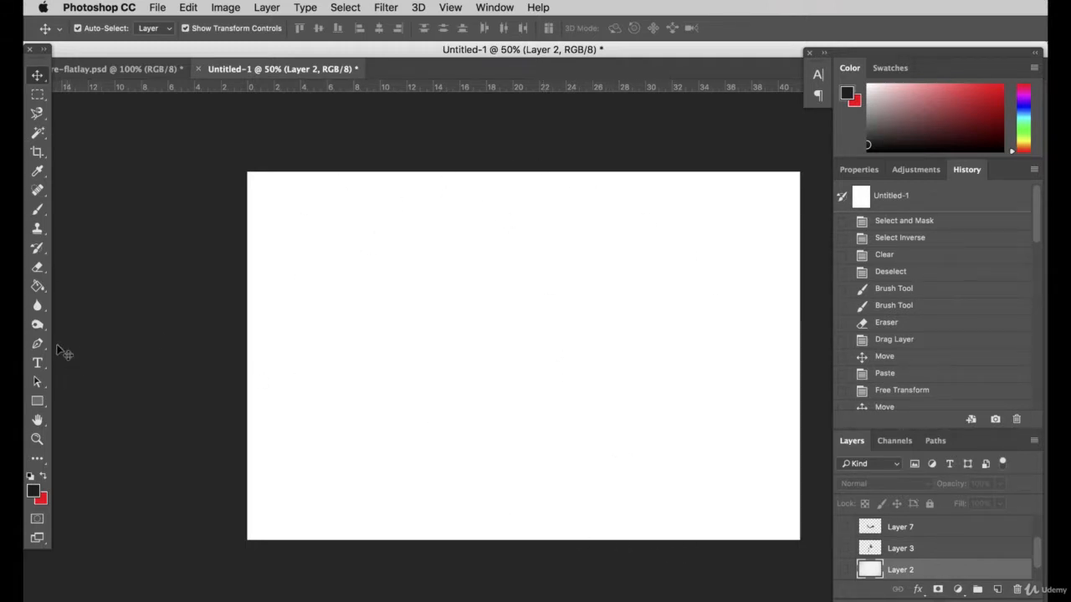
# Add a new layer and fill it with a very light grey foreground colour using the Paint Bucket tool
pyautogui.click(38, 288)
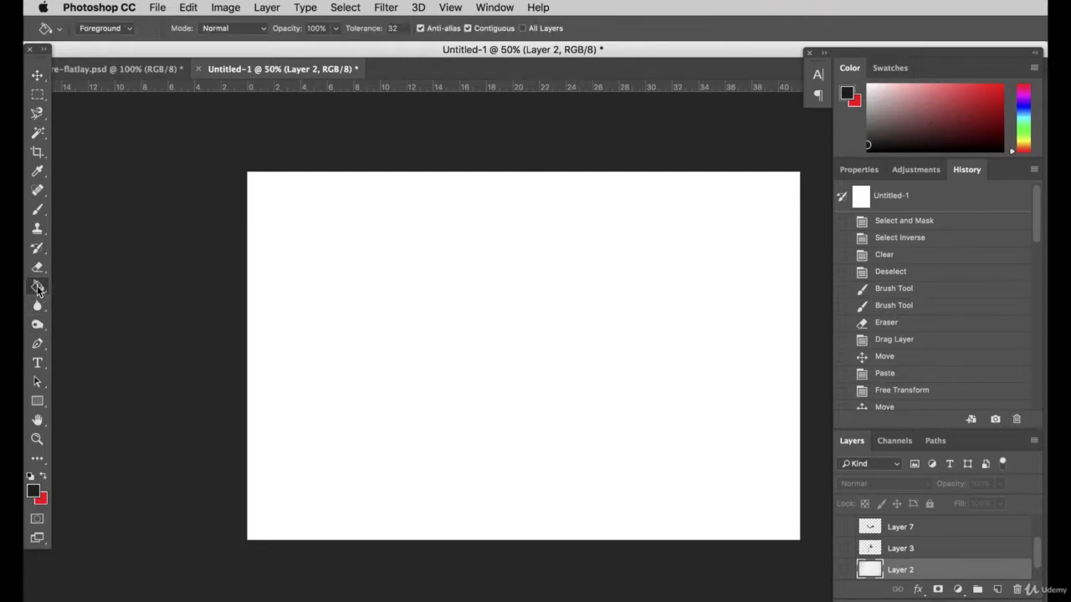
pyautogui.click(34, 492)
pyautogui.moveTo(895, 459); pyautogui.dragTo(861, 401)
pyautogui.press('Return')
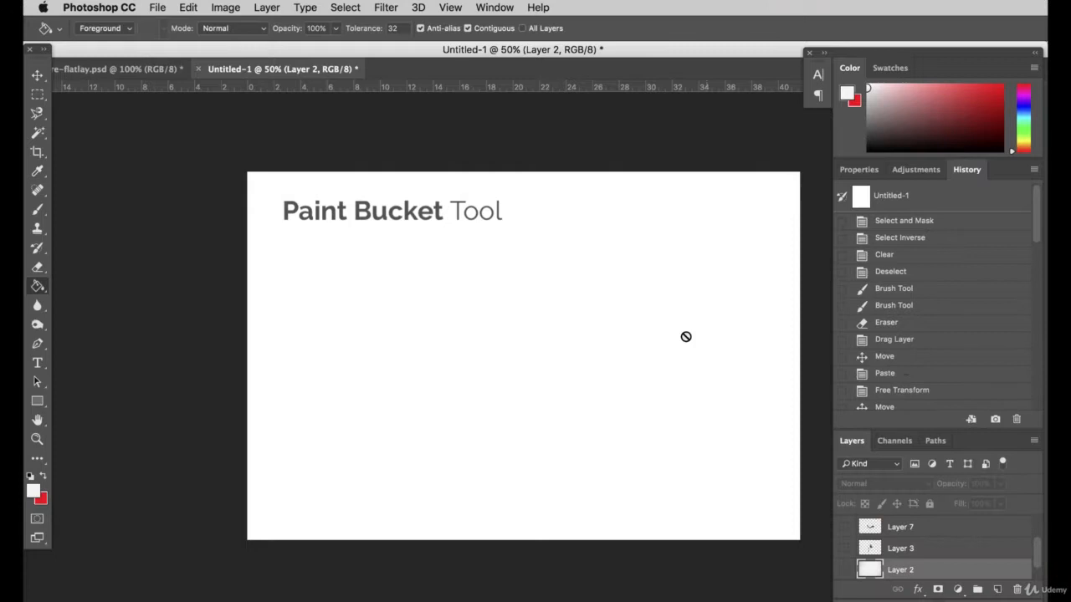
pyautogui.click(997, 589)
pyautogui.click(536, 328)
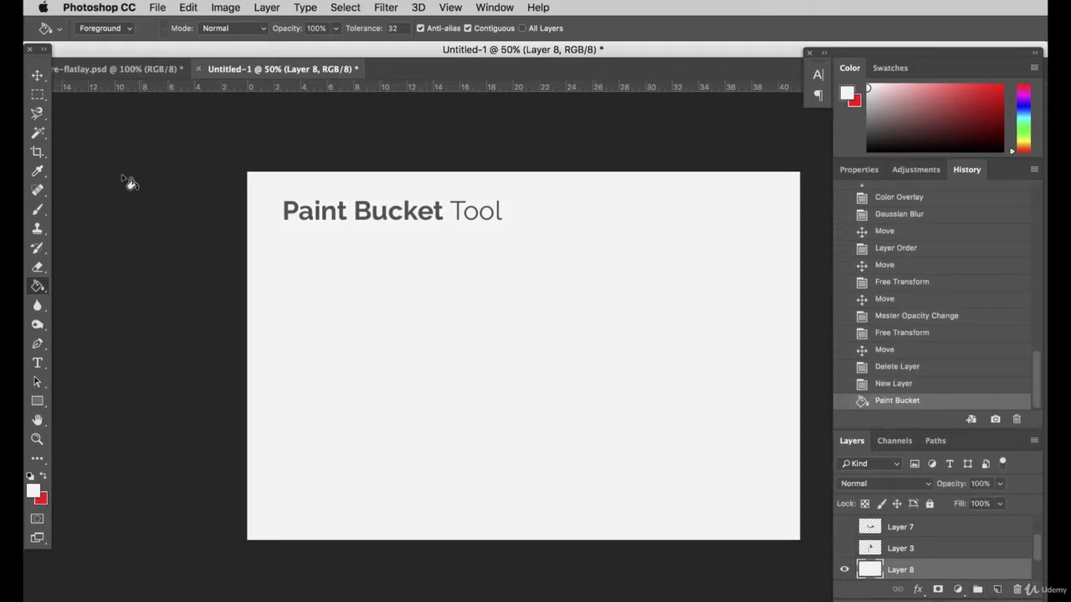
# Set up the Burn tool with a 1400 px brush, Midtones range and 40% exposure
pyautogui.click(37, 94)
pyautogui.moveTo(39, 327)
pyautogui.mouseDown()
pyautogui.moveTo(92, 320)
pyautogui.moveTo(94, 337)
pyautogui.mouseUp()
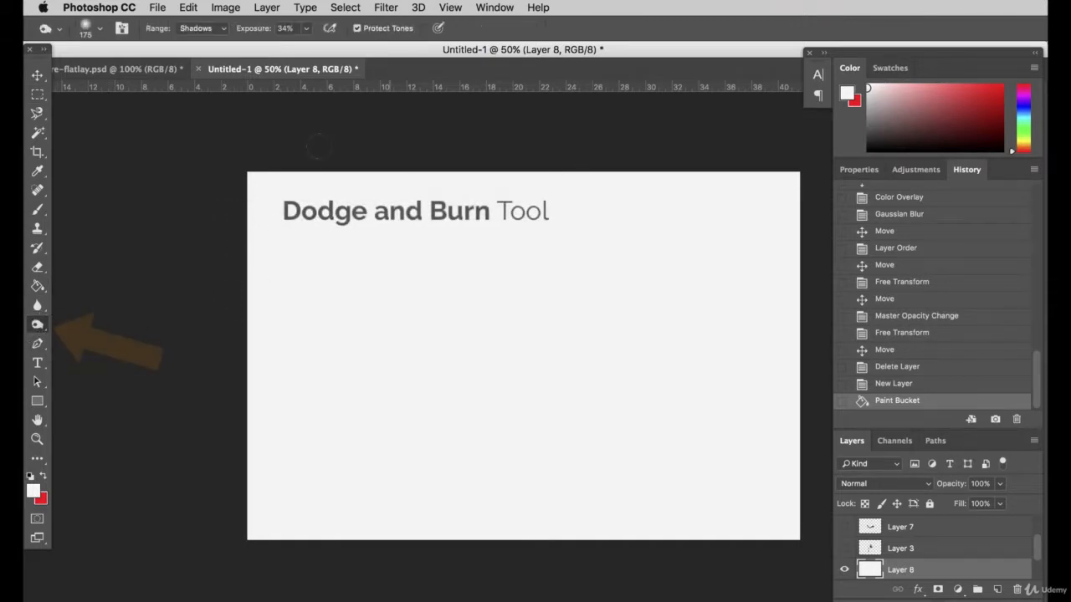
pyautogui.click(101, 31)
pyautogui.moveTo(170, 74); pyautogui.dragTo(190, 74)
pyautogui.click(203, 32)
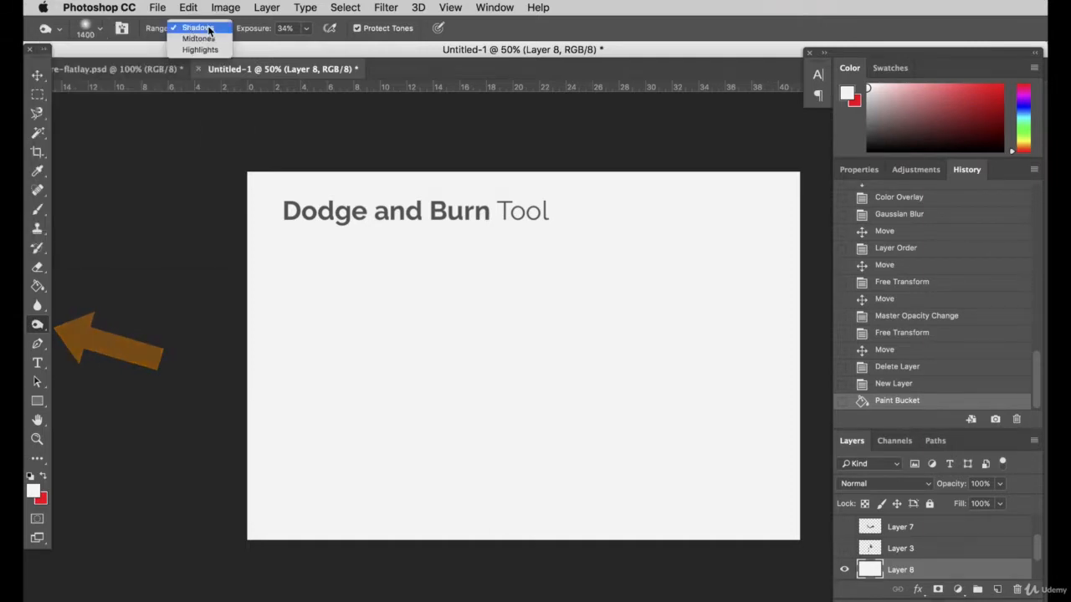
pyautogui.click(209, 43)
pyautogui.click(304, 29)
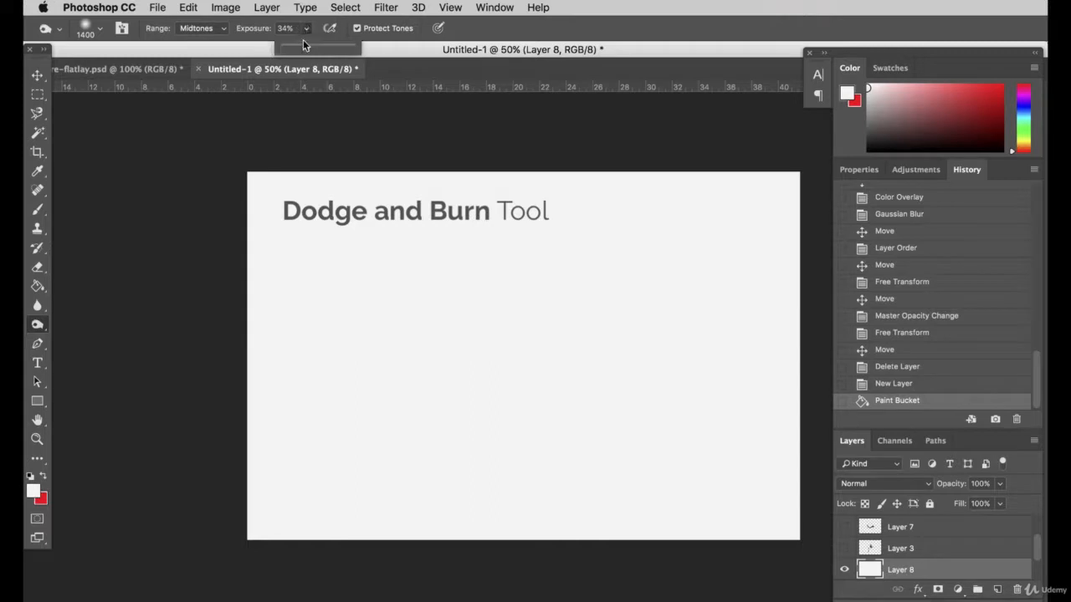
pyautogui.moveTo(306, 48); pyautogui.dragTo(312, 48)
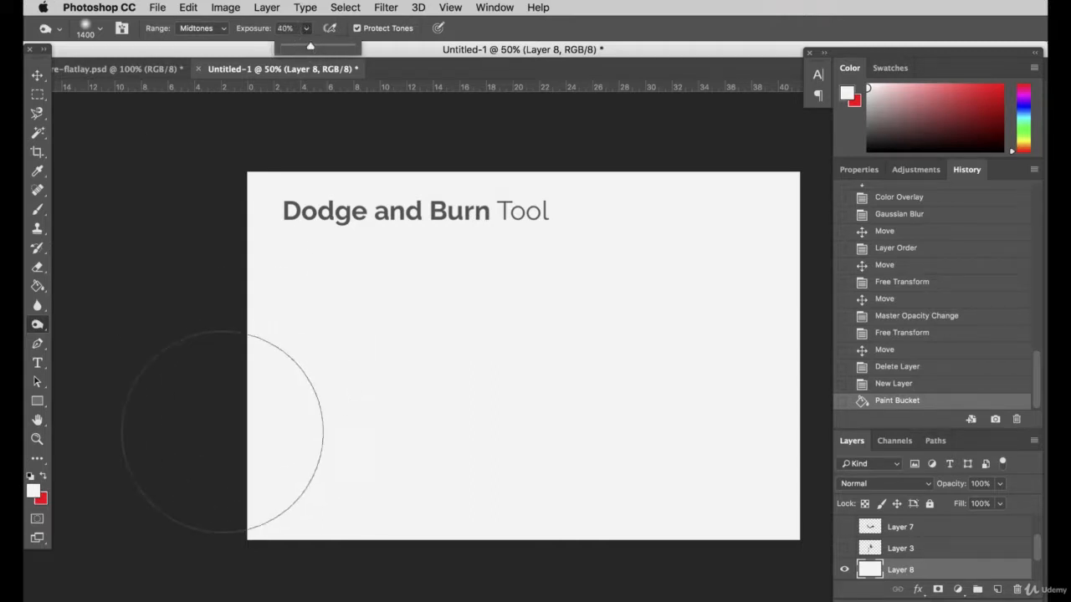
# Burn soft shadows along the outer edges of the light grey background layer
pyautogui.moveTo(260, 192); pyautogui.dragTo(220, 343)
pyautogui.moveTo(223, 388)
pyautogui.mouseDown()
pyautogui.moveTo(251, 555)
pyautogui.moveTo(233, 468)
pyautogui.mouseUp()
pyautogui.moveTo(719, 536)
pyautogui.mouseDown()
pyautogui.moveTo(855, 463)
pyautogui.moveTo(685, 488)
pyautogui.moveTo(598, 556)
pyautogui.moveTo(799, 385)
pyautogui.mouseUp()
pyautogui.moveTo(804, 245)
pyautogui.mouseDown()
pyautogui.moveTo(748, 251)
pyautogui.moveTo(764, 236)
pyautogui.moveTo(760, 210)
pyautogui.mouseUp()
pyautogui.moveTo(760, 211)
pyautogui.mouseDown()
pyautogui.moveTo(344, 179)
pyautogui.moveTo(336, 167)
pyautogui.moveTo(204, 294)
pyautogui.moveTo(177, 359)
pyautogui.mouseUp()
# Raise the Burn exposure to 87% and darken the left side, lower-right corner and upper-right corner of the background further
pyautogui.click(306, 28)
pyautogui.click(338, 50)
pyautogui.moveTo(156, 404)
pyautogui.mouseDown()
pyautogui.moveTo(148, 462)
pyautogui.moveTo(204, 518)
pyautogui.mouseUp()
pyautogui.moveTo(598, 578)
pyautogui.mouseDown()
pyautogui.moveTo(781, 531)
pyautogui.moveTo(803, 502)
pyautogui.mouseUp()
pyautogui.moveTo(821, 251); pyautogui.dragTo(795, 164)
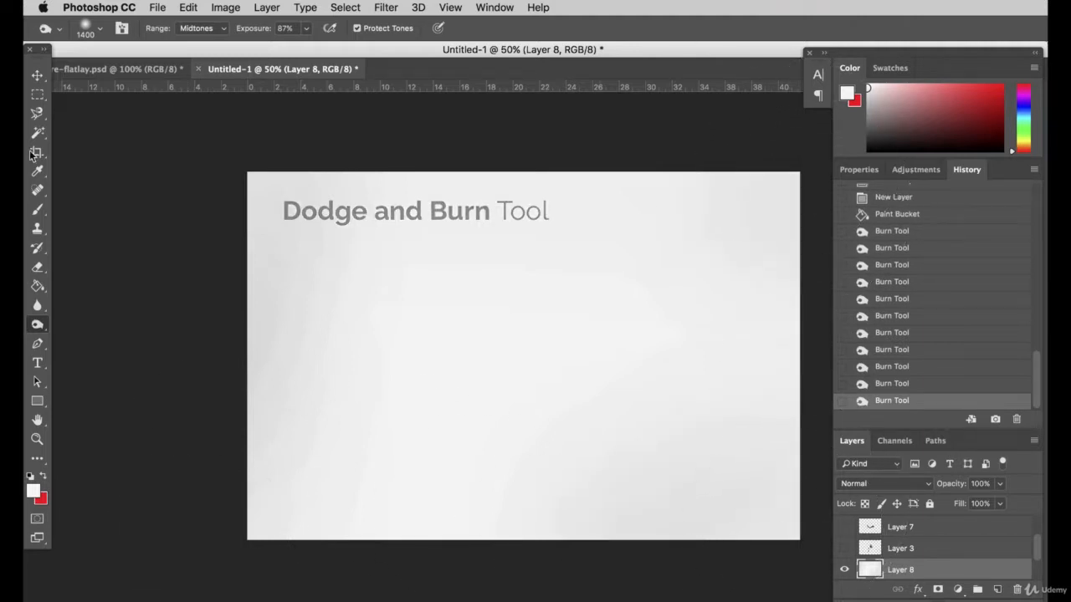
# Add 3% uniform monochromatic noise to the background layer and check the texture at 100% zoom
pyautogui.click(37, 74)
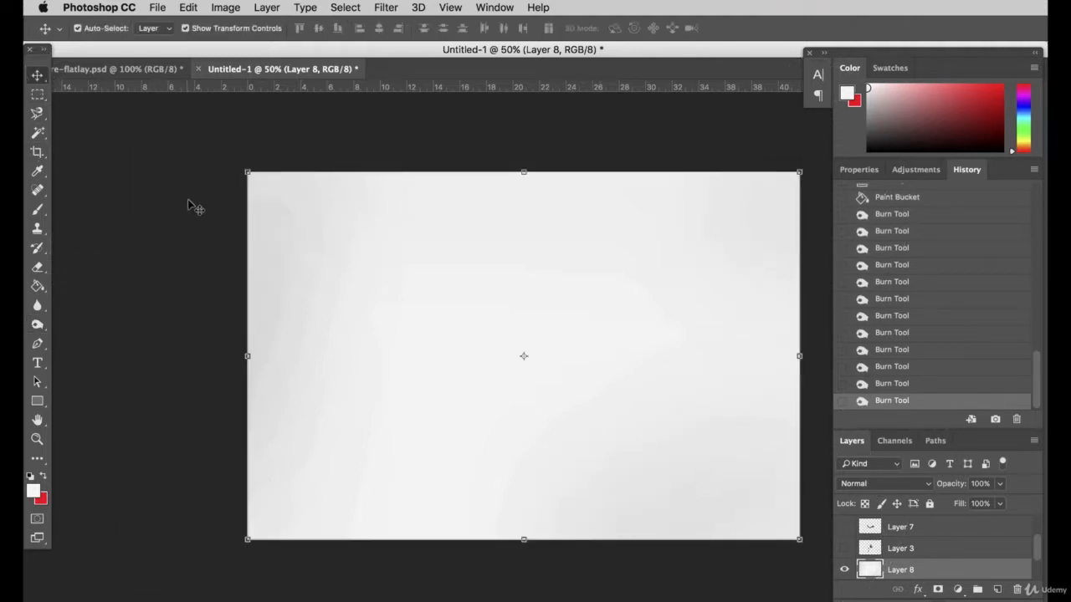
pyautogui.click(385, 8)
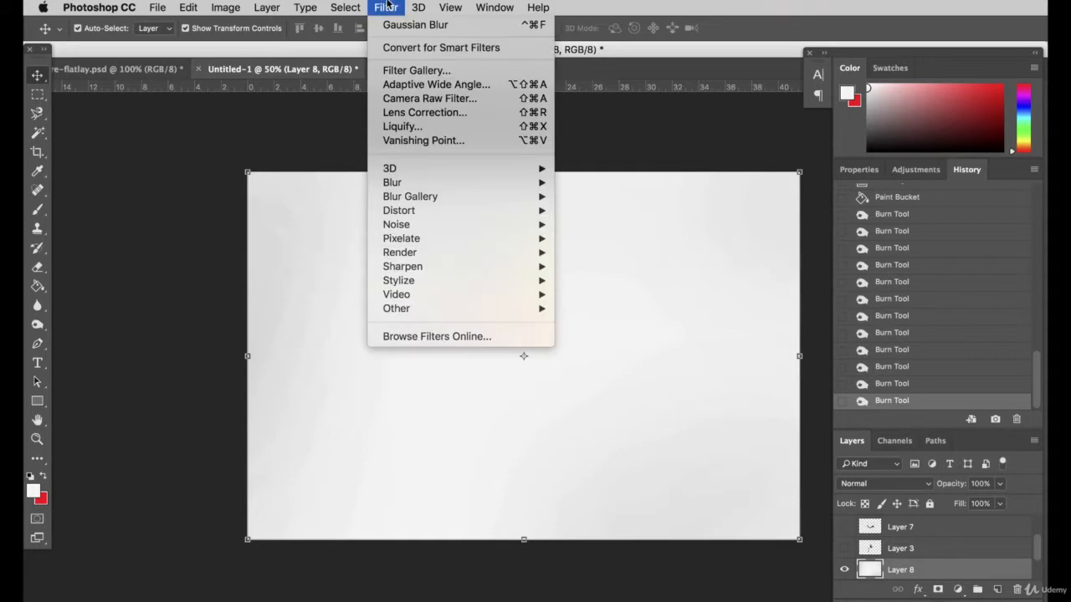
pyautogui.moveTo(538, 285)
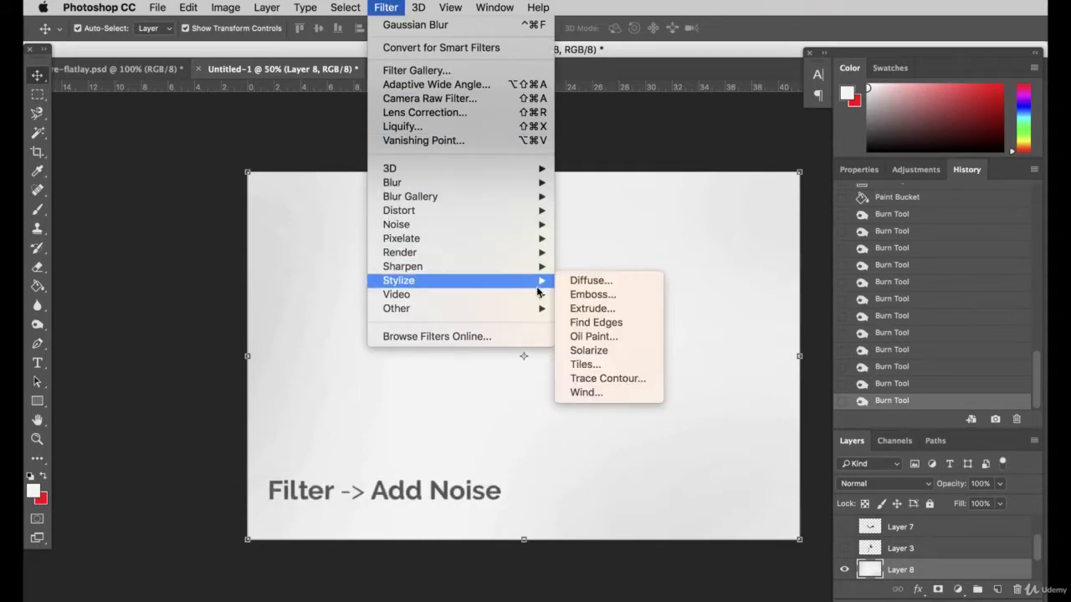
pyautogui.moveTo(523, 228)
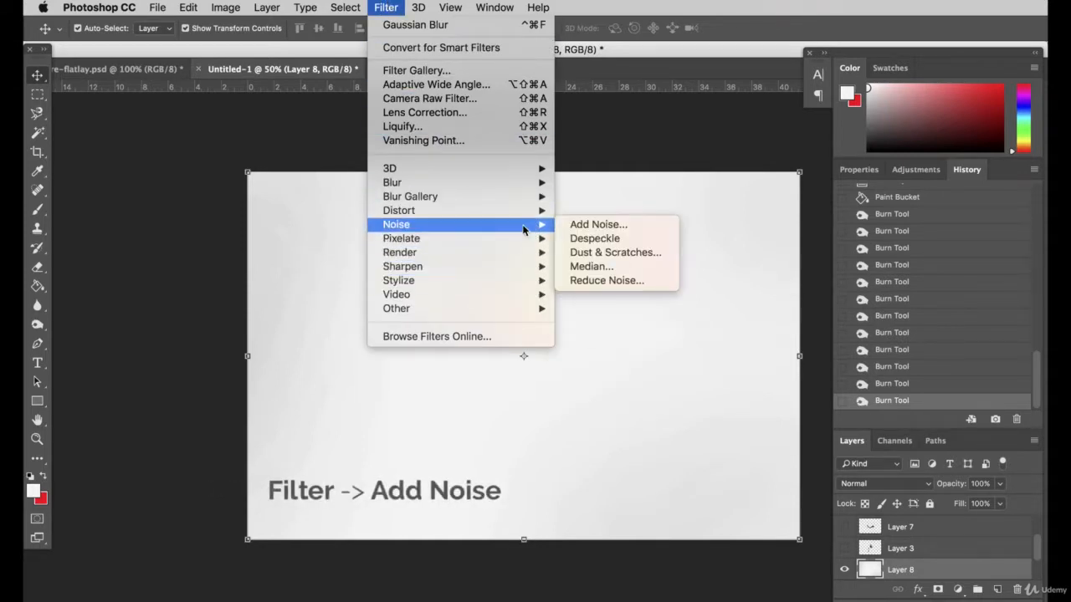
pyautogui.click(621, 227)
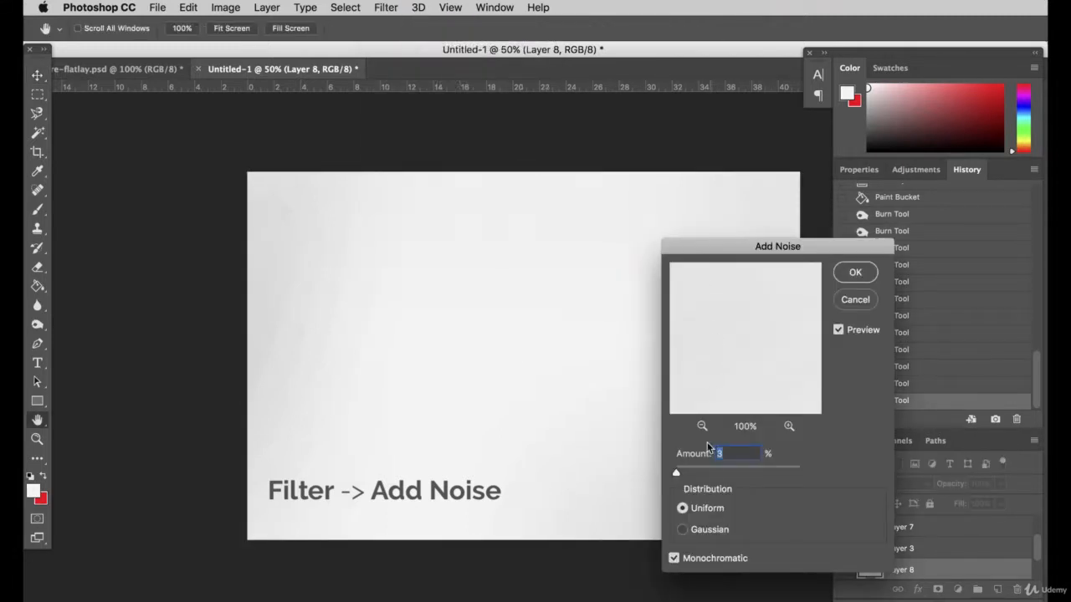
pyautogui.click(719, 453)
pyautogui.click(855, 273)
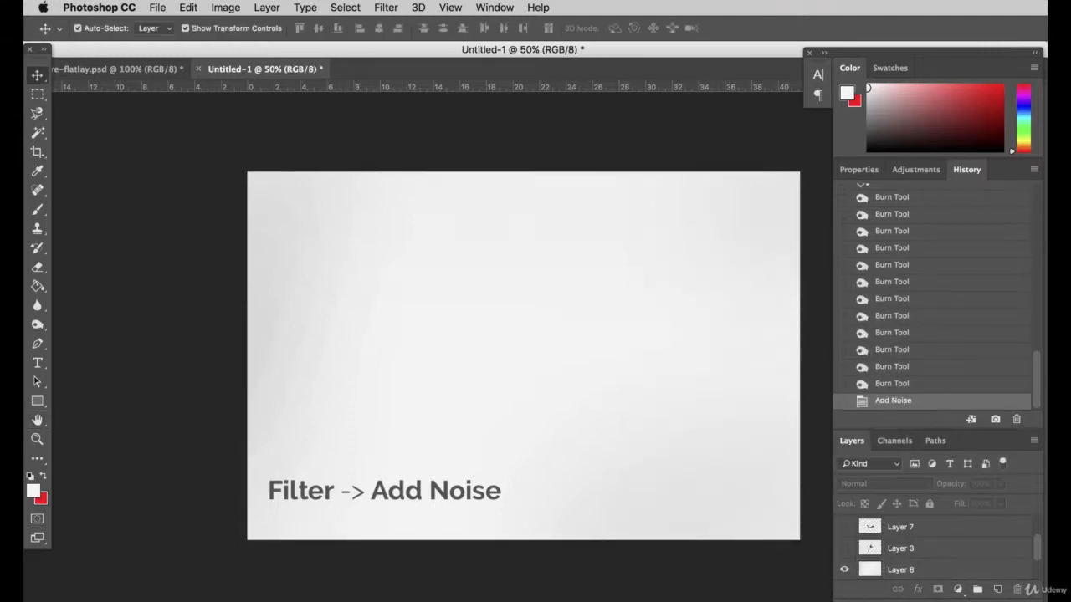
pyautogui.press('super+1')
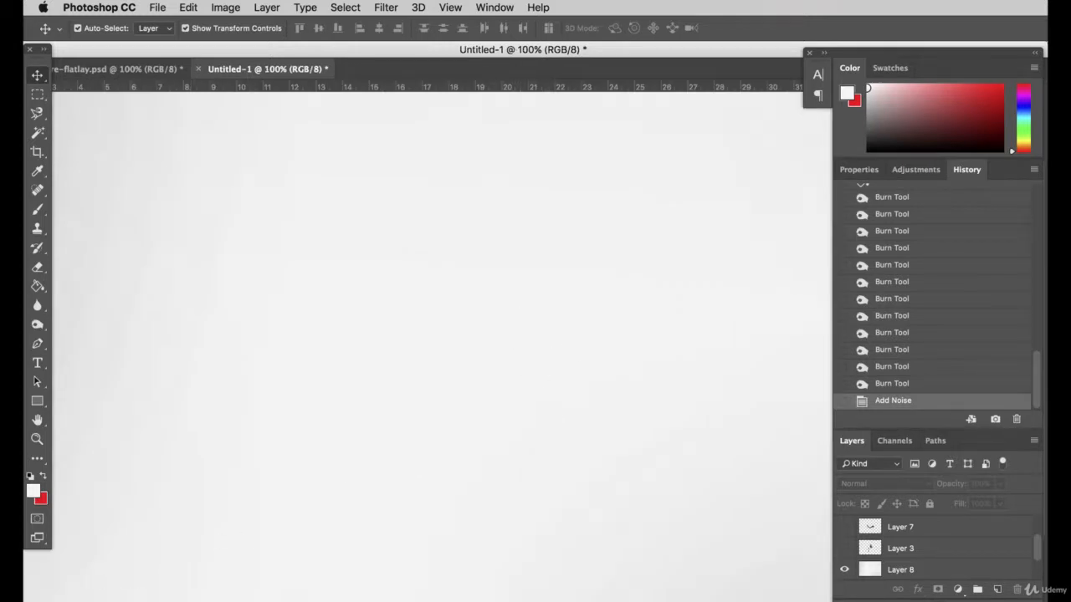
pyautogui.press('super+minus')
pyautogui.press('super+minus')
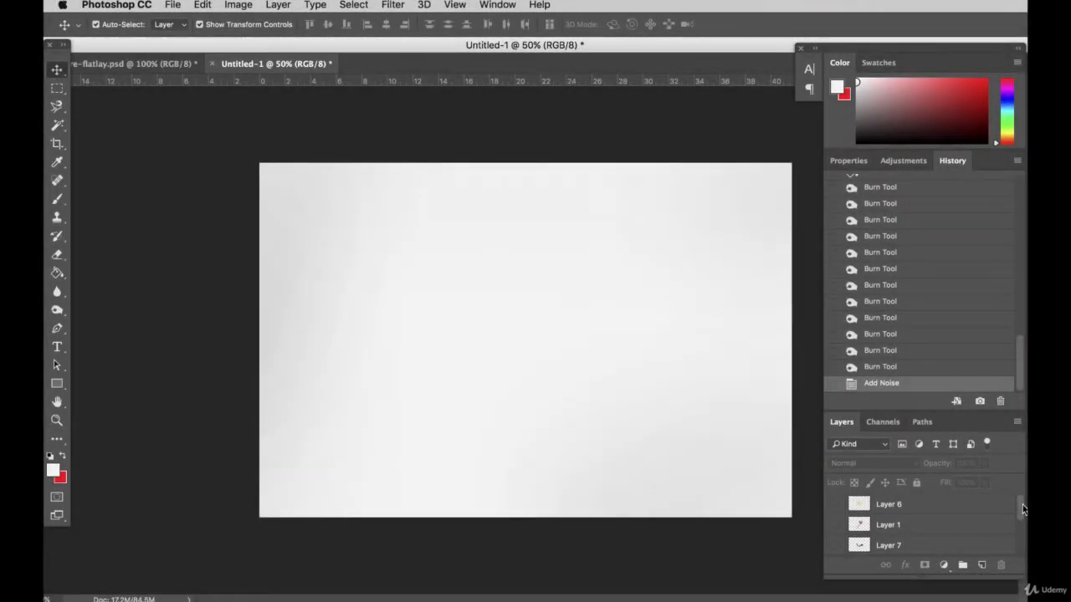
# Make the coffee cup on Layer 6 visible and reposition the cup near the middle of the canvas
pyautogui.moveTo(1022, 509)
pyautogui.mouseDown()
pyautogui.moveTo(1019, 550)
pyautogui.moveTo(1021, 506)
pyautogui.mouseUp()
pyautogui.click(835, 505)
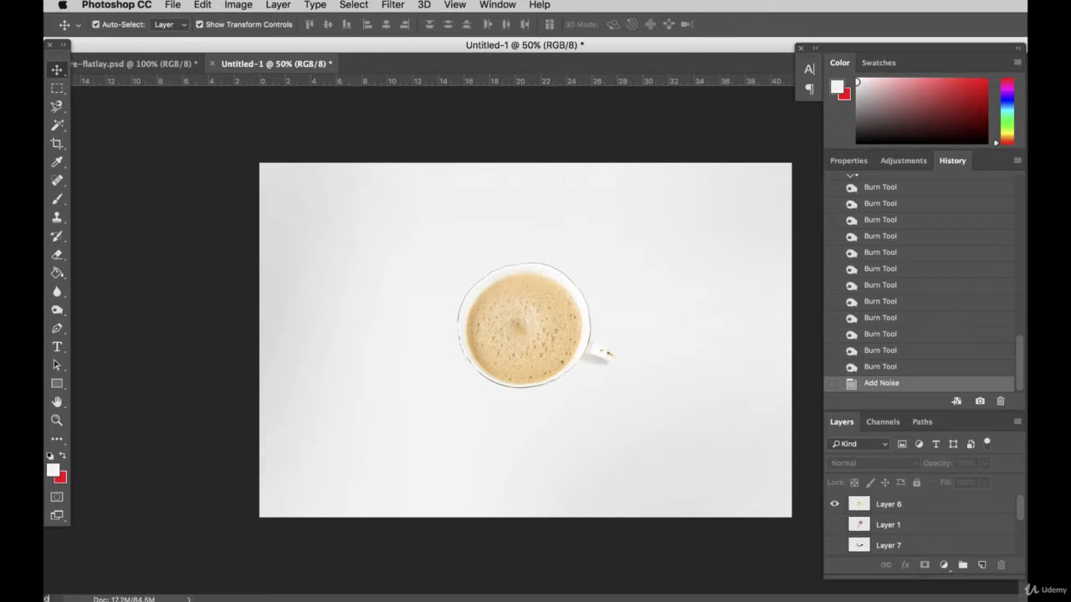
pyautogui.press('super+plus')
pyautogui.press('super+plus')
pyautogui.scroll(3, 417, 492)
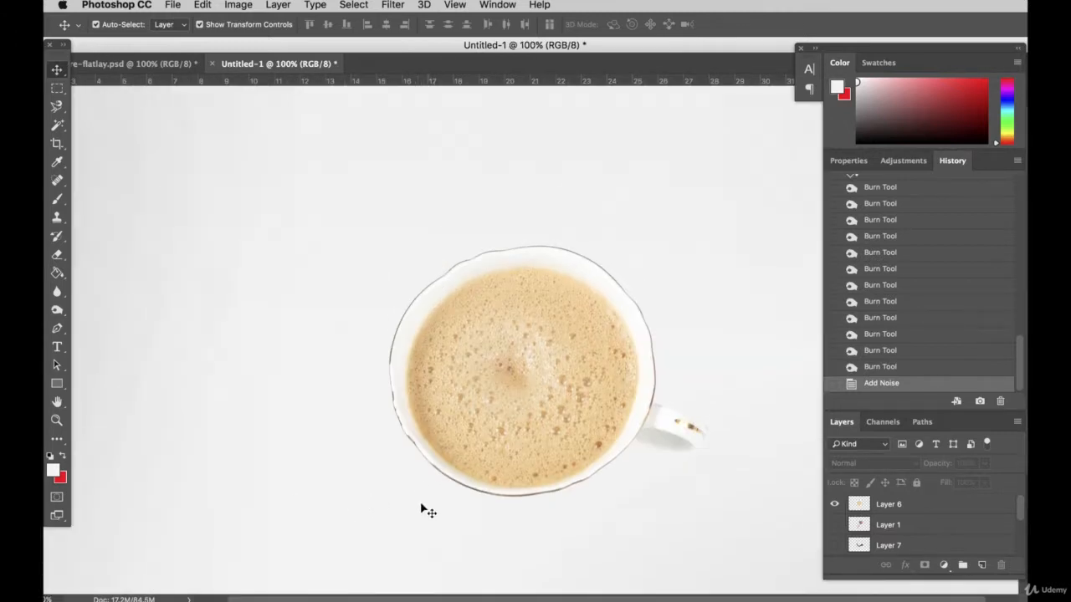
pyautogui.scroll(-1, 420, 504)
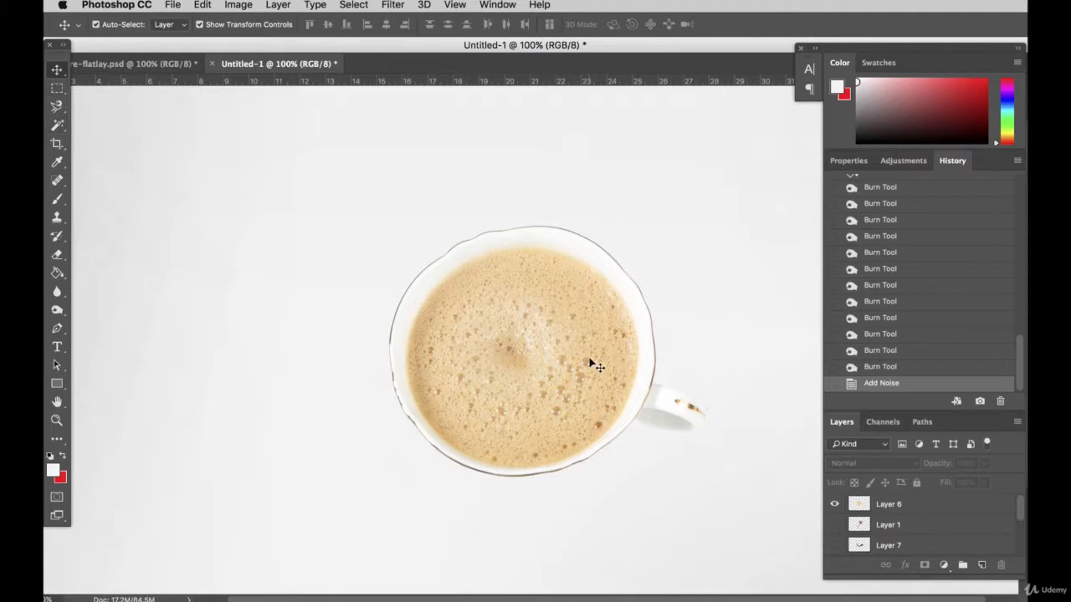
pyautogui.moveTo(590, 362); pyautogui.dragTo(580, 339)
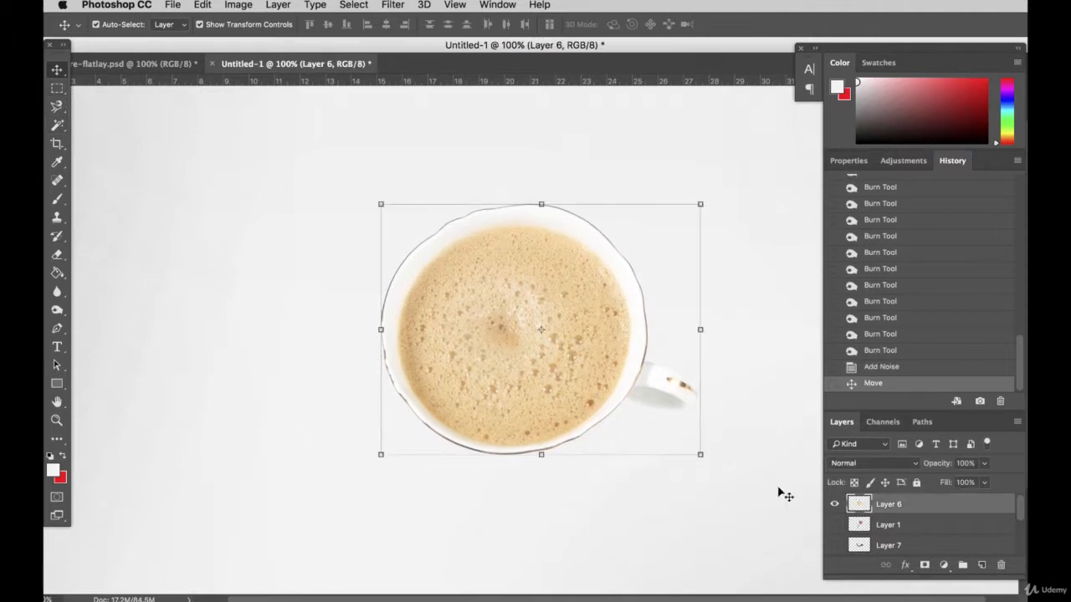
pyautogui.click(309, 341)
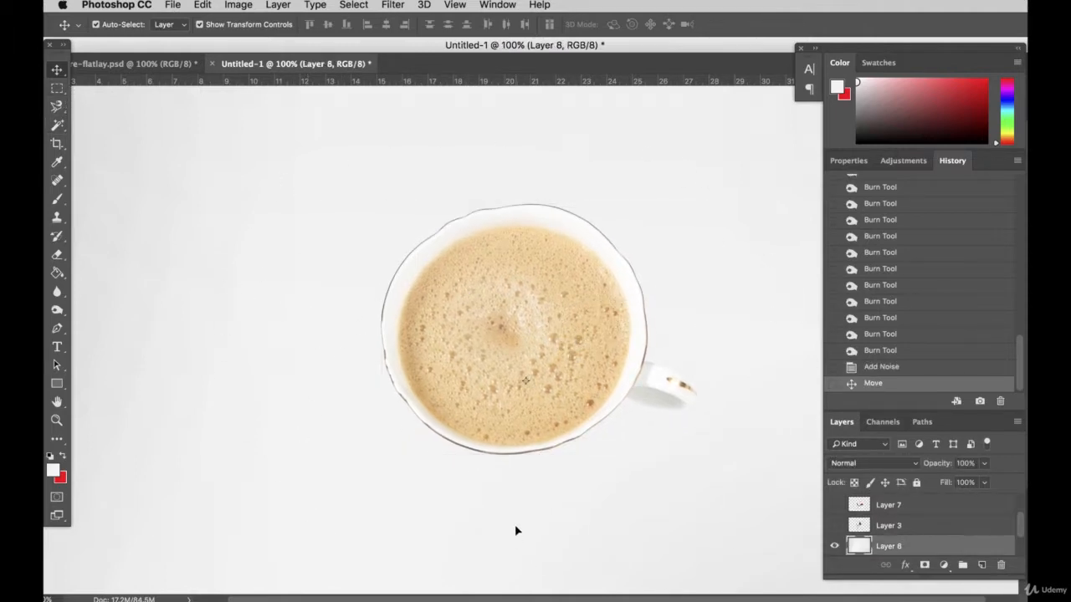
pyautogui.moveTo(524, 345); pyautogui.dragTo(516, 358)
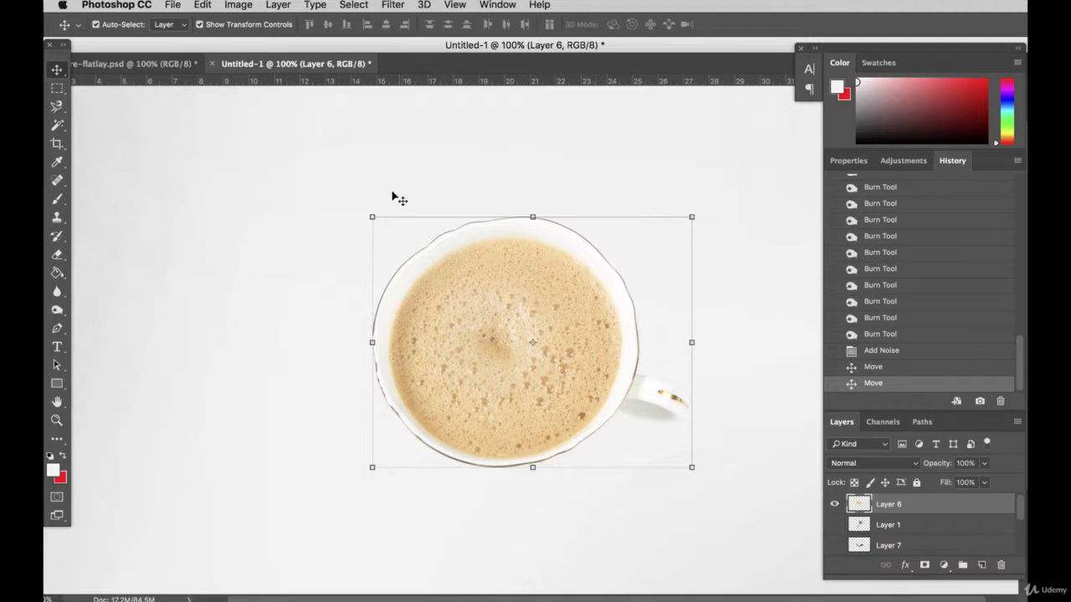
# Duplicate Layer 6 and move the copied cup up and to the left of the original
pyautogui.click(279, 5)
pyautogui.click(322, 62)
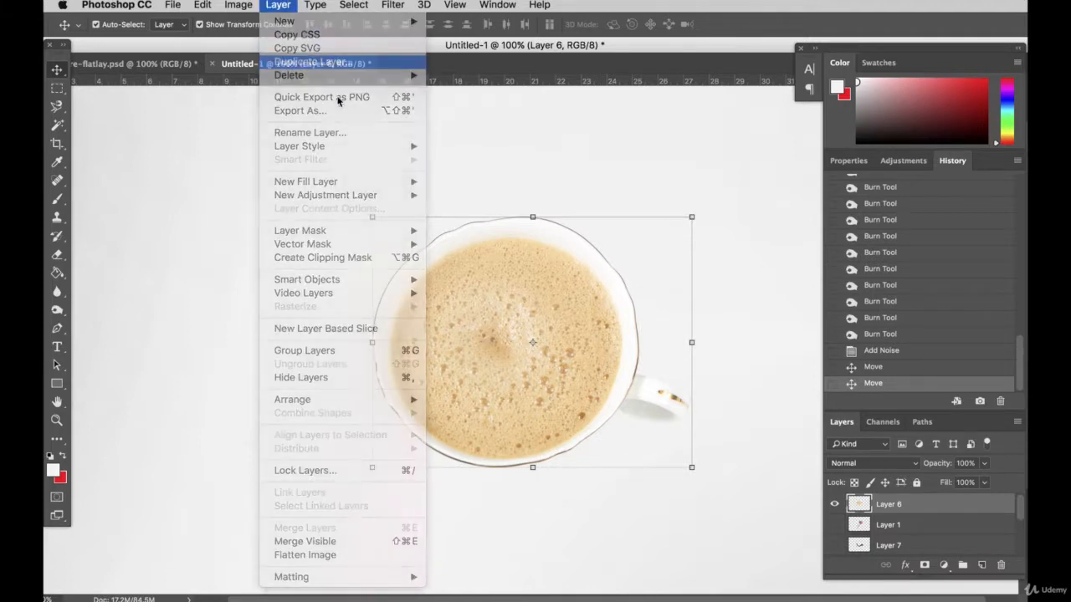
pyautogui.click(689, 235)
pyautogui.moveTo(560, 303); pyautogui.dragTo(455, 311)
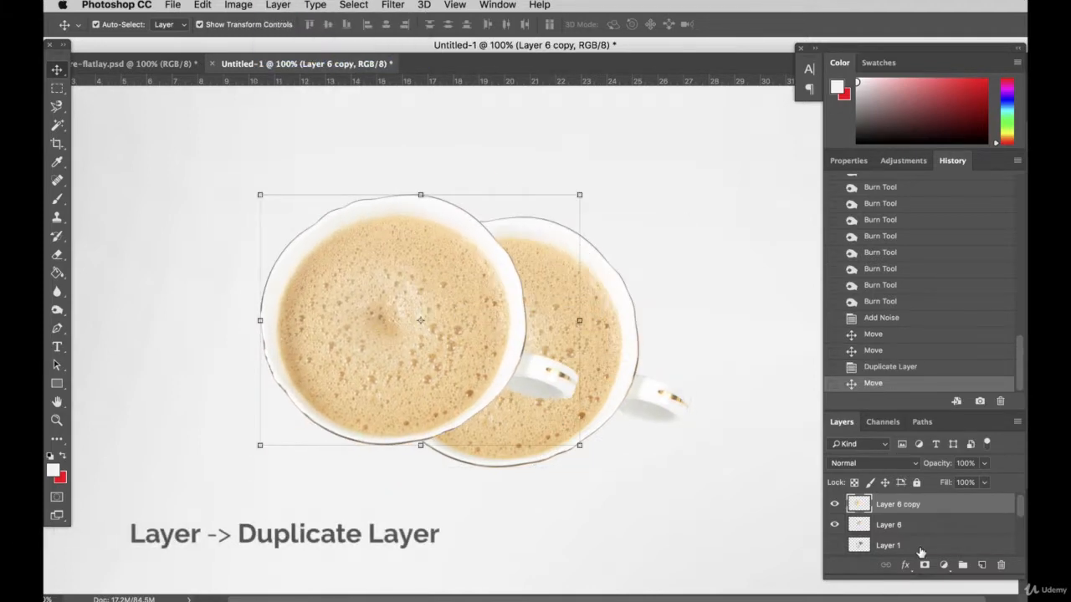
# Apply a light grey Color Overlay in Normal blend mode at 100% opacity to Layer 6 copy
pyautogui.doubleClick(979, 506)
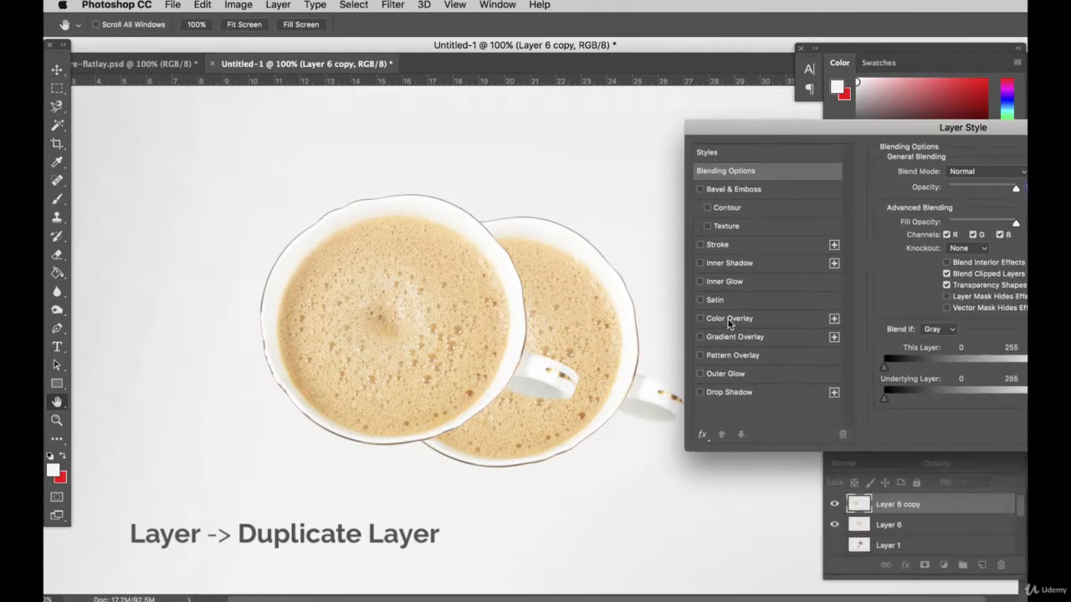
pyautogui.click(729, 319)
pyautogui.click(1022, 173)
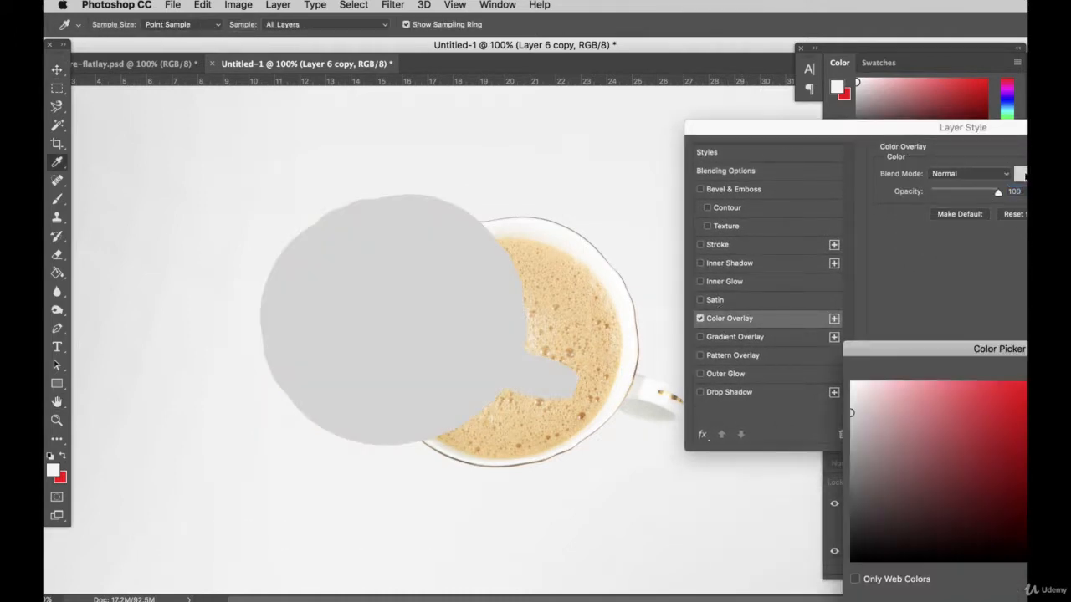
pyautogui.click(850, 390)
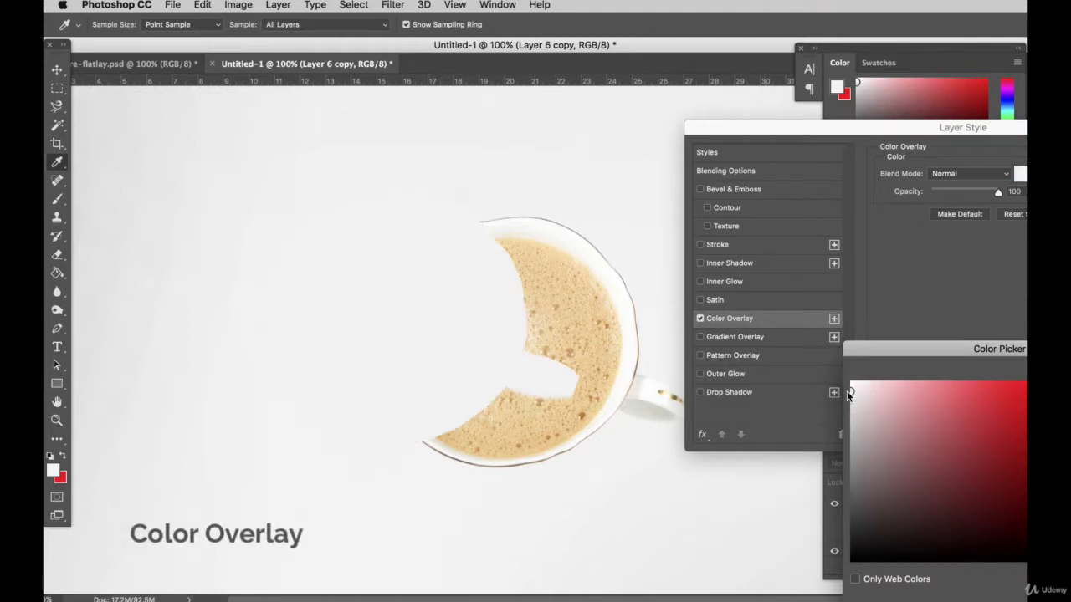
pyautogui.click(854, 401)
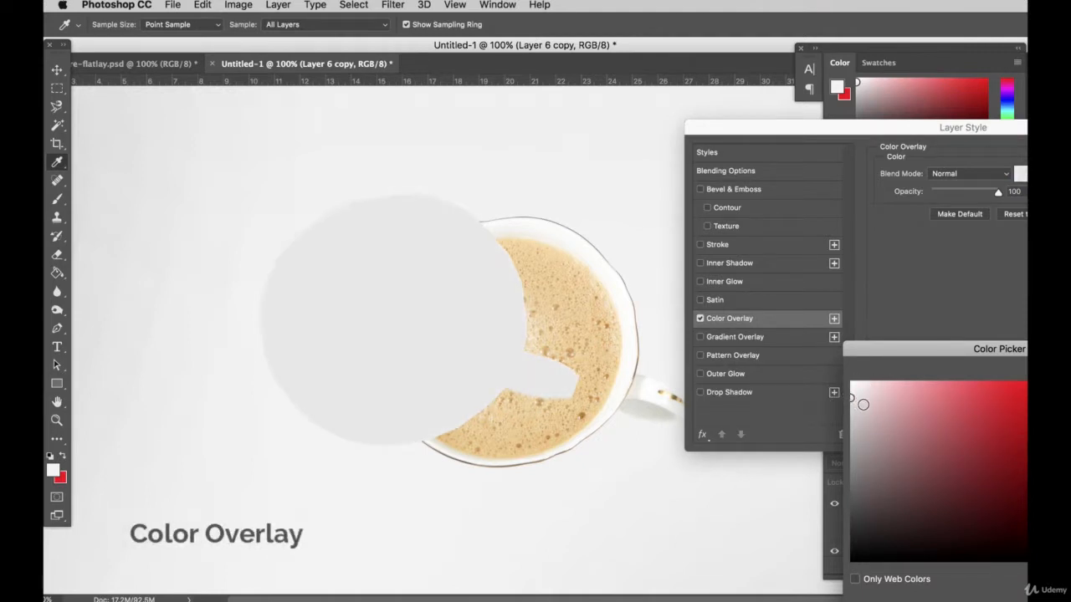
pyautogui.press('Return')
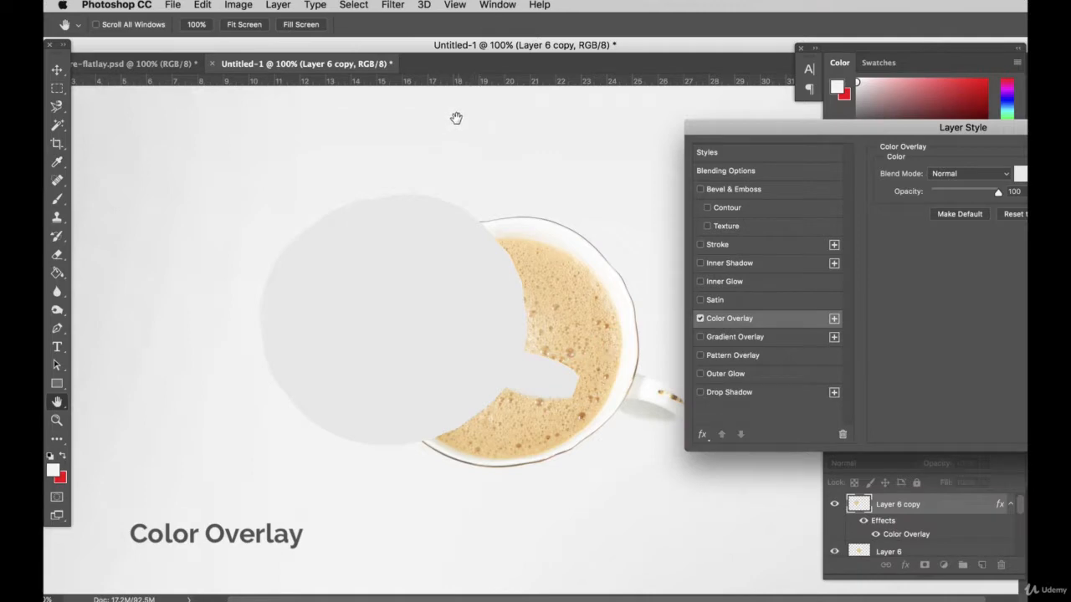
pyautogui.press('Return')
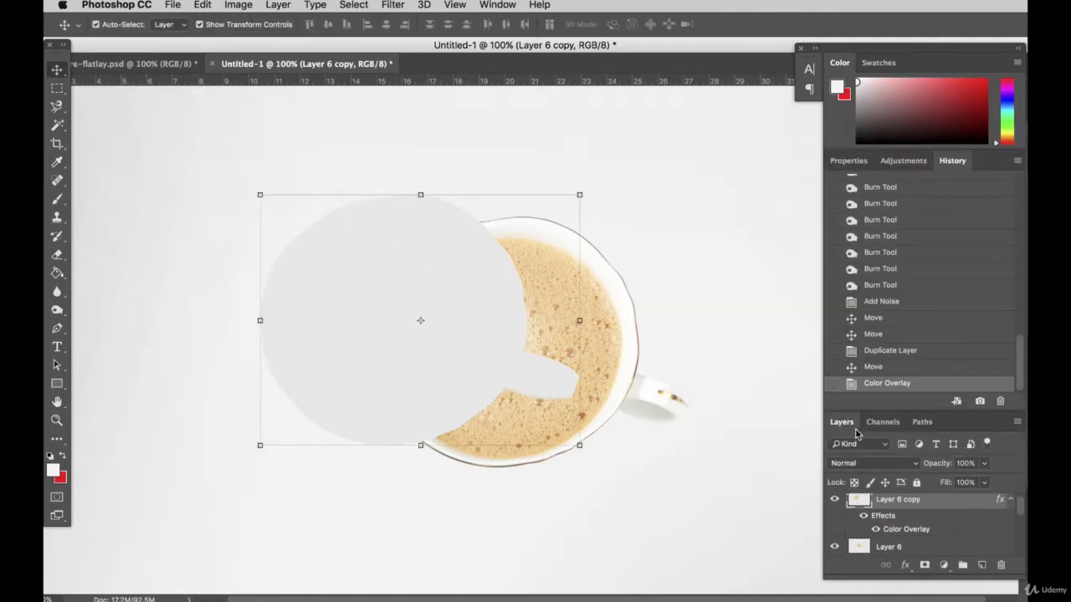
# Detach and enlarge the layer list, and place Layer 6 copy directly below Layer 6 in the stacking order
pyautogui.moveTo(856, 430); pyautogui.dragTo(763, 216)
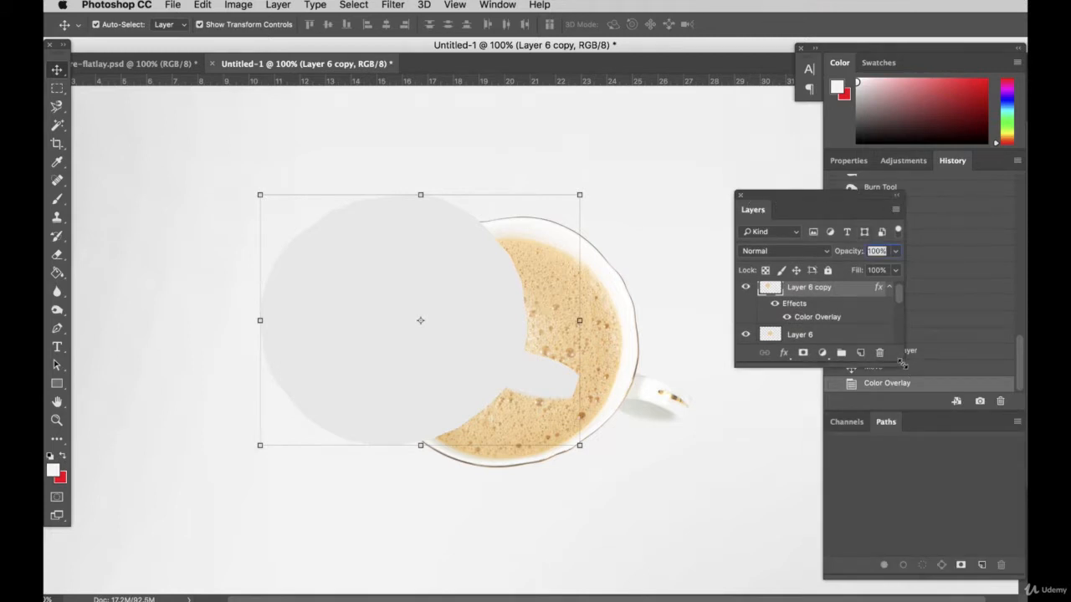
pyautogui.moveTo(902, 364); pyautogui.dragTo(920, 556)
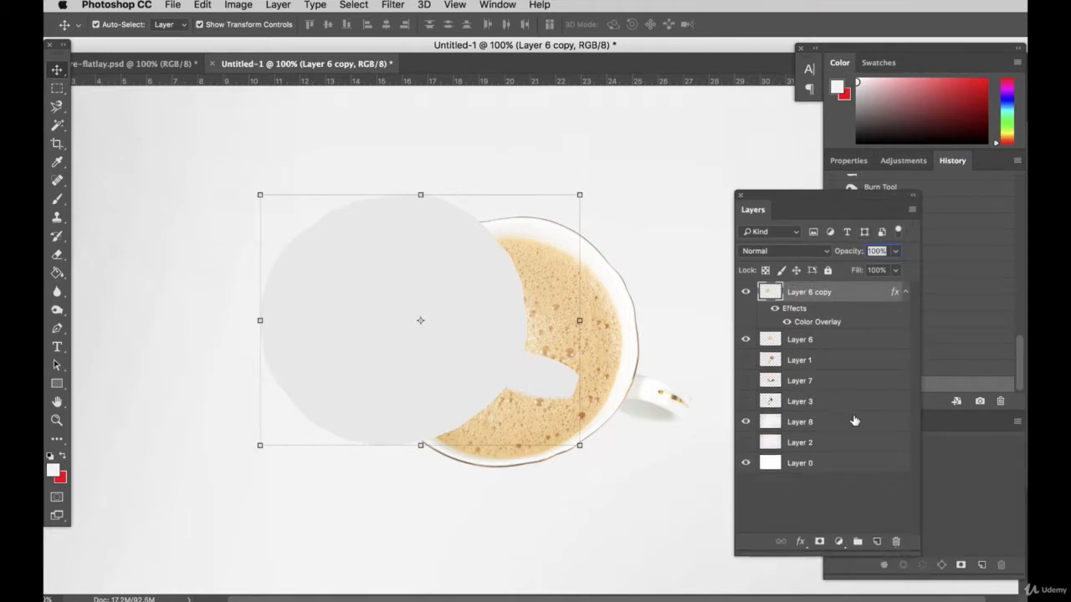
pyautogui.click(826, 364)
pyautogui.click(413, 287)
pyautogui.moveTo(834, 298); pyautogui.dragTo(823, 354)
# Rename Layer 6 as "main coffee" and its grey copy as "shadow"
pyautogui.doubleClick(801, 292)
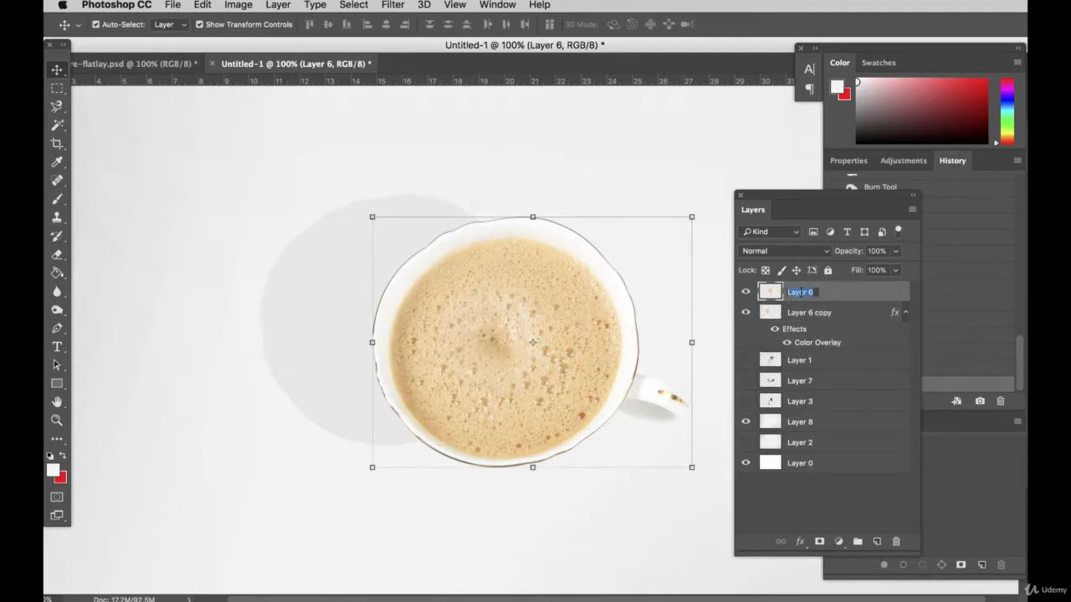
pyautogui.write('main coffee')
pyautogui.press('Return')
pyautogui.doubleClick(810, 312)
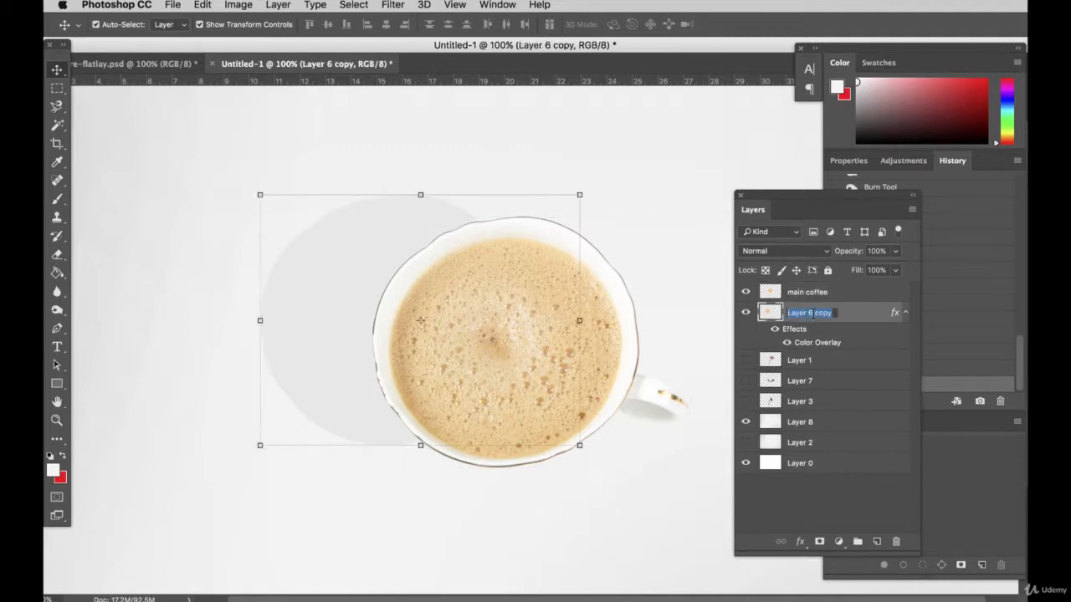
pyautogui.write('shadow')
pyautogui.press('Return')
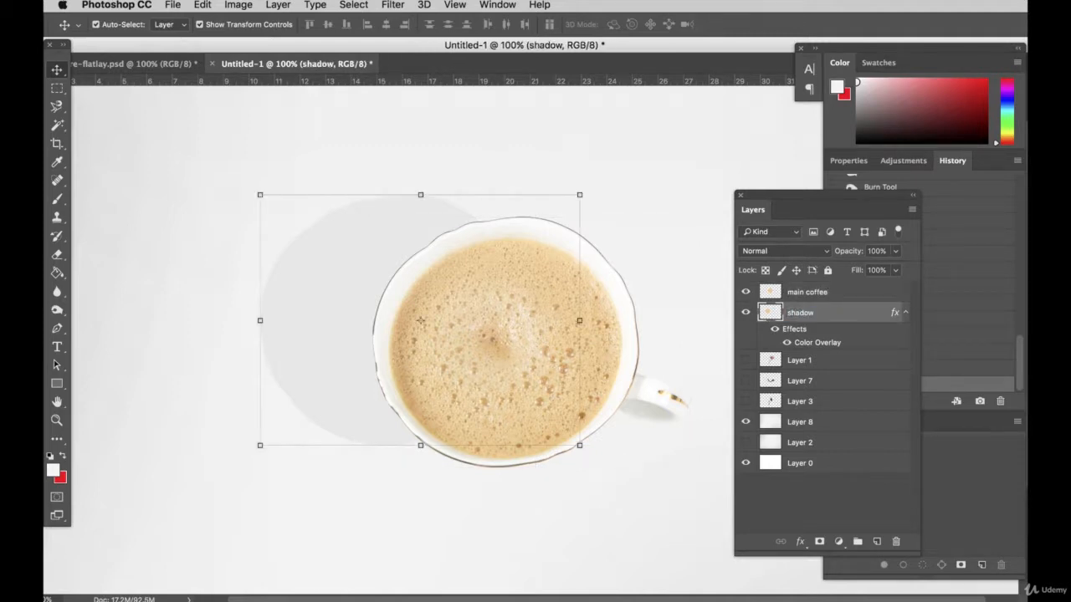
# Try shadow directions by moving the grey cup copy, then place it directly behind the main cup and scale it slightly larger
pyautogui.click(823, 292)
pyautogui.moveTo(322, 279); pyautogui.dragTo(234, 387)
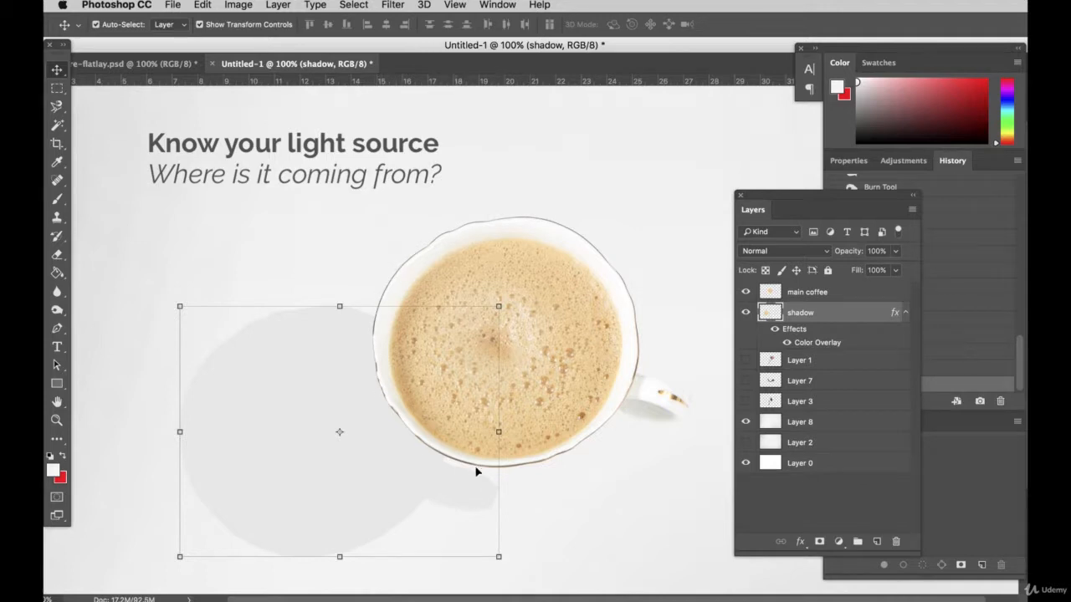
pyautogui.moveTo(330, 402); pyautogui.dragTo(496, 311)
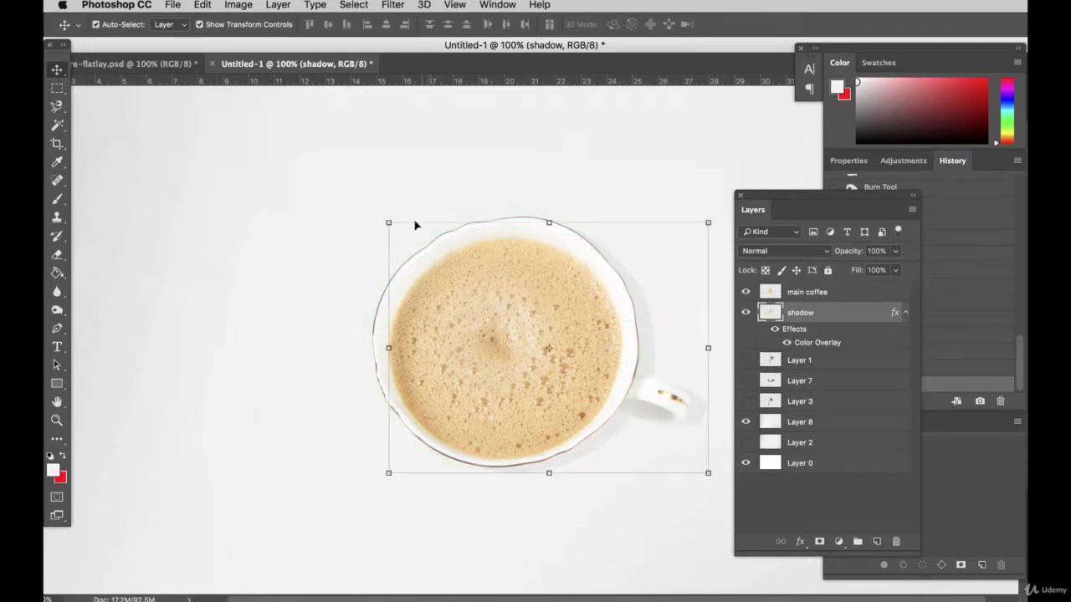
pyautogui.moveTo(387, 219); pyautogui.dragTo(376, 213)
pyautogui.moveTo(603, 243); pyautogui.dragTo(598, 241)
pyautogui.press('Return')
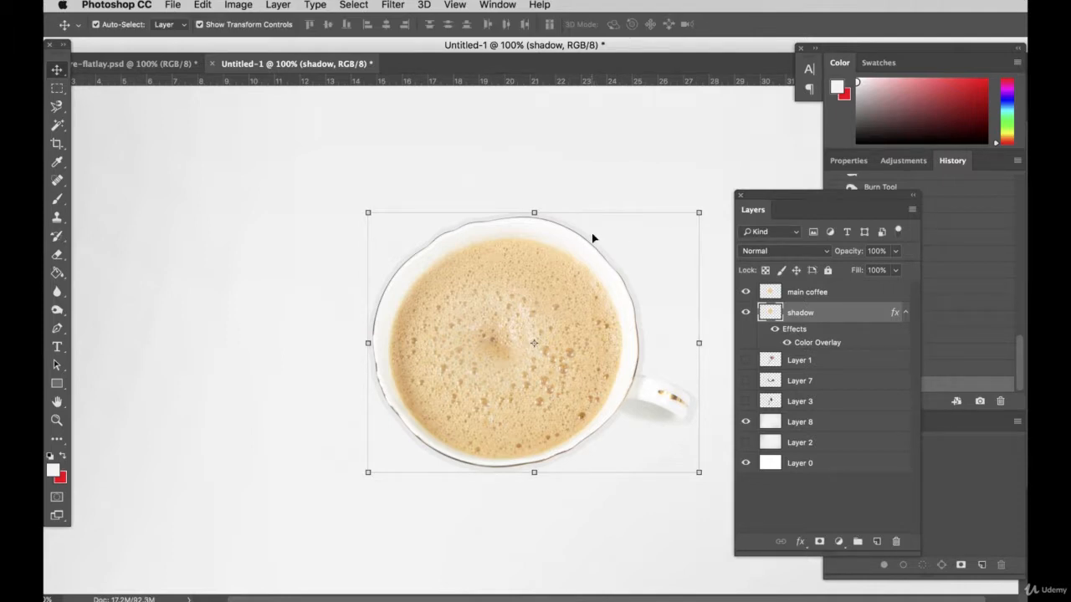
# Apply a Gaussian Blur with a reduced radius to the shadow layer to soften its edges around the cup
pyautogui.click(390, 5)
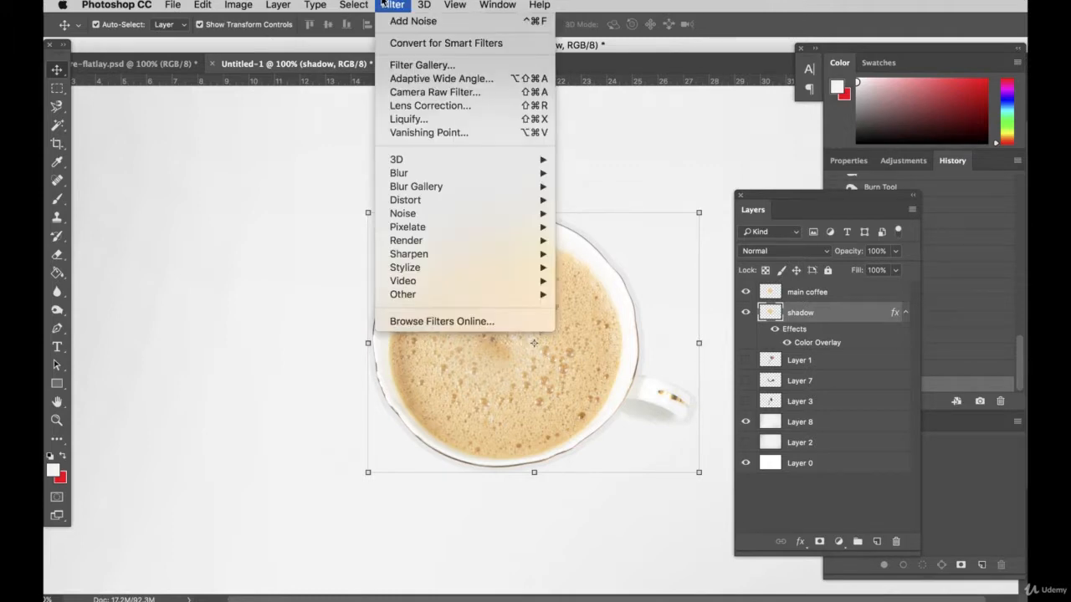
pyautogui.moveTo(451, 175)
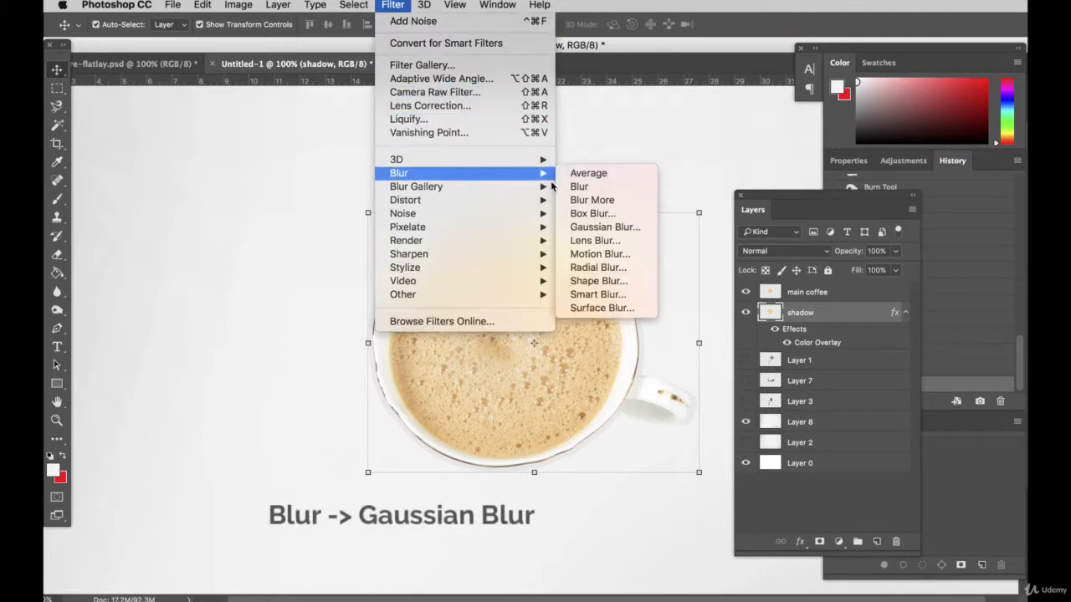
pyautogui.click(588, 227)
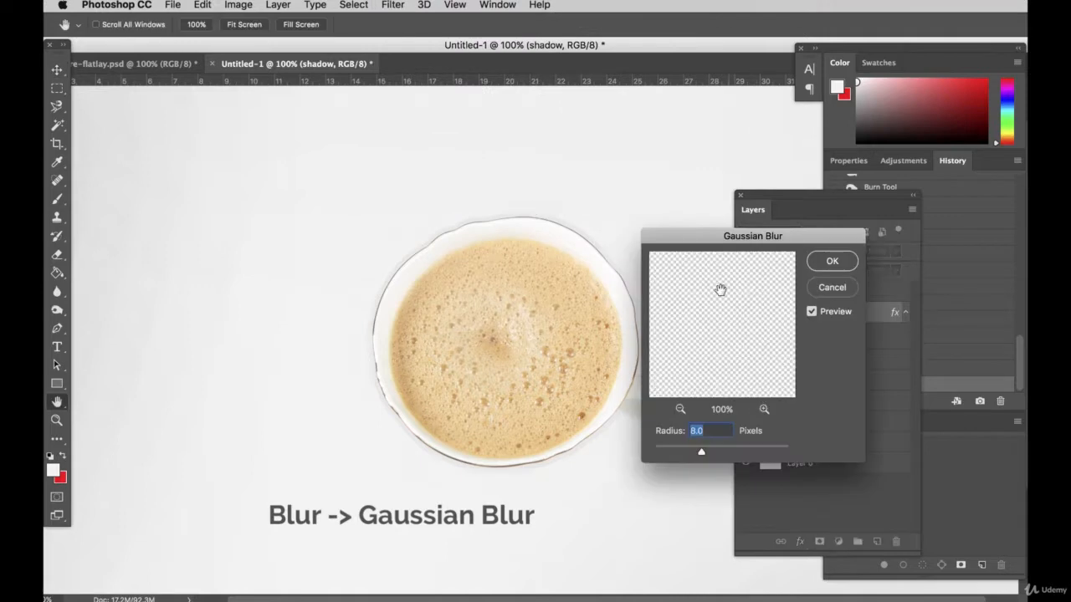
pyautogui.moveTo(725, 232); pyautogui.dragTo(875, 211)
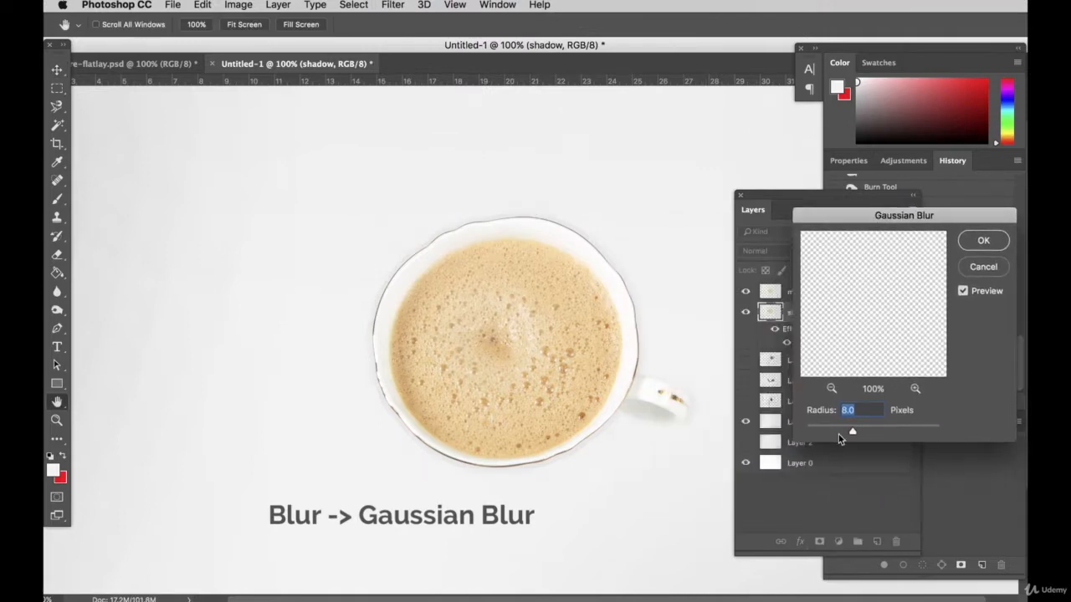
pyautogui.moveTo(828, 431); pyautogui.dragTo(834, 432)
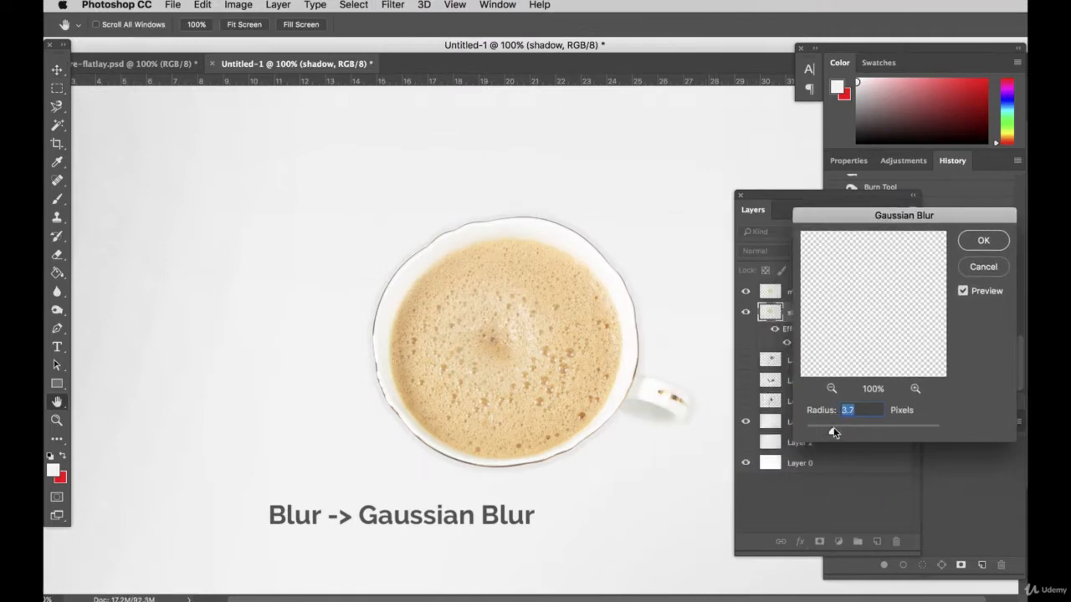
pyautogui.click(984, 241)
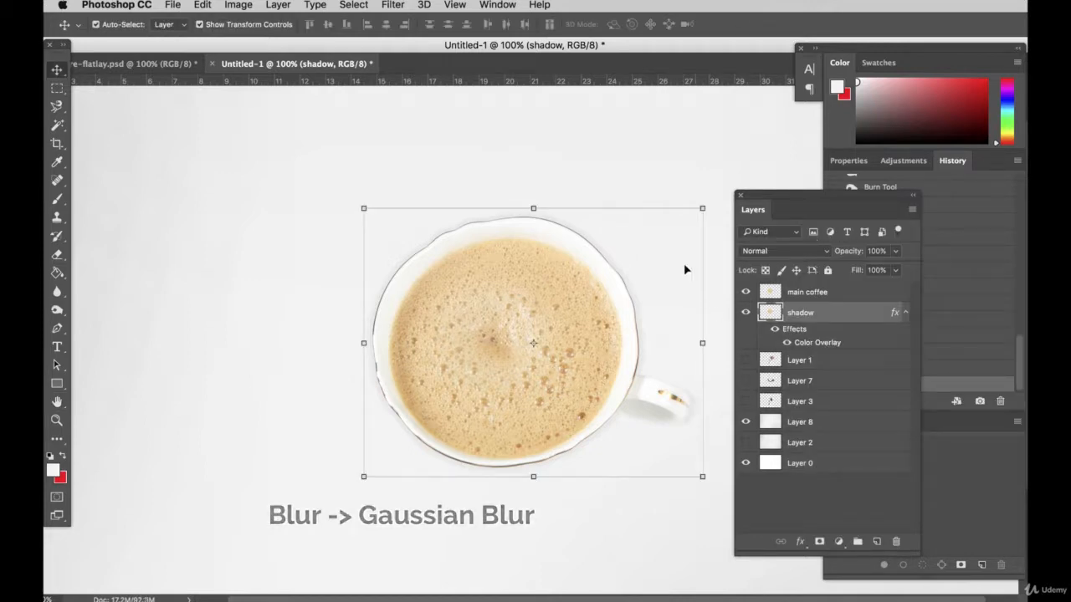
# Change the shadow layer's Color Overlay to a slightly darker grey in Normal blend mode
pyautogui.click(299, 410)
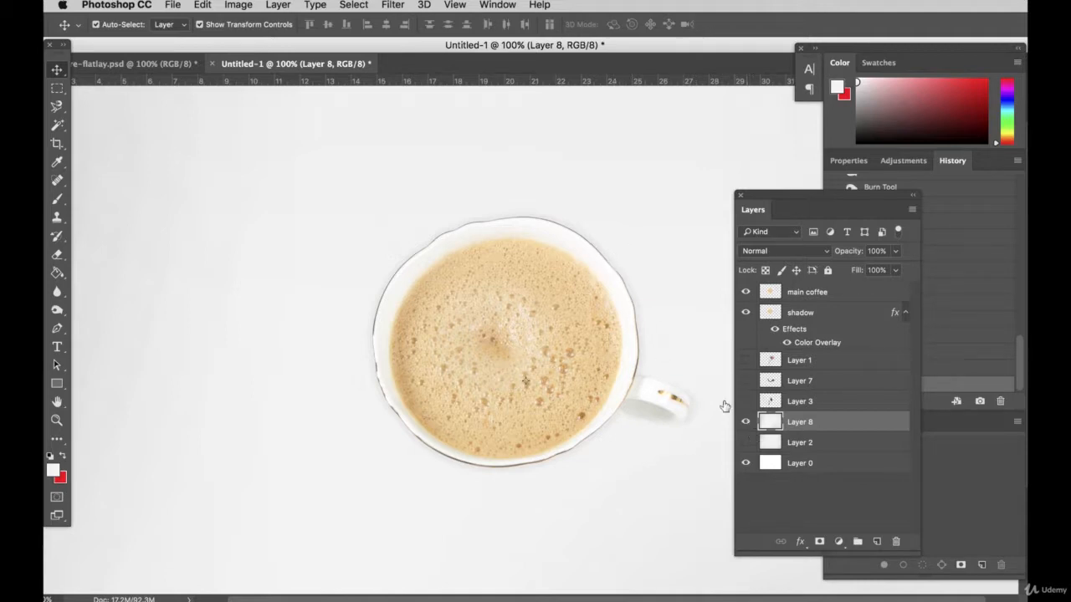
pyautogui.click(384, 284)
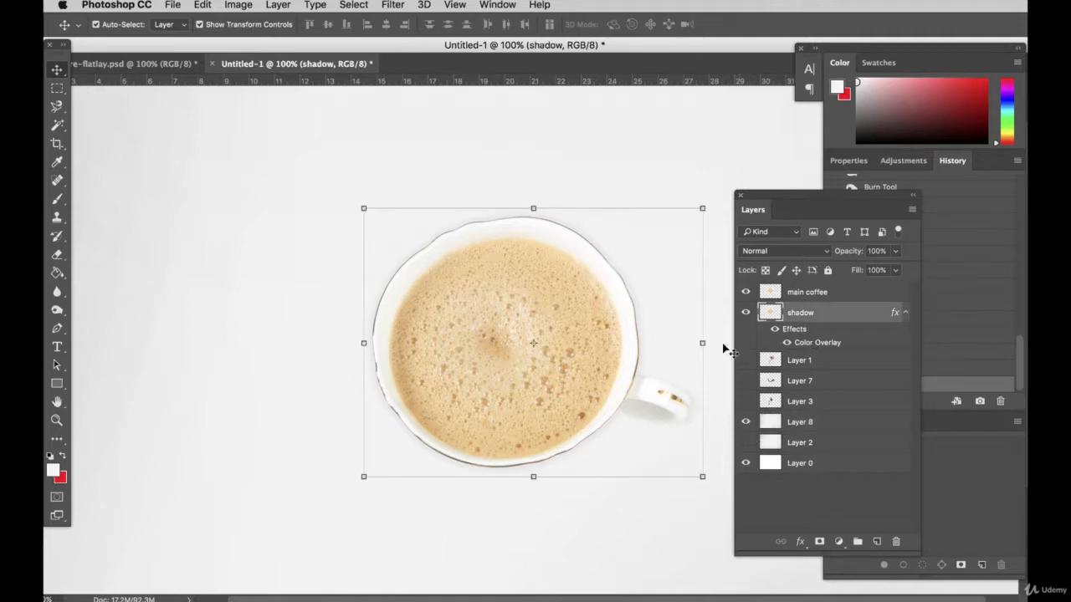
pyautogui.doubleClick(860, 314)
pyautogui.click(727, 318)
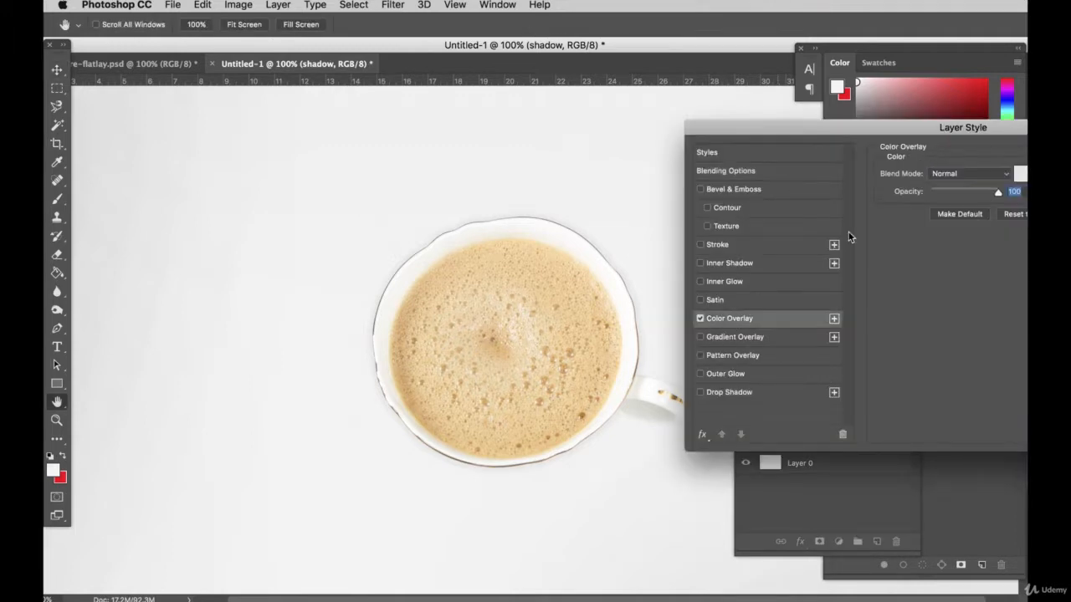
pyautogui.click(1019, 174)
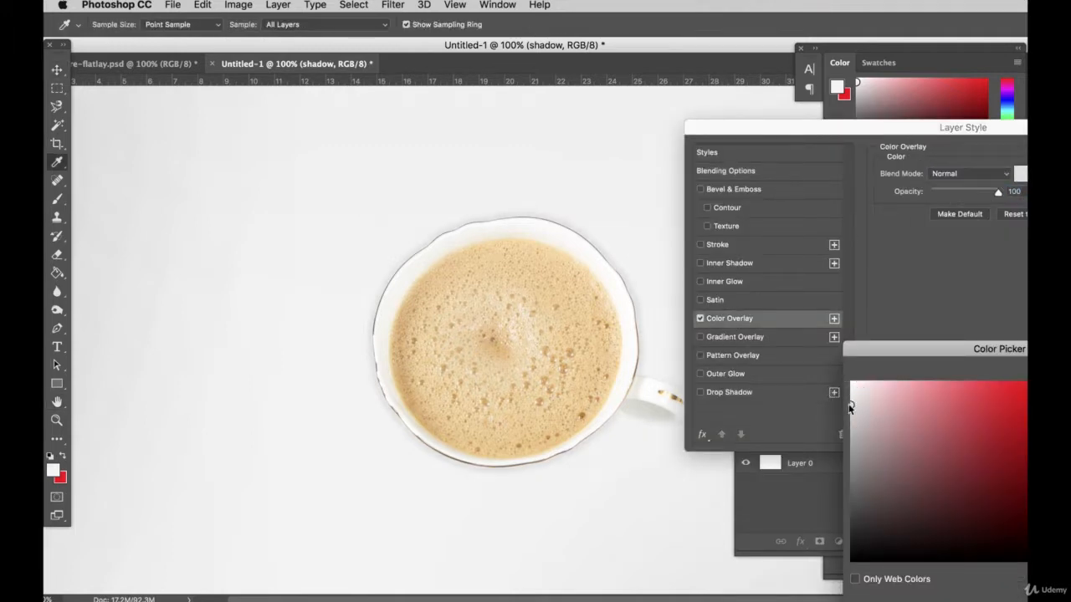
pyautogui.press('Return')
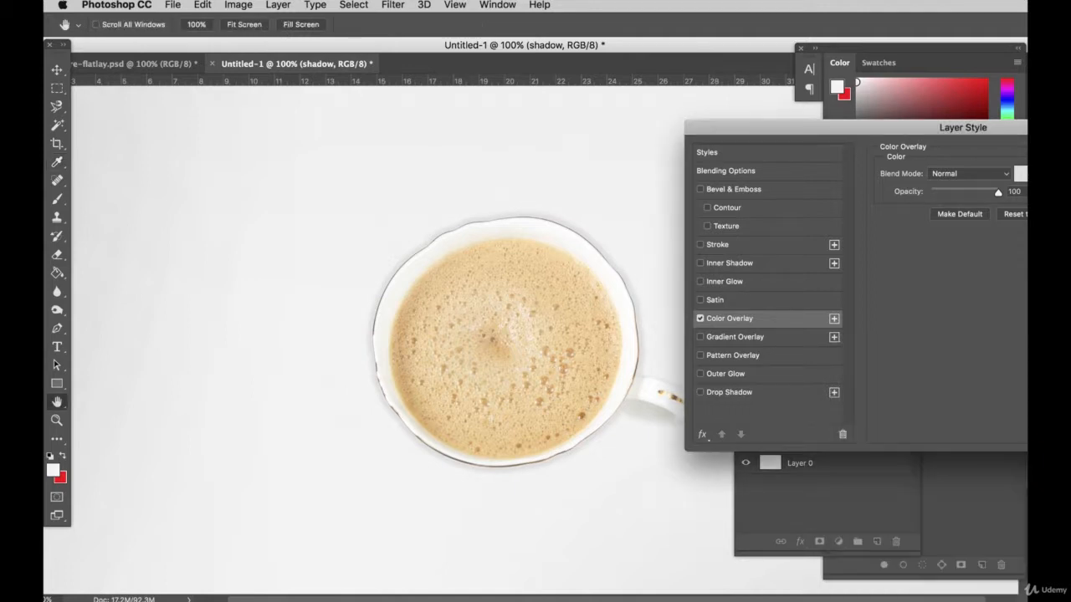
pyautogui.press('Return')
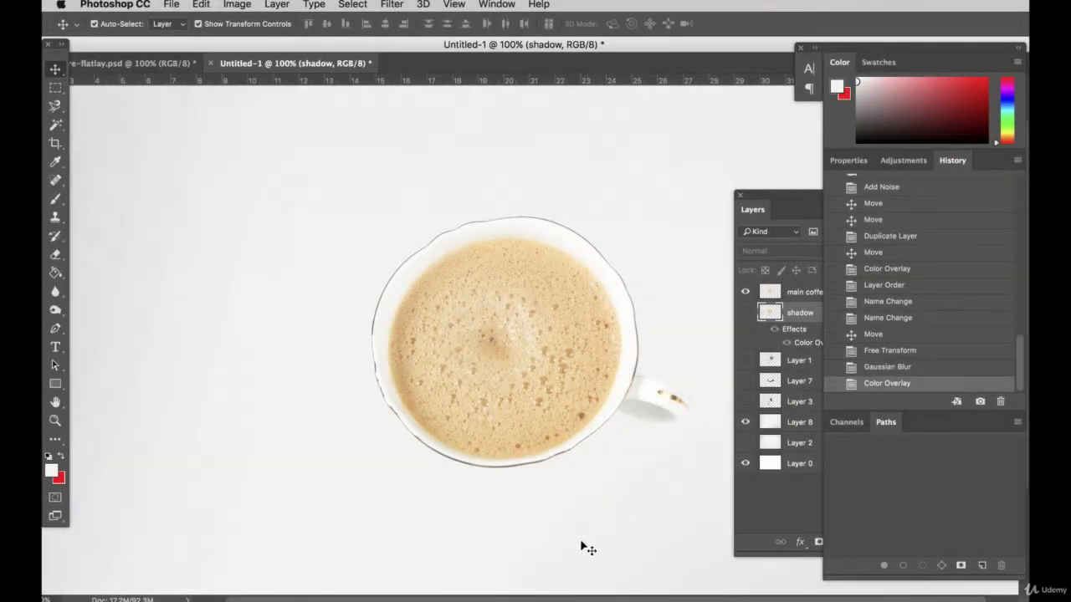
# Move the main coffee cup slightly up and to the left on the canvas, and bring the whole layer list into view
pyautogui.moveTo(335, 595); pyautogui.dragTo(380, 595)
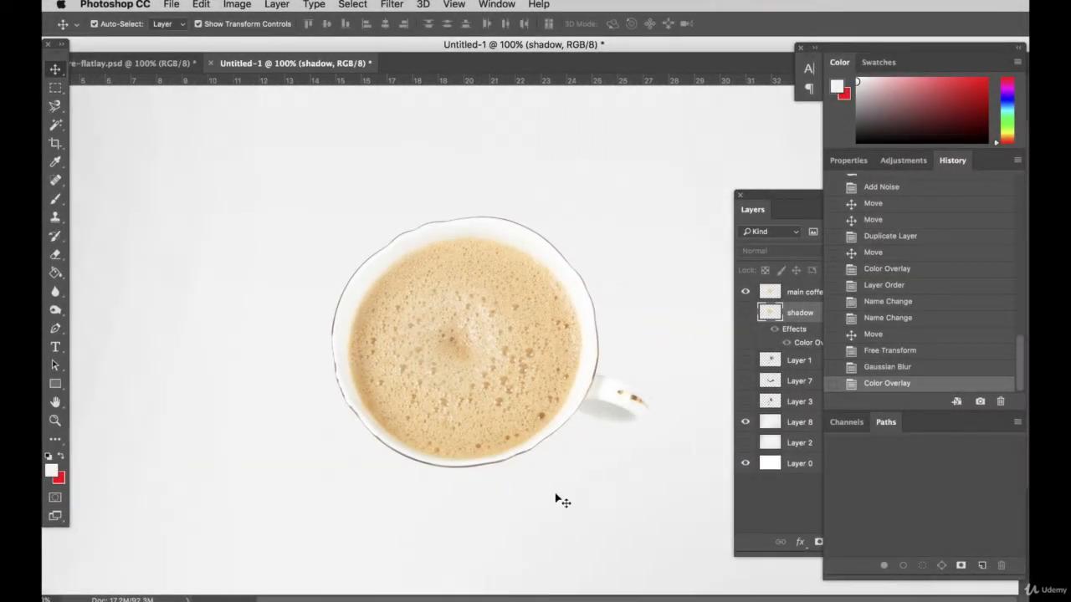
pyautogui.moveTo(546, 431); pyautogui.dragTo(520, 312)
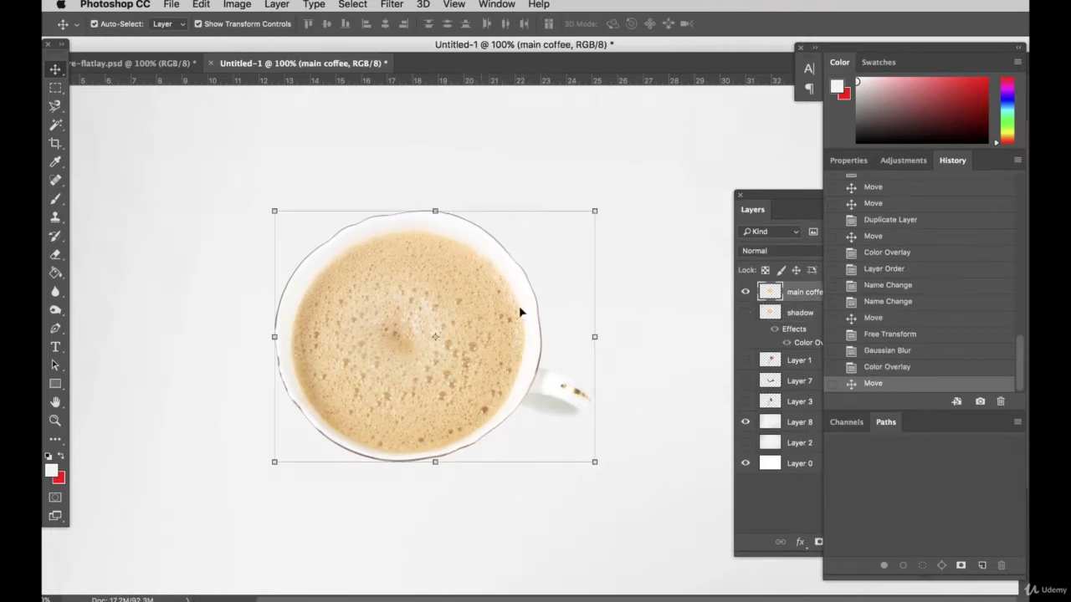
pyautogui.moveTo(774, 208); pyautogui.dragTo(716, 193)
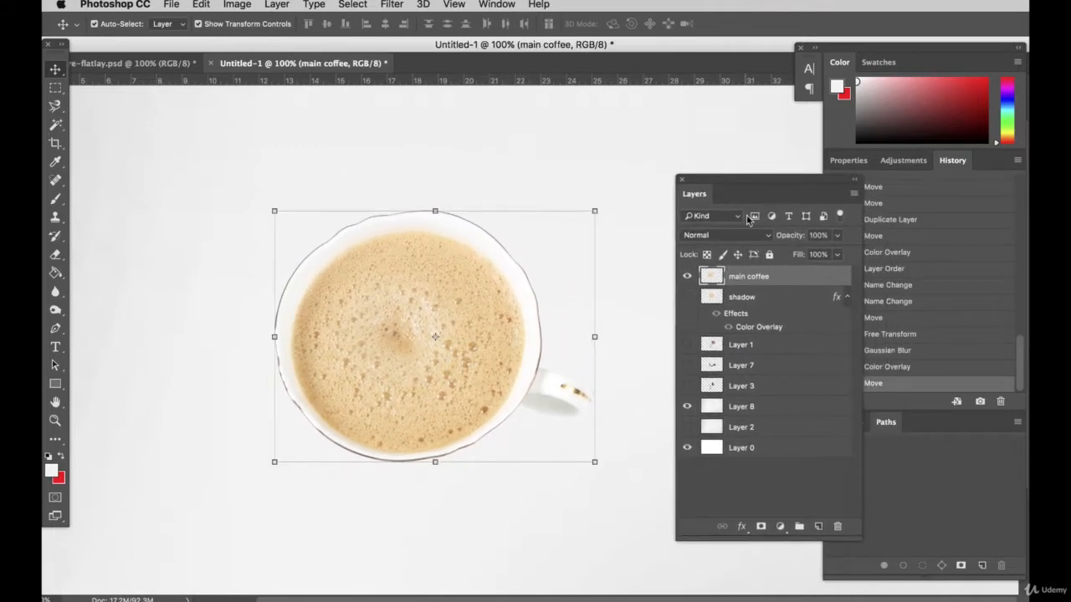
# Create a new layer named "shadow" above main coffee and delete the old shadow layer with the Color Overlay
pyautogui.click(818, 526)
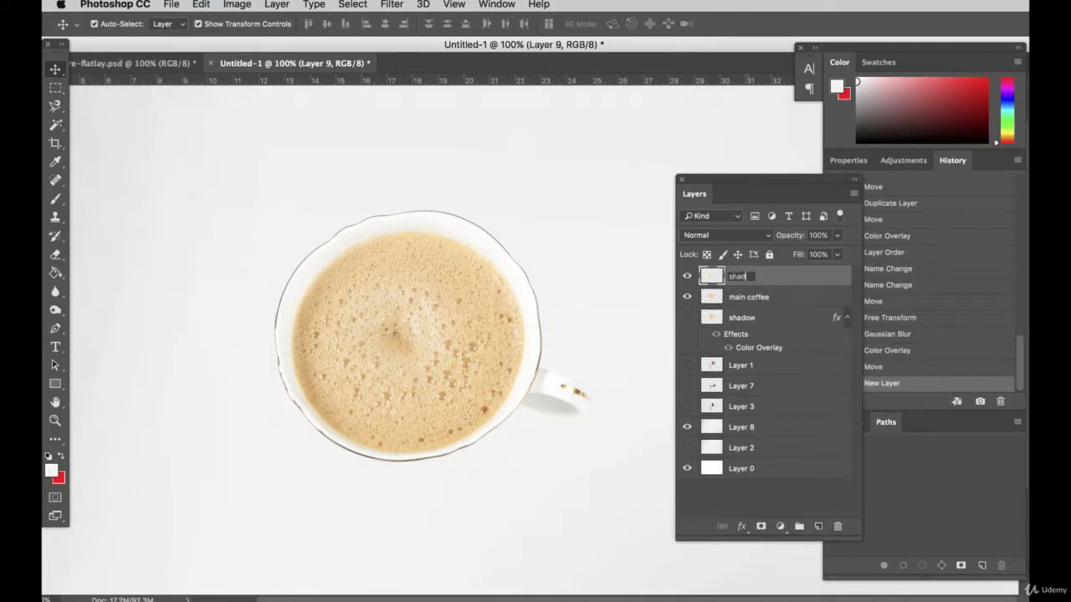
pyautogui.press('Return')
pyautogui.click(753, 319)
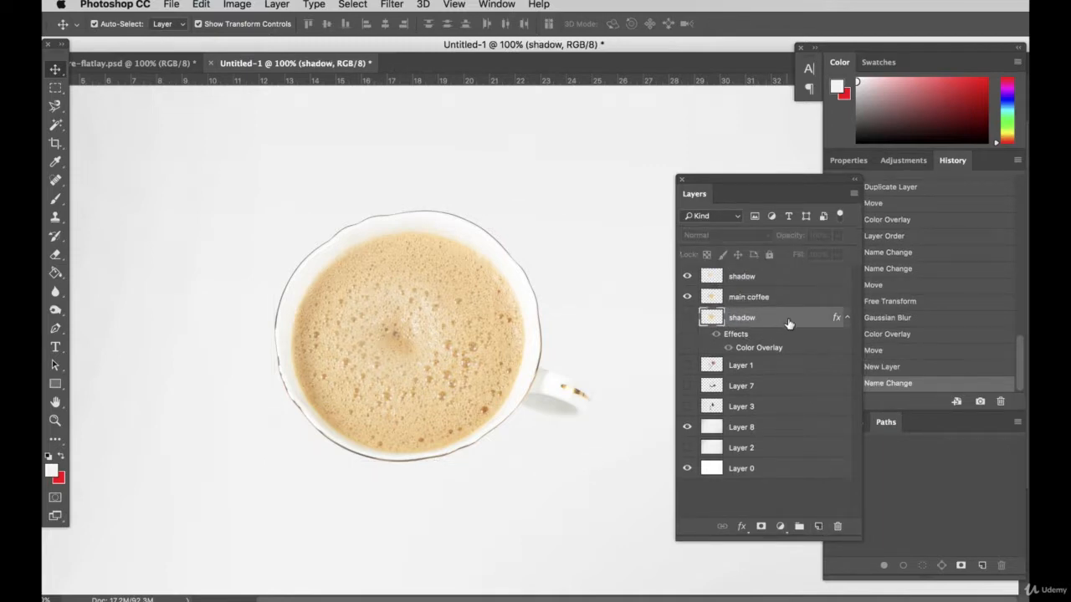
pyautogui.moveTo(788, 323); pyautogui.dragTo(841, 533)
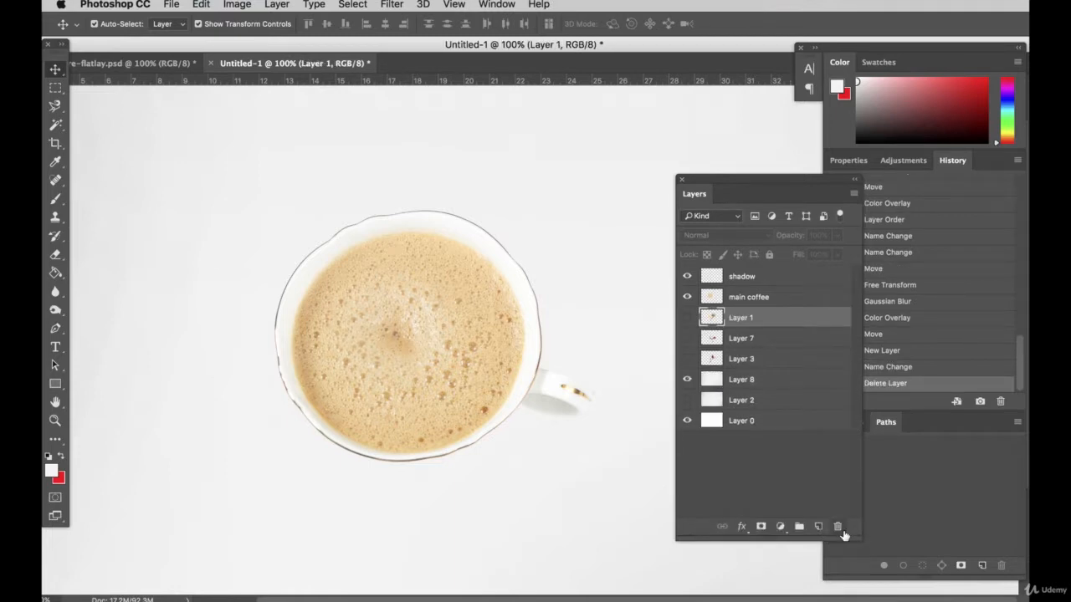
# Delete the hidden Layer 2 and make the new empty shadow layer active
pyautogui.click(770, 280)
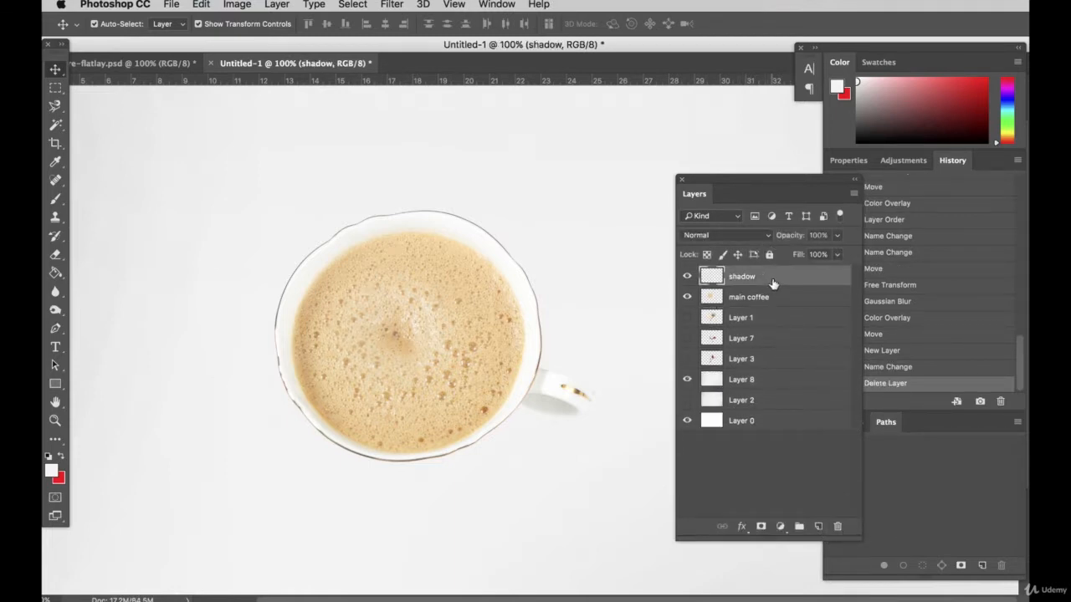
pyautogui.moveTo(768, 404); pyautogui.dragTo(838, 527)
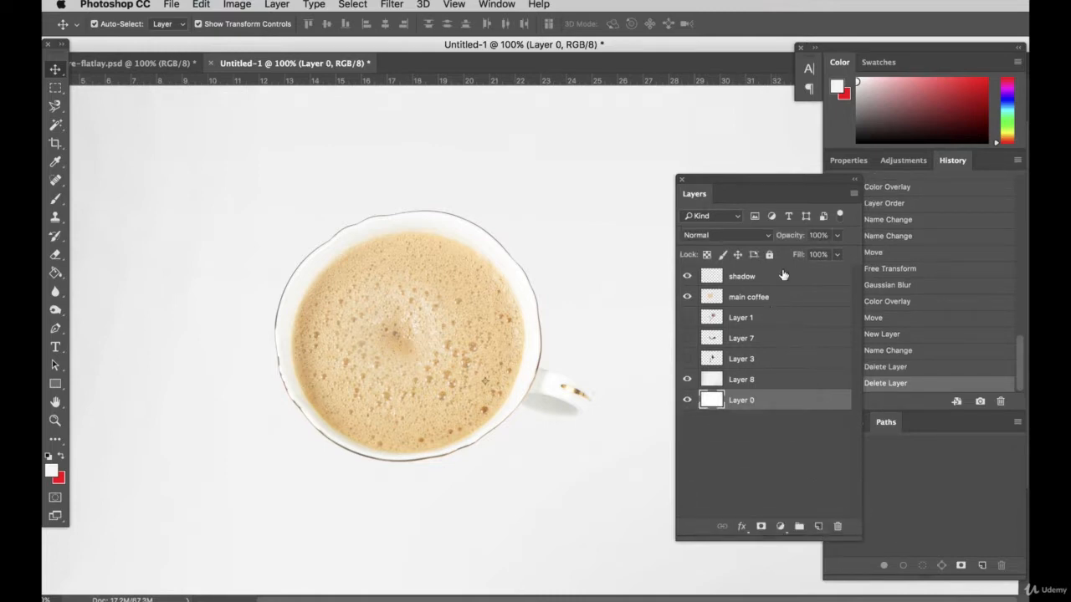
pyautogui.click(755, 277)
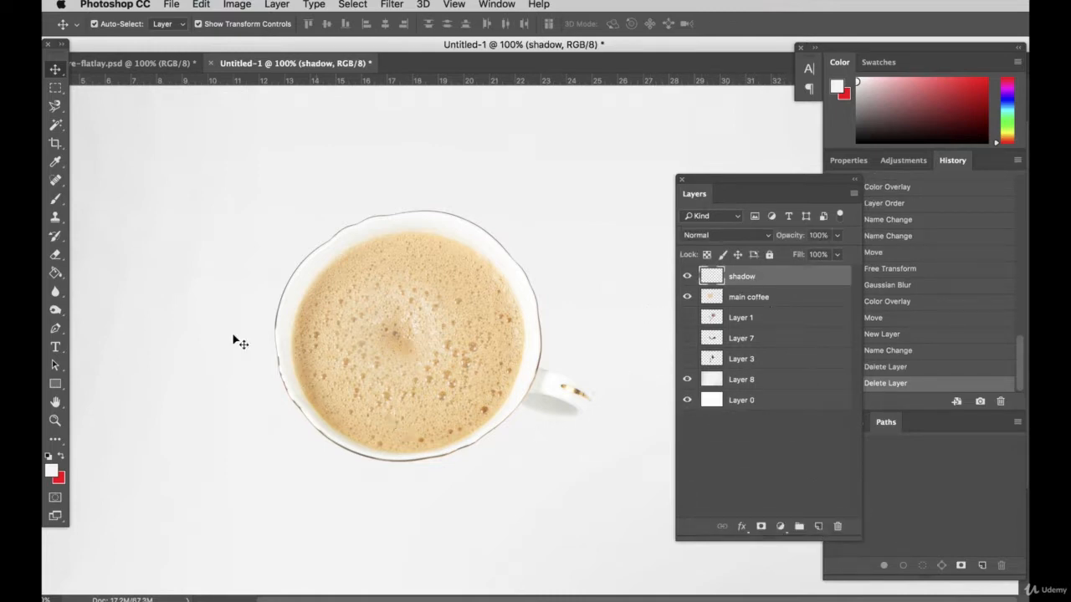
# Set up a soft round Brush at 89 px and 0% hardness with dark grey #3f3f3f as the foreground color
pyautogui.click(56, 199)
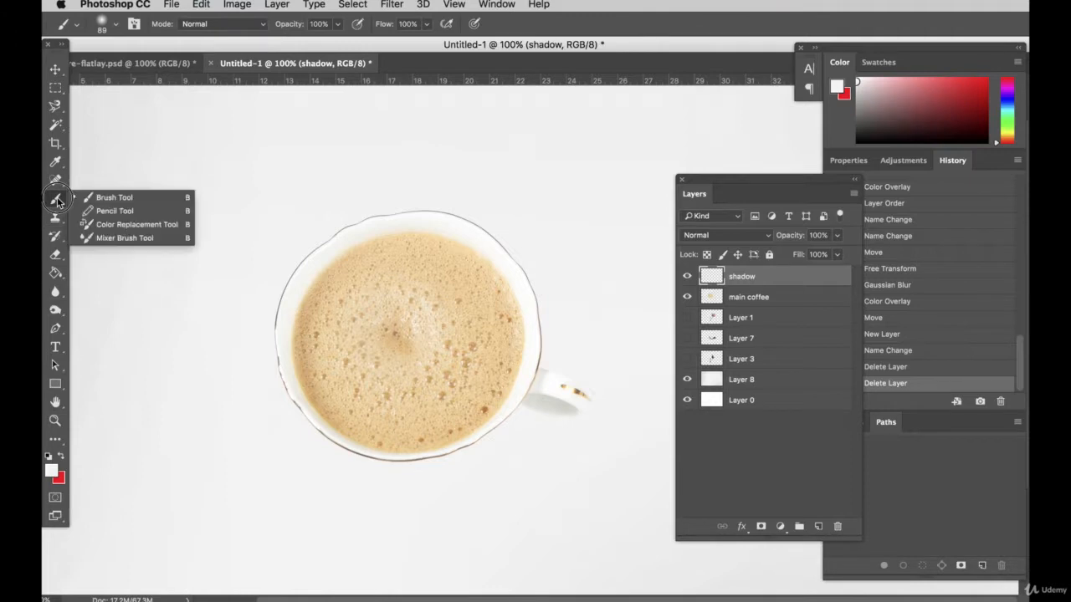
pyautogui.click(95, 198)
pyautogui.click(116, 24)
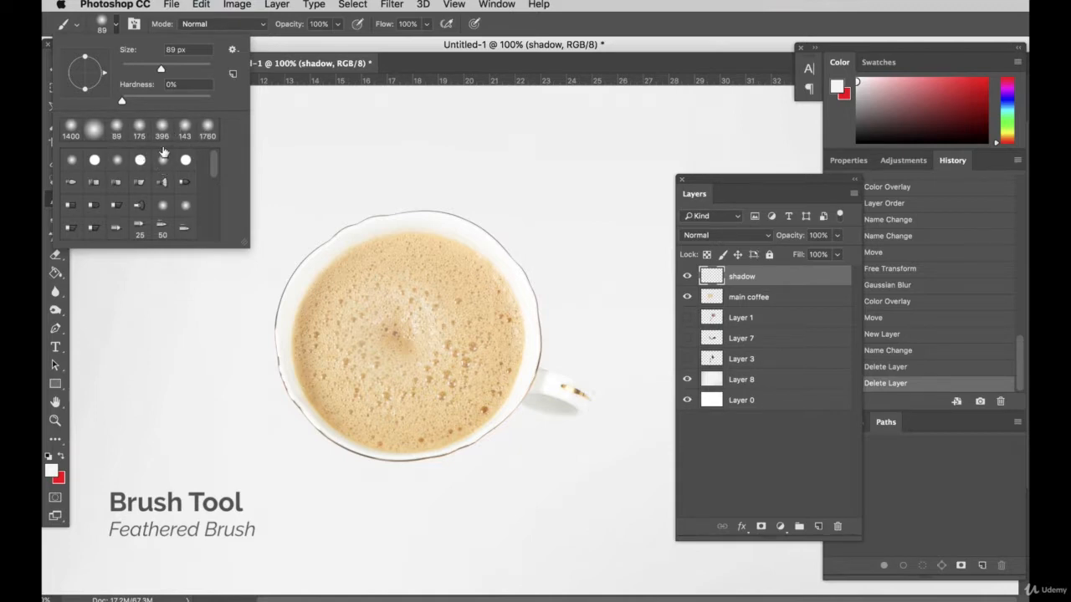
pyautogui.click(118, 26)
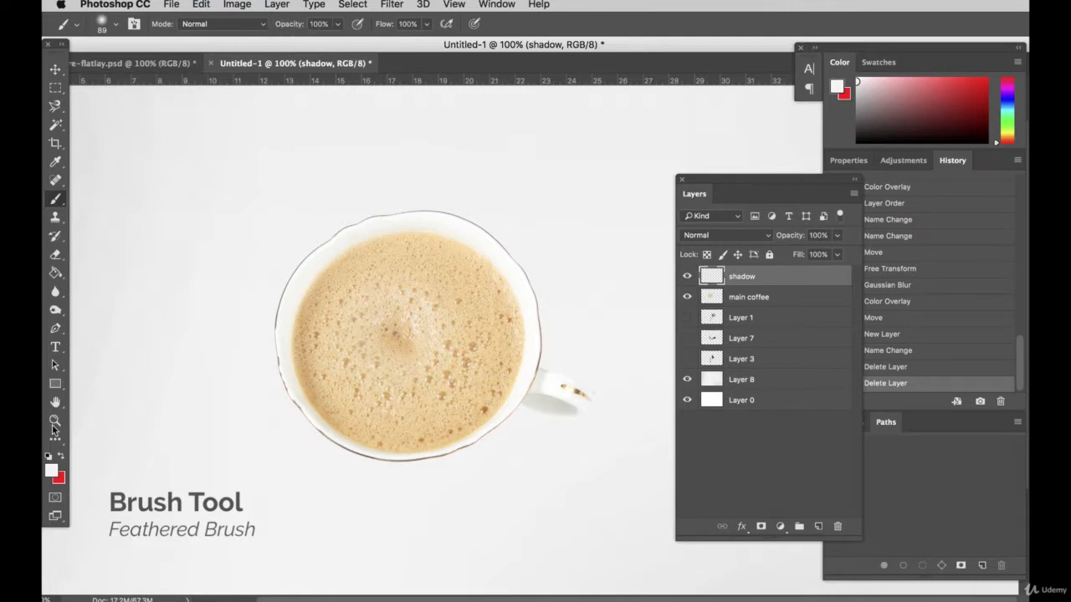
pyautogui.click(52, 473)
pyautogui.click(851, 518)
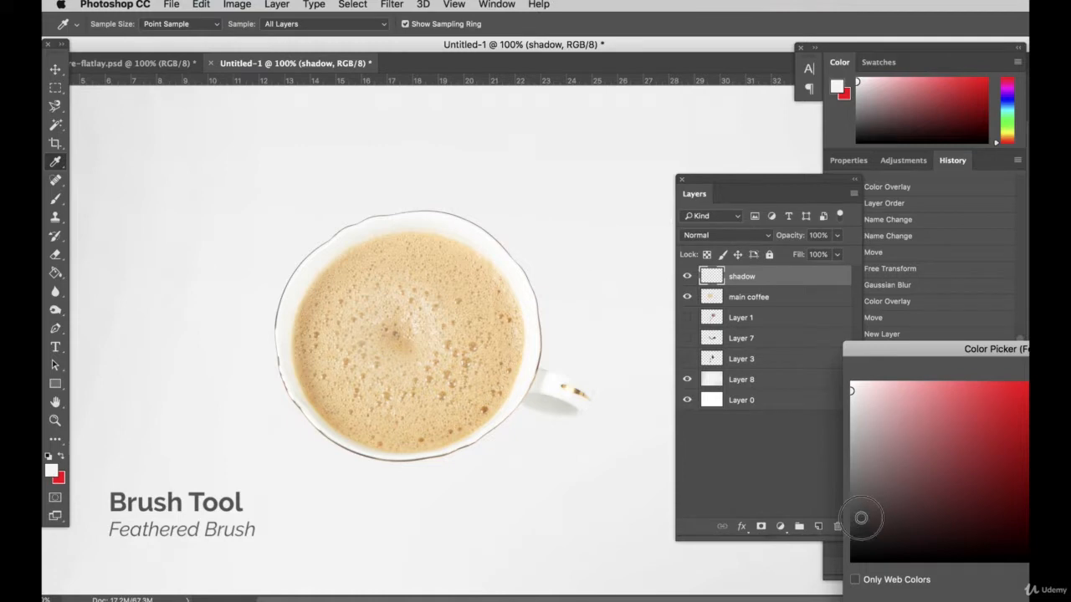
pyautogui.moveTo(992, 353); pyautogui.dragTo(744, 291)
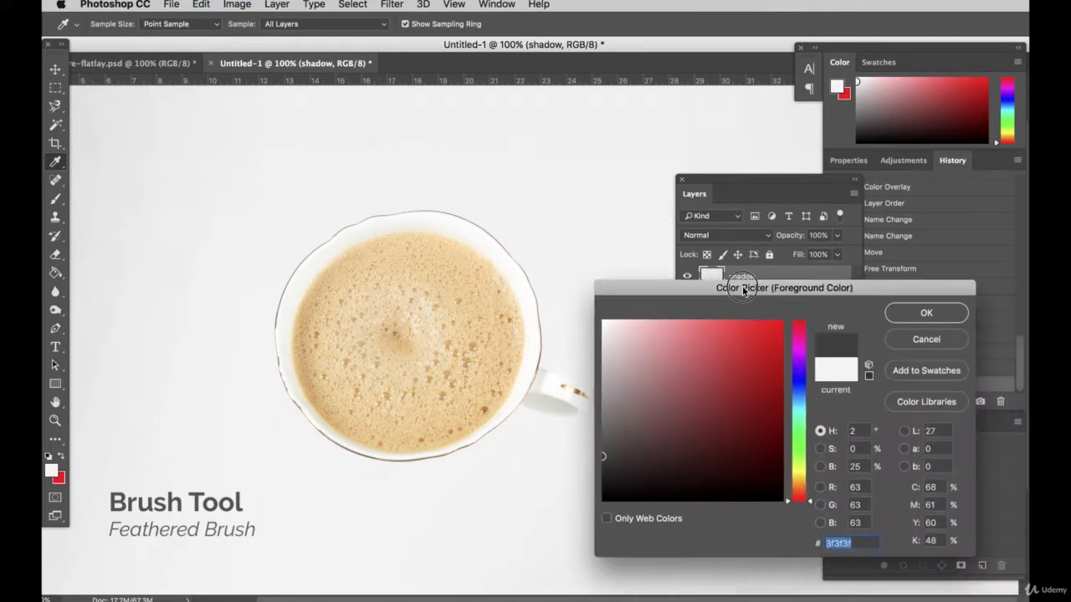
pyautogui.click(901, 322)
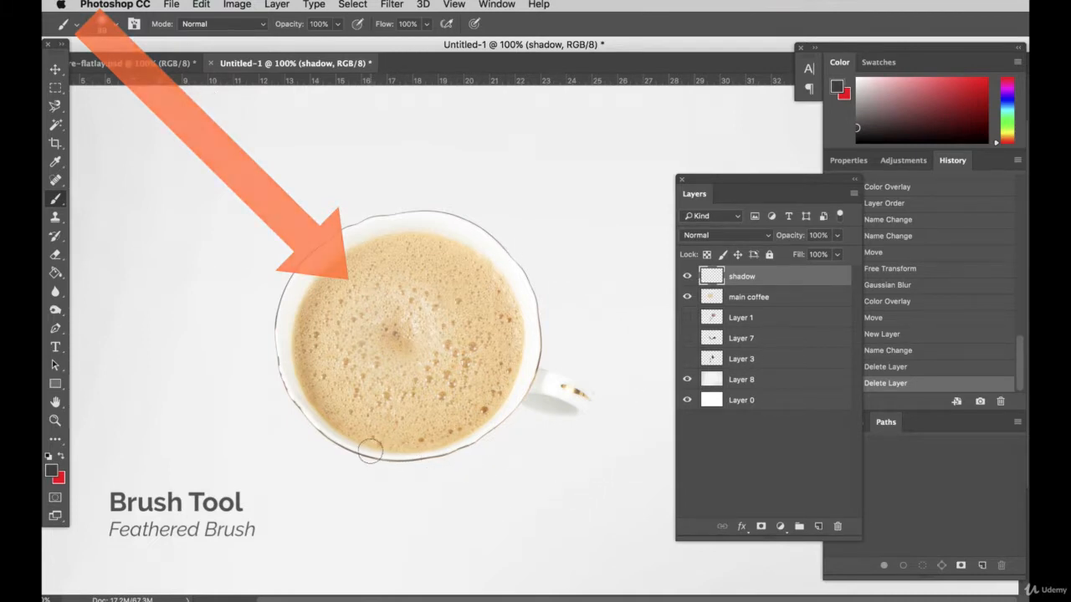
# Place the shadow layer directly below main coffee and brush a dark shadow along the cup's lower and right edges and around its handle
pyautogui.moveTo(368, 455); pyautogui.dragTo(462, 459)
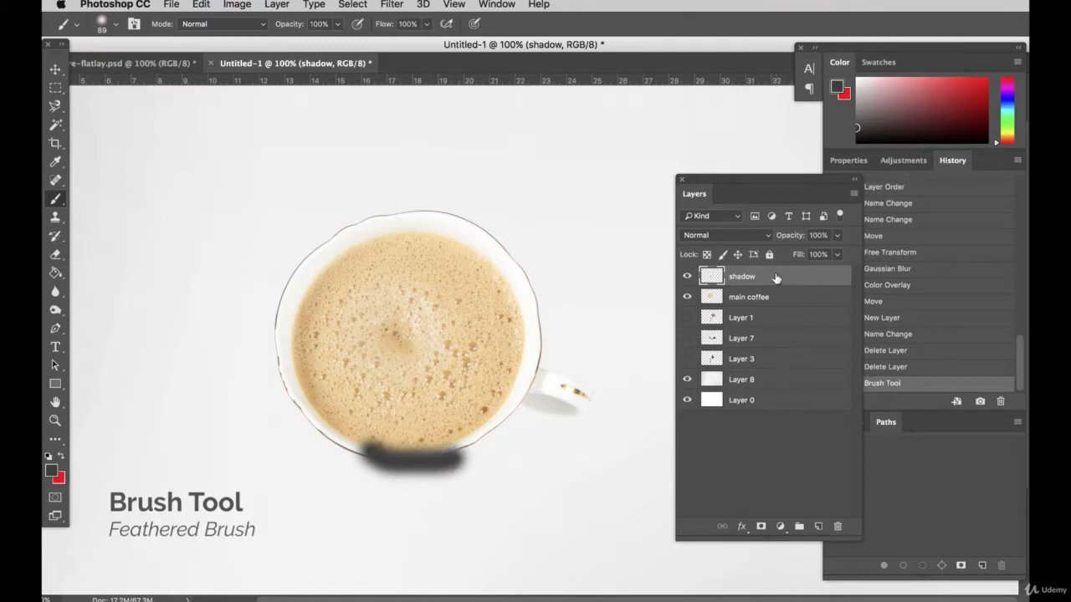
pyautogui.moveTo(776, 278); pyautogui.dragTo(776, 309)
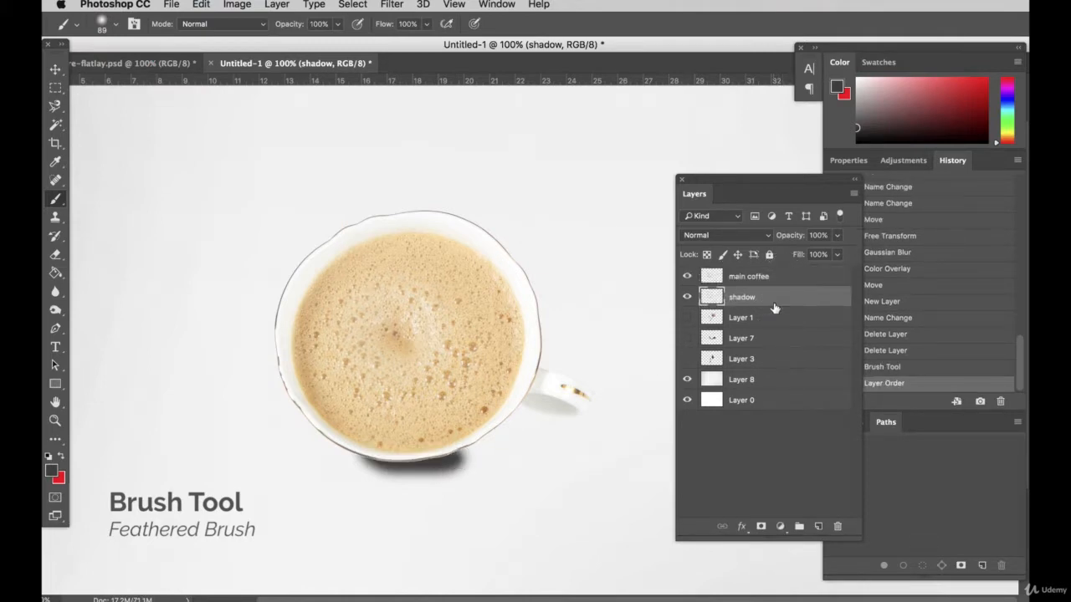
pyautogui.moveTo(424, 463)
pyautogui.mouseDown()
pyautogui.moveTo(477, 459)
pyautogui.moveTo(533, 430)
pyautogui.moveTo(600, 430)
pyautogui.moveTo(609, 404)
pyautogui.moveTo(541, 367)
pyautogui.moveTo(562, 388)
pyautogui.moveTo(528, 403)
pyautogui.mouseUp()
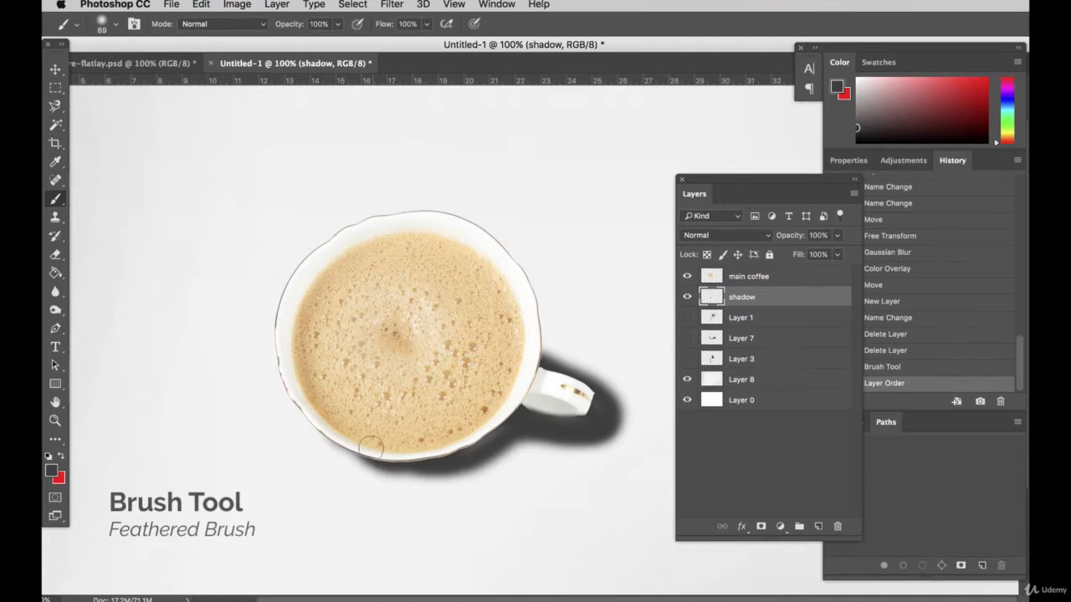
pyautogui.moveTo(371, 448)
pyautogui.mouseDown()
pyautogui.moveTo(326, 429)
pyautogui.moveTo(301, 390)
pyautogui.moveTo(358, 450)
pyautogui.moveTo(452, 474)
pyautogui.moveTo(551, 448)
pyautogui.moveTo(606, 401)
pyautogui.moveTo(536, 358)
pyautogui.moveTo(537, 372)
pyautogui.mouseUp()
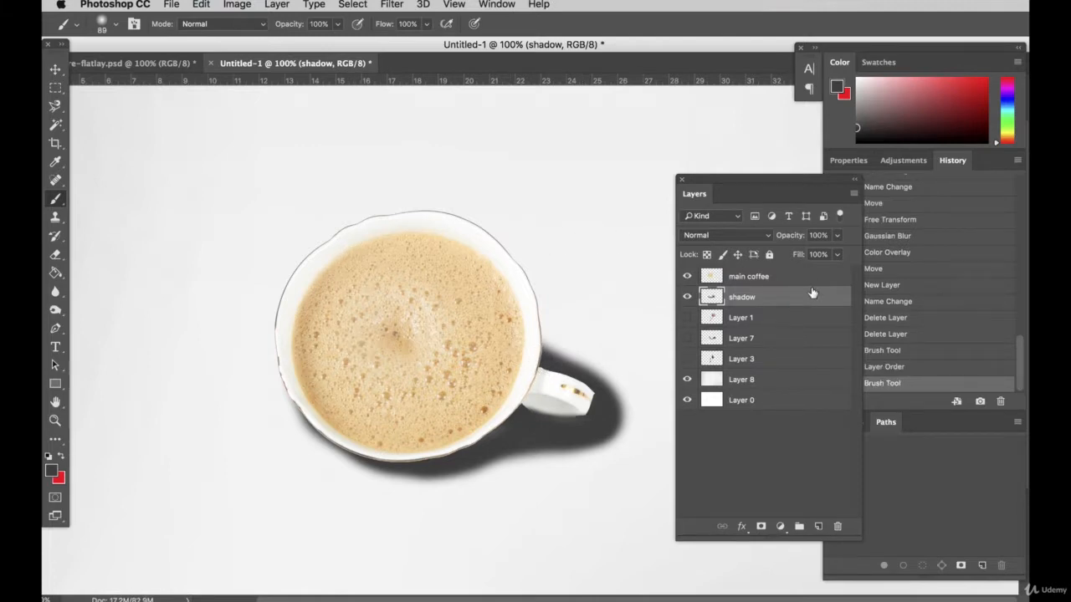
# Set the shadow layer's opacity to 11%
pyautogui.click(836, 238)
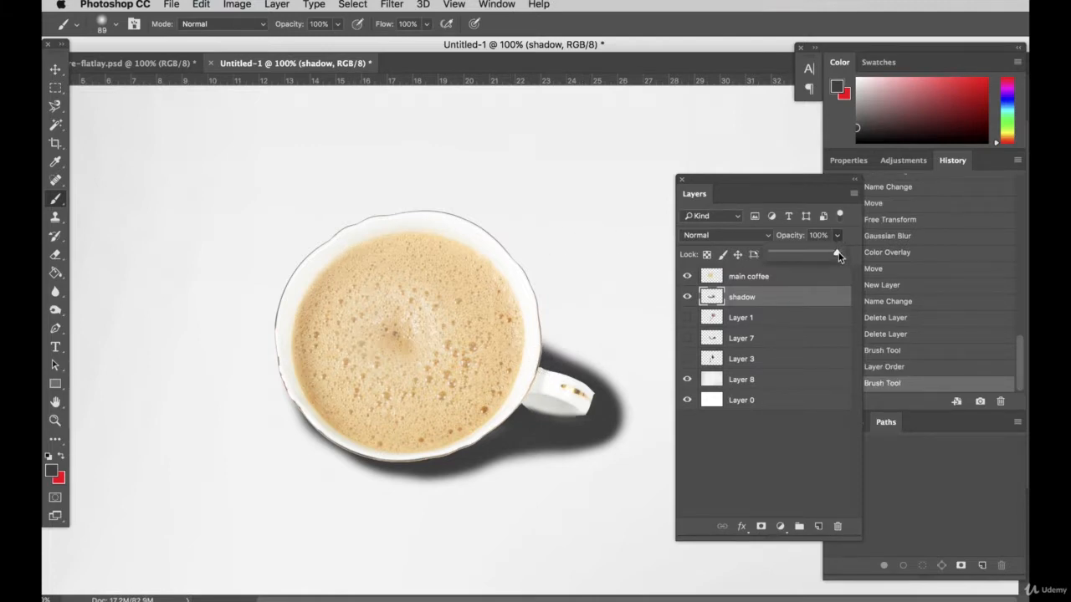
pyautogui.moveTo(837, 257); pyautogui.dragTo(780, 254)
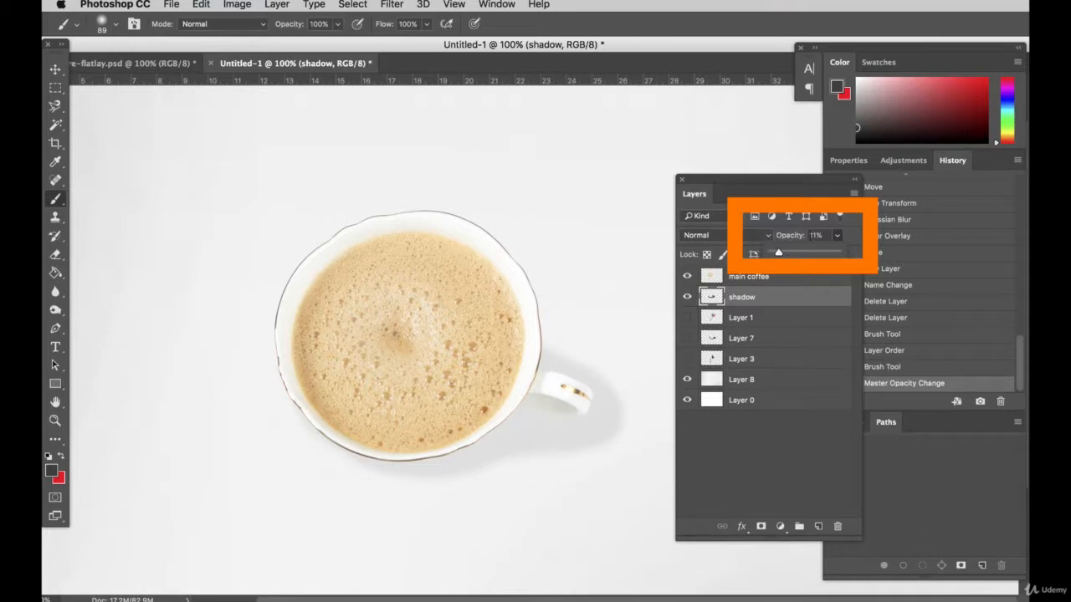
# On the shadow layer, lightly erase the shadow's outer edge below the cup and around the handle with the Eraser at 38% opacity
pyautogui.click(811, 235)
pyautogui.click(53, 71)
pyautogui.click(234, 120)
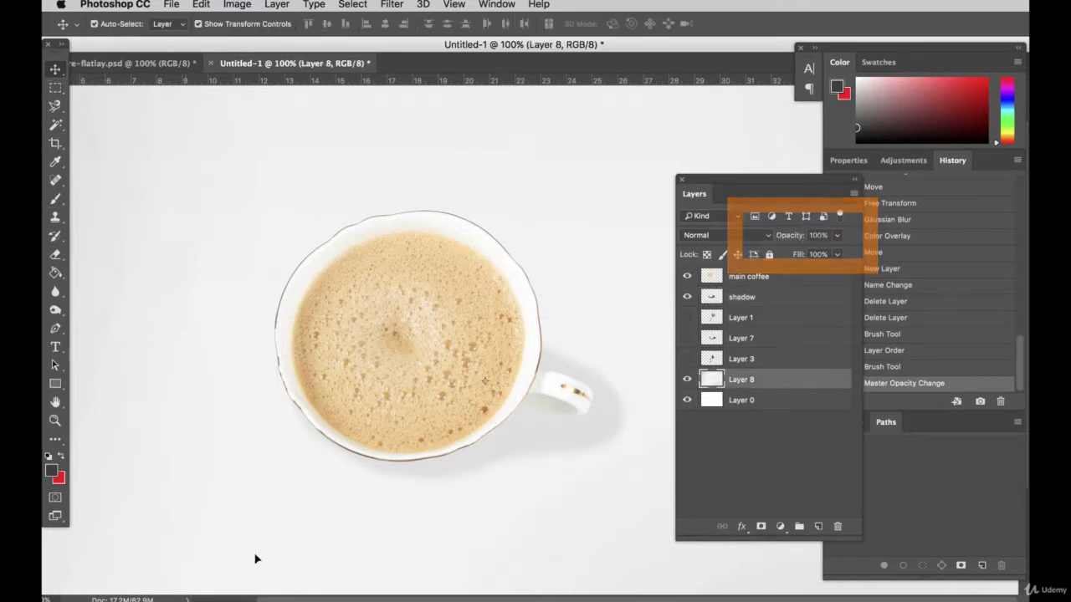
pyautogui.click(549, 458)
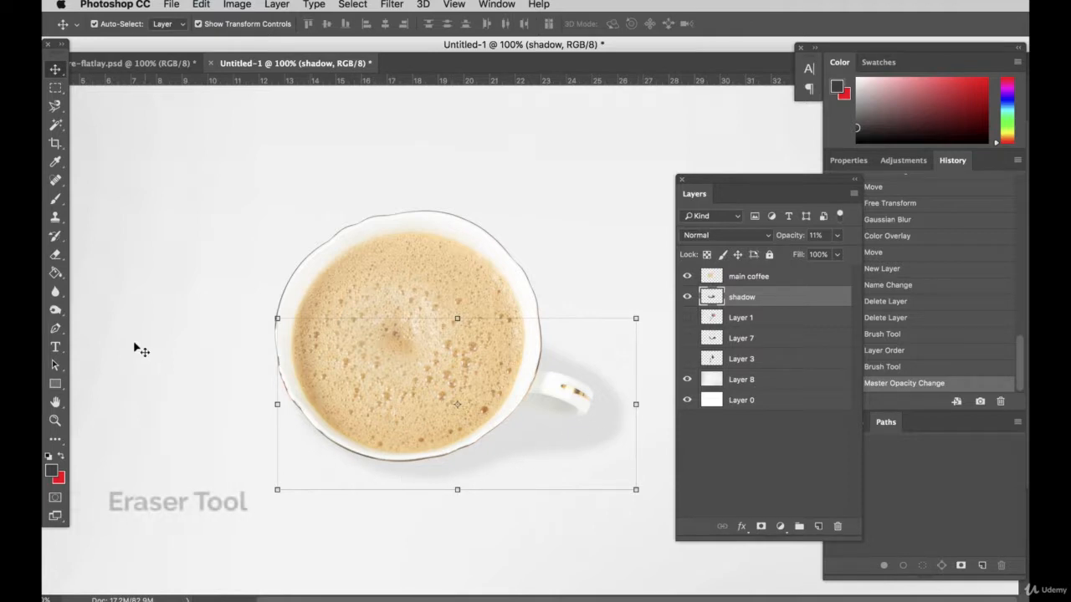
pyautogui.click(56, 254)
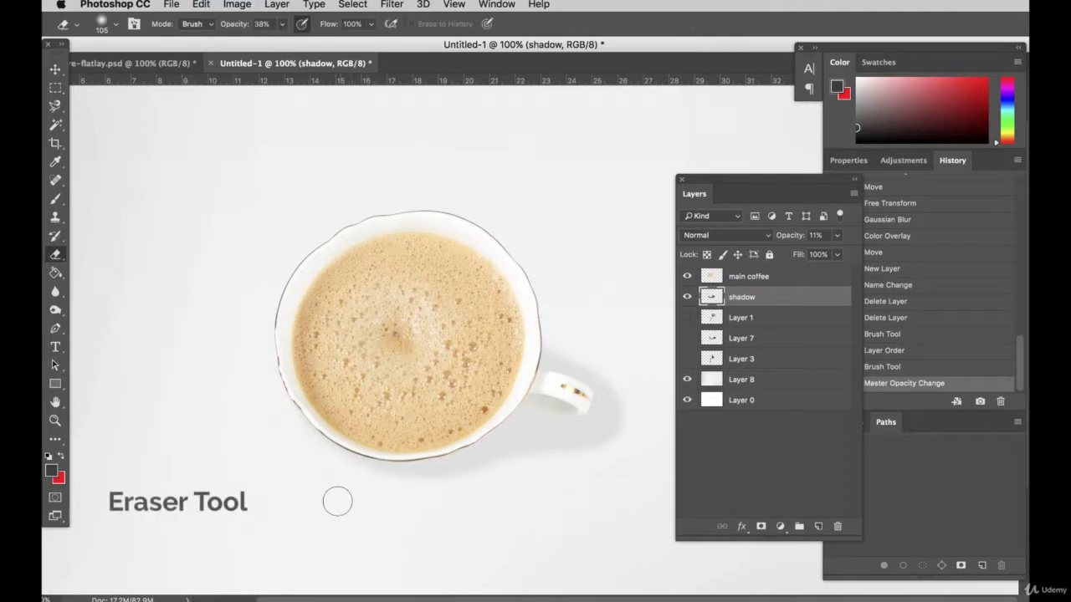
pyautogui.moveTo(464, 478)
pyautogui.mouseDown()
pyautogui.moveTo(604, 437)
pyautogui.moveTo(624, 410)
pyautogui.mouseUp()
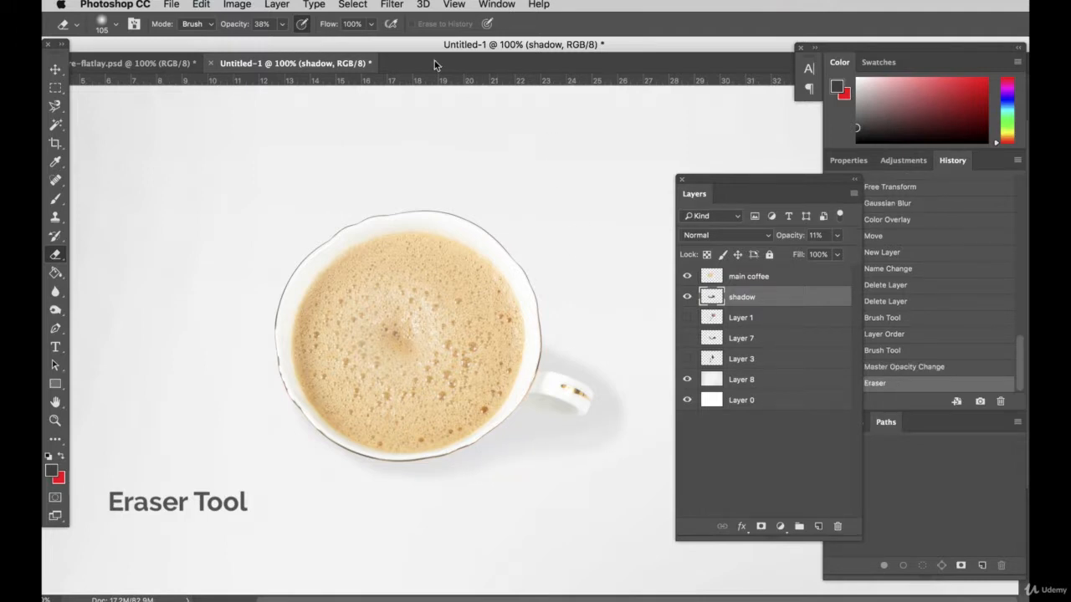
# Set the Eraser opacity to 100% and trim the shadow's outer edges below the cup and around the handle
pyautogui.click(283, 25)
pyautogui.moveTo(282, 41); pyautogui.dragTo(331, 41)
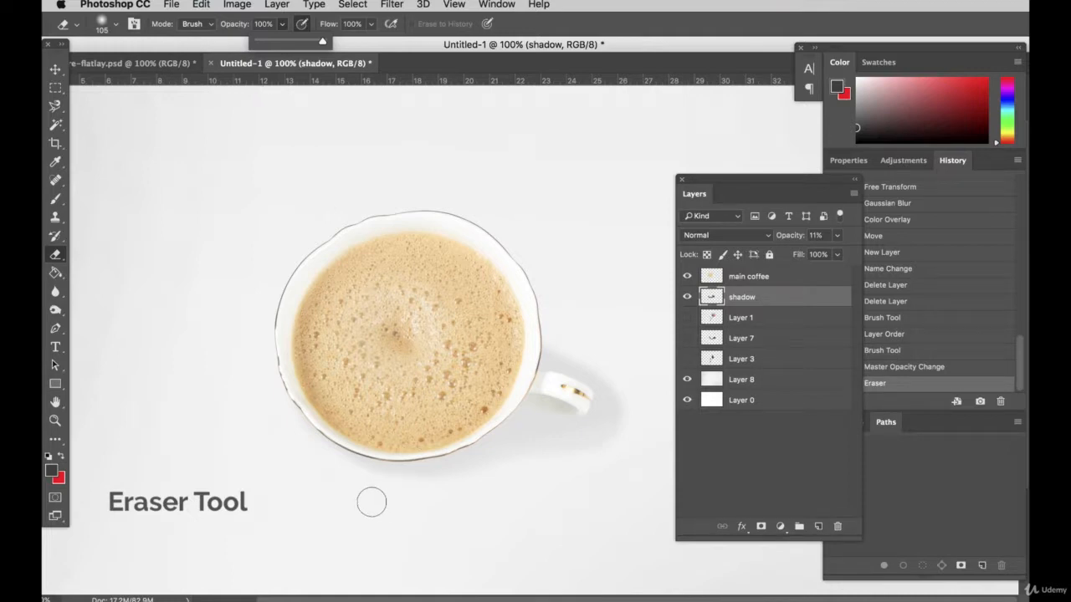
pyautogui.moveTo(372, 502)
pyautogui.mouseDown()
pyautogui.moveTo(476, 485)
pyautogui.moveTo(616, 441)
pyautogui.moveTo(633, 378)
pyautogui.moveTo(608, 452)
pyautogui.moveTo(571, 443)
pyautogui.mouseUp()
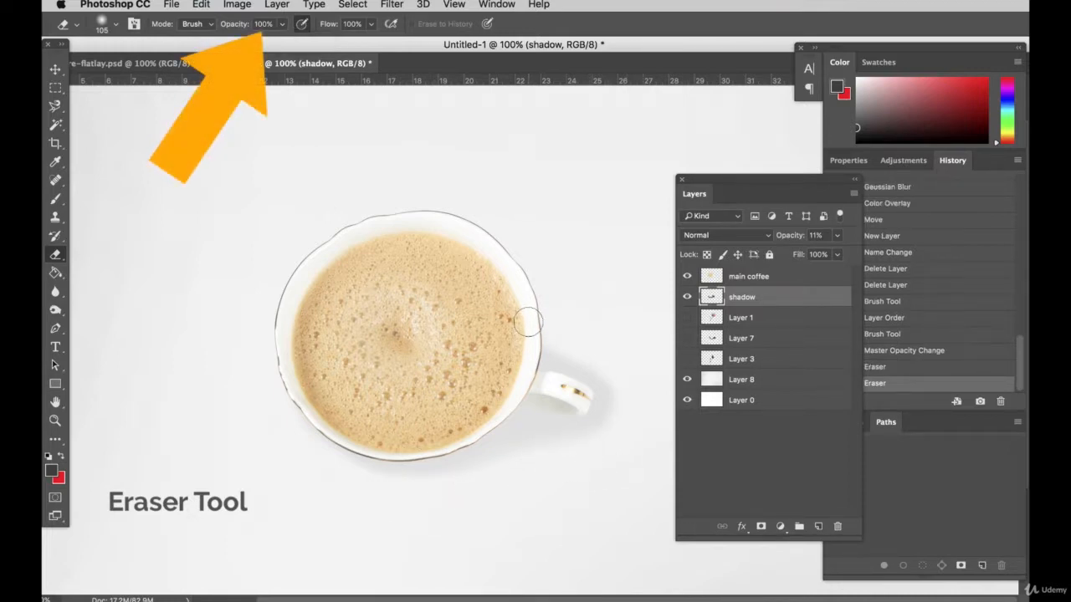
pyautogui.moveTo(631, 404)
pyautogui.mouseDown()
pyautogui.moveTo(628, 382)
pyautogui.moveTo(564, 324)
pyautogui.mouseUp()
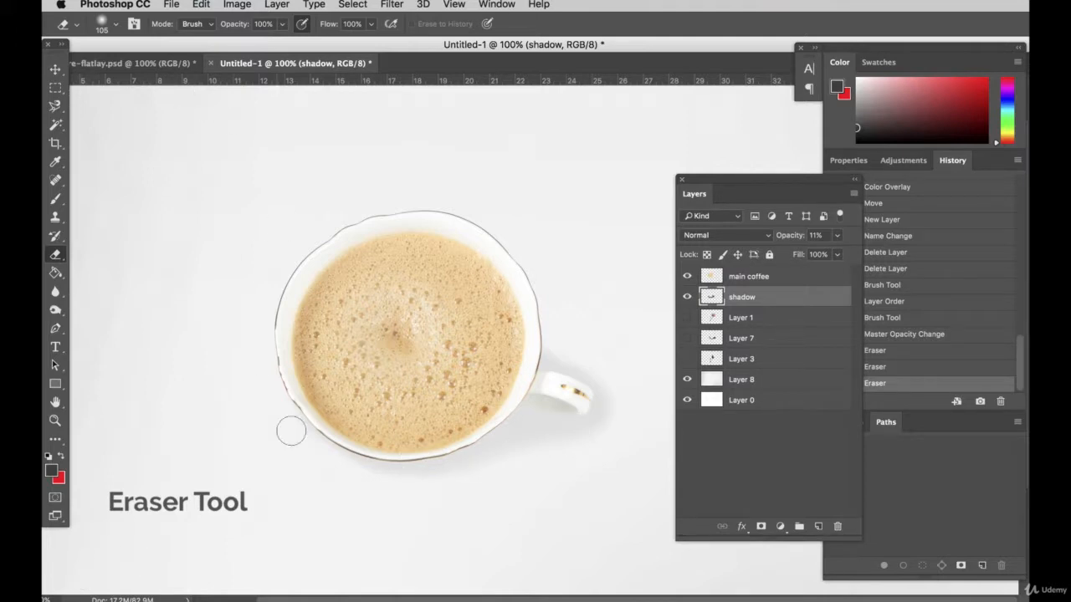
pyautogui.moveTo(331, 469); pyautogui.dragTo(606, 435)
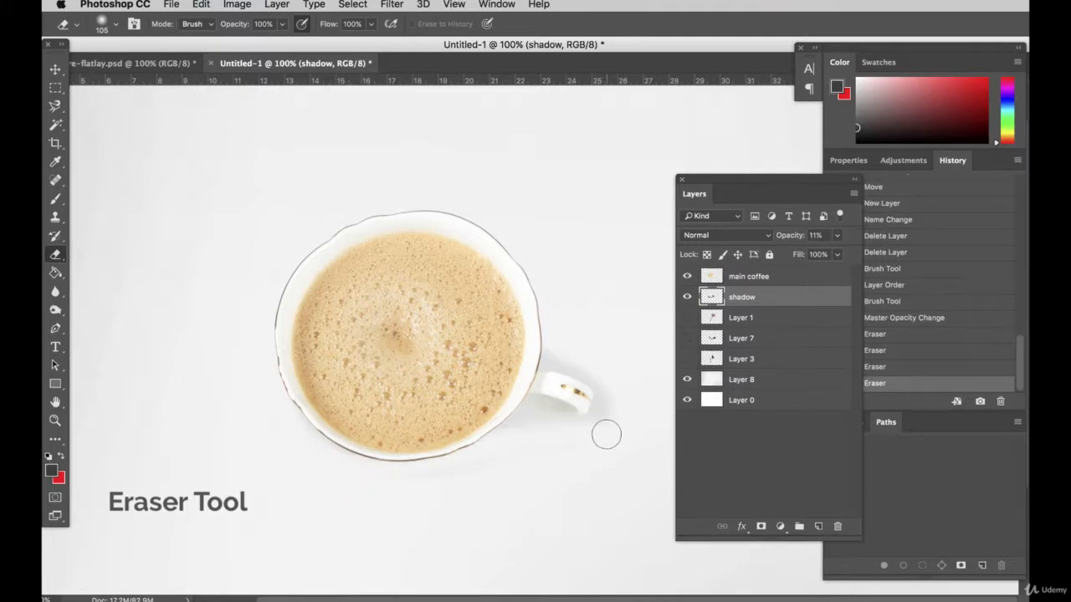
# Lower the Eraser opacity to 50% and soften the shadow's edge from the cup's right rim around the handle
pyautogui.click(282, 26)
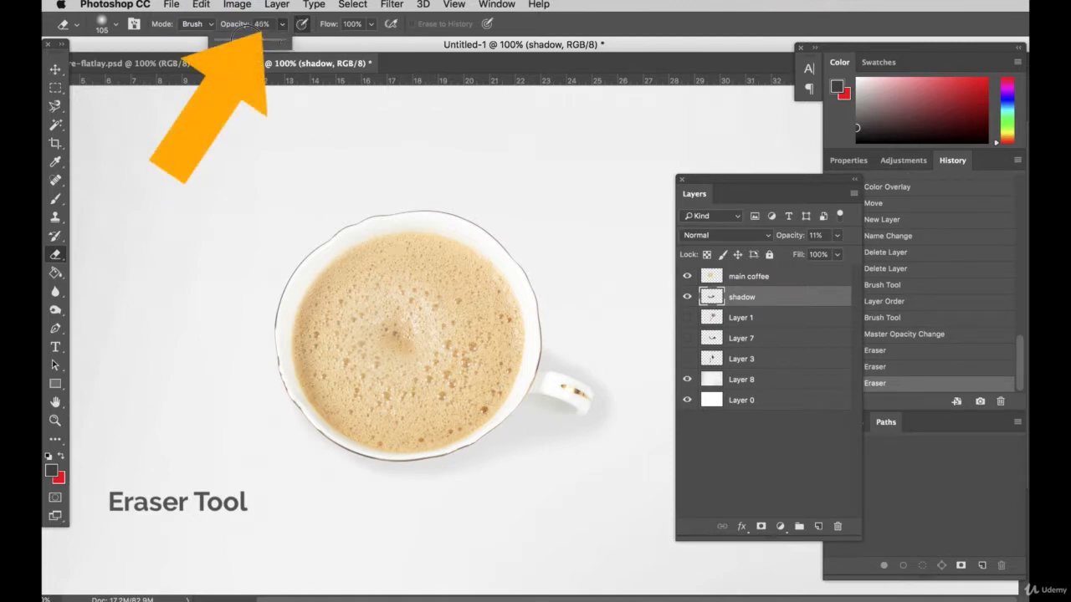
pyautogui.moveTo(247, 40); pyautogui.dragTo(245, 40)
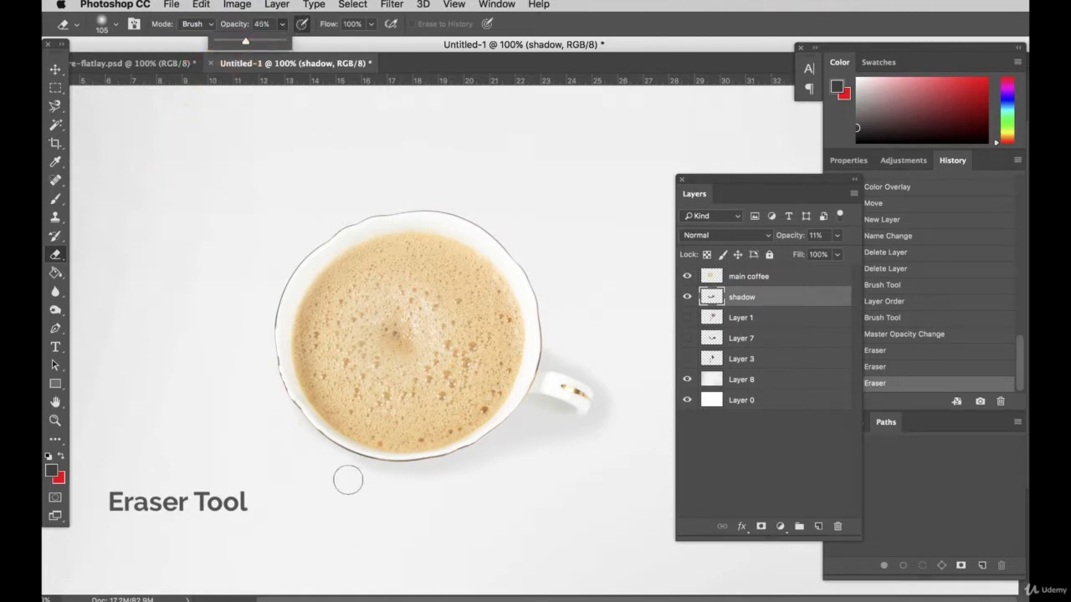
pyautogui.click(50, 601)
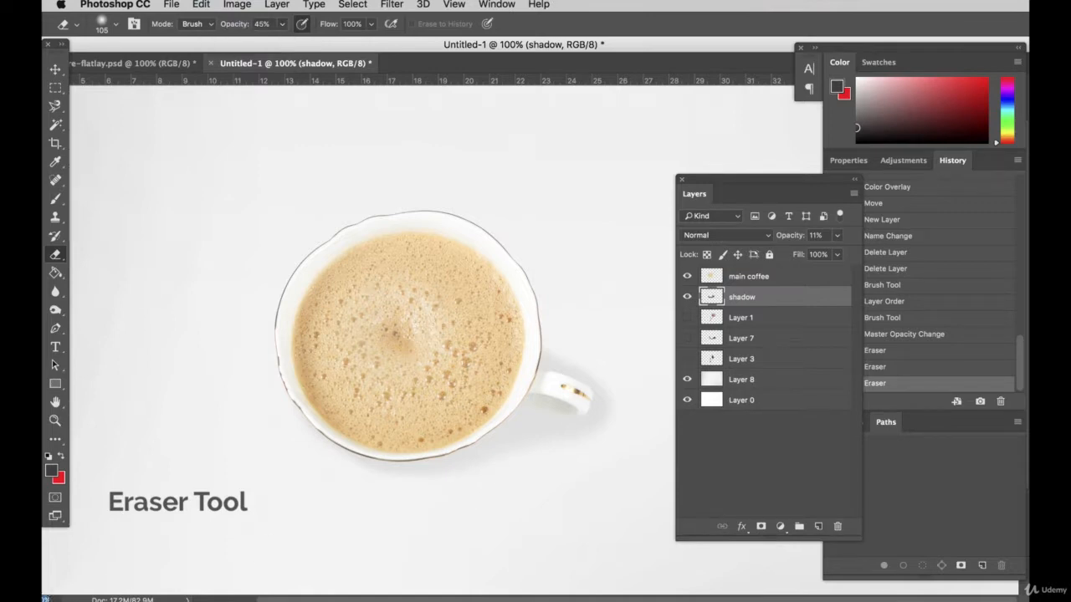
pyautogui.press('Return')
pyautogui.scroll(-5, 275, 450)
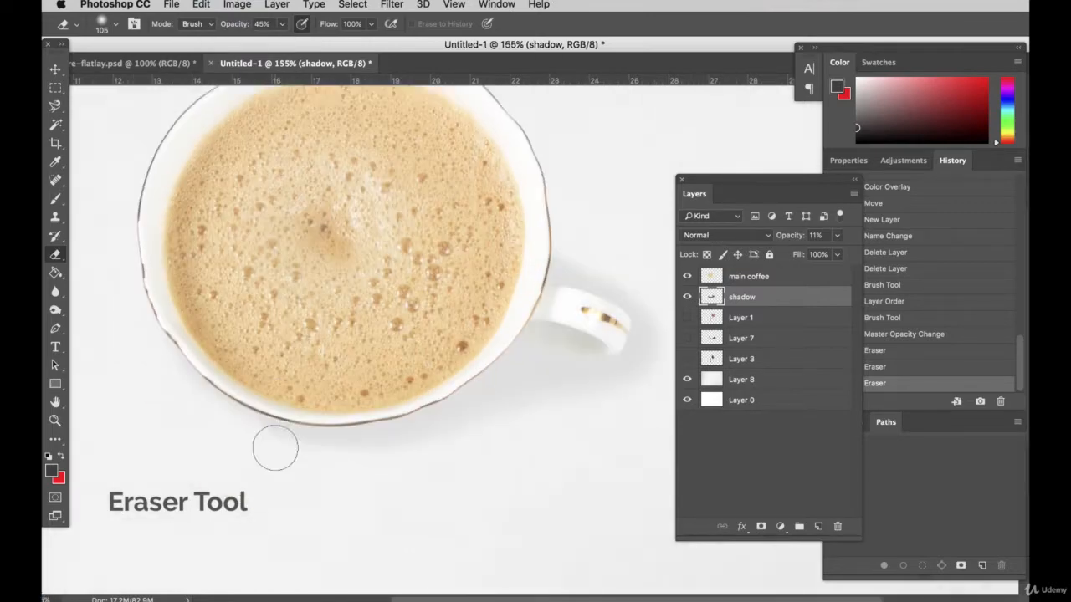
pyautogui.scroll(1, 414, 479)
pyautogui.scroll(1, 382, 480)
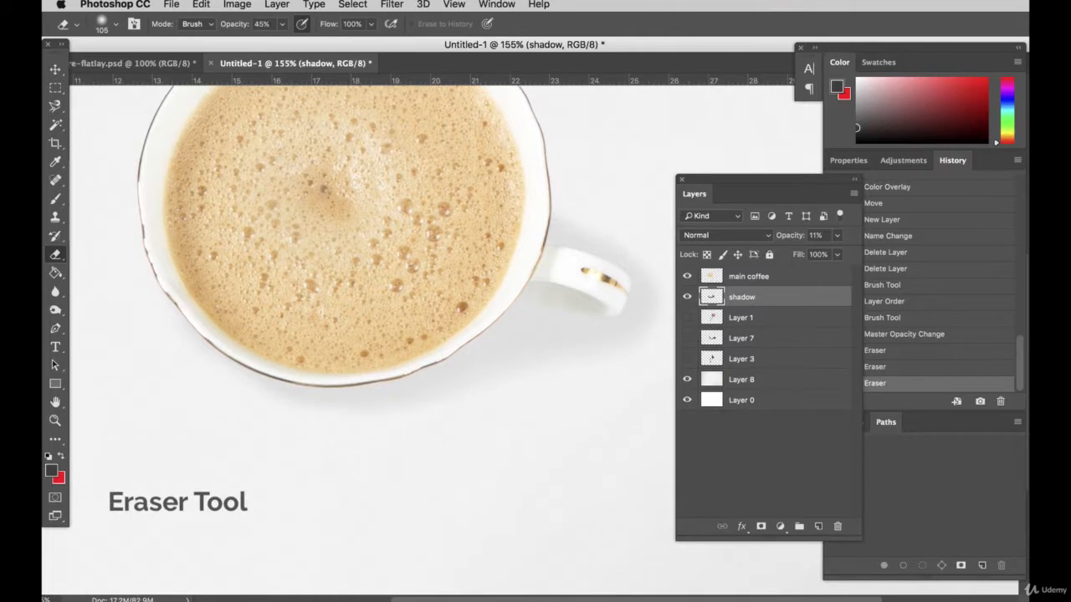
pyautogui.click(264, 25)
pyautogui.scroll(3, 538, 465)
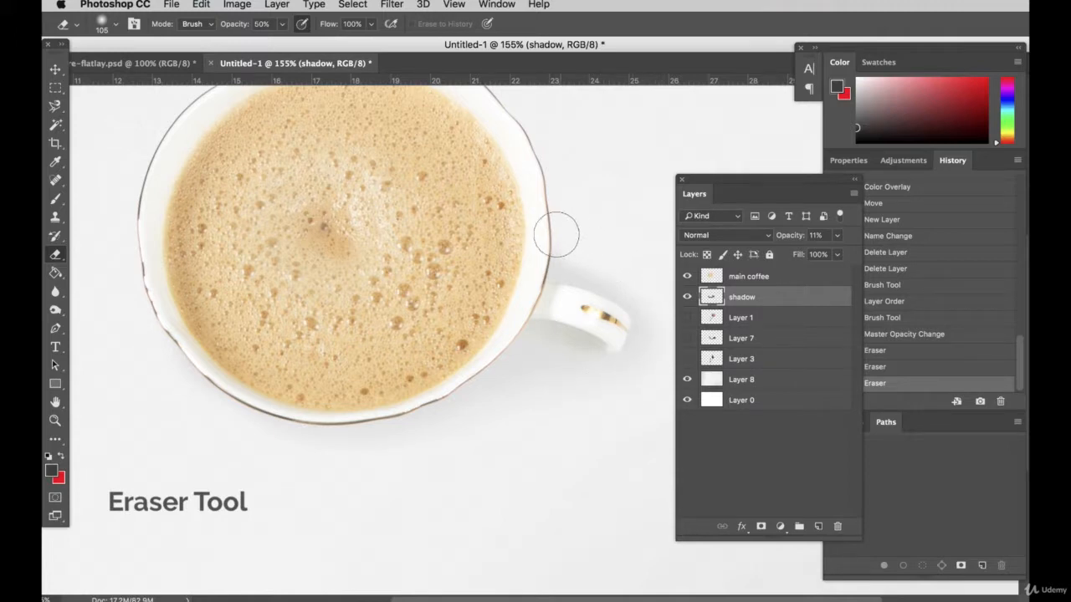
pyautogui.moveTo(556, 235)
pyautogui.mouseDown()
pyautogui.moveTo(631, 267)
pyautogui.moveTo(660, 354)
pyautogui.mouseUp()
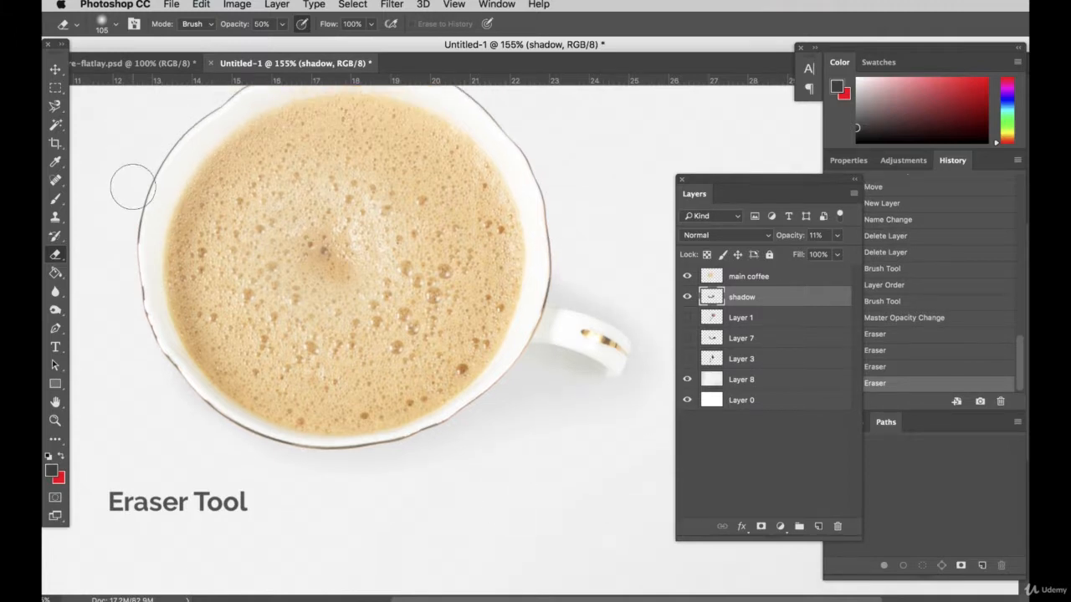
# On the main coffee layer, darken the underside of the cup handle with a 59 px Burn Tool set to Midtones
pyautogui.click(56, 69)
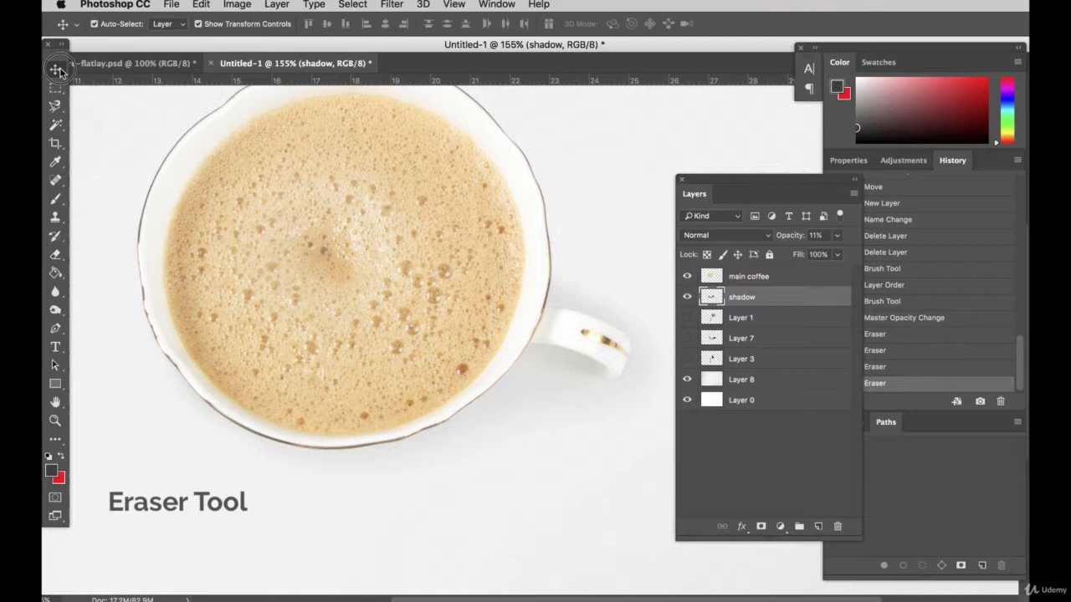
pyautogui.click(386, 219)
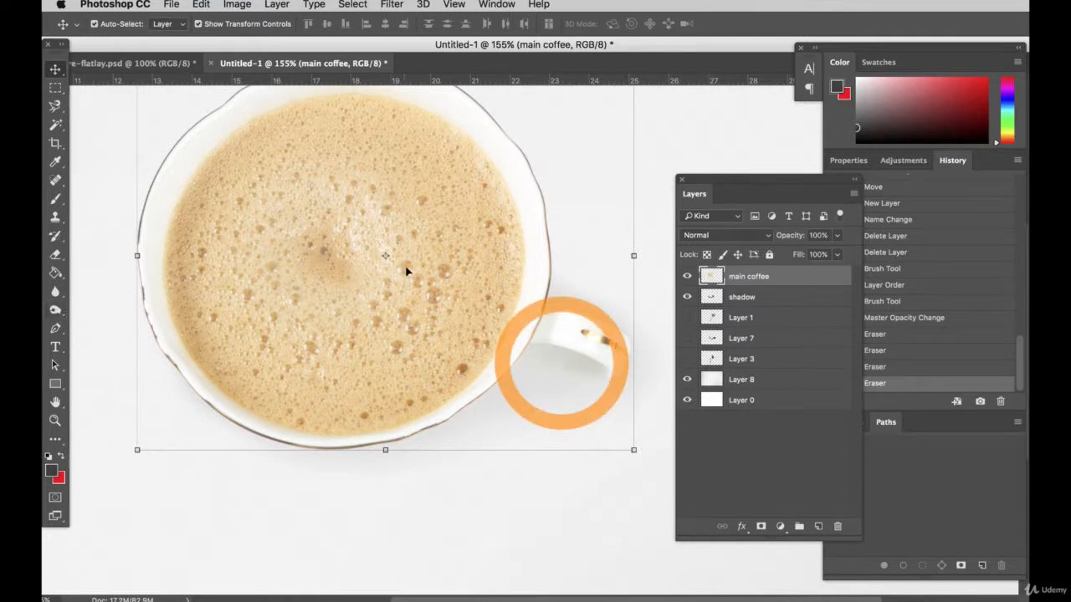
pyautogui.click(55, 310)
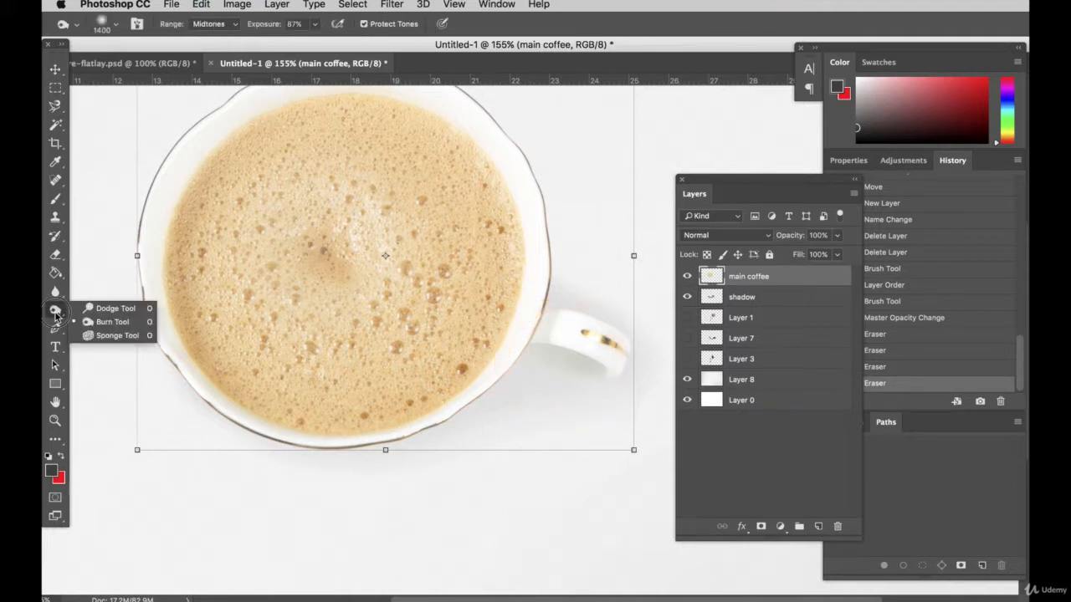
pyautogui.click(85, 316)
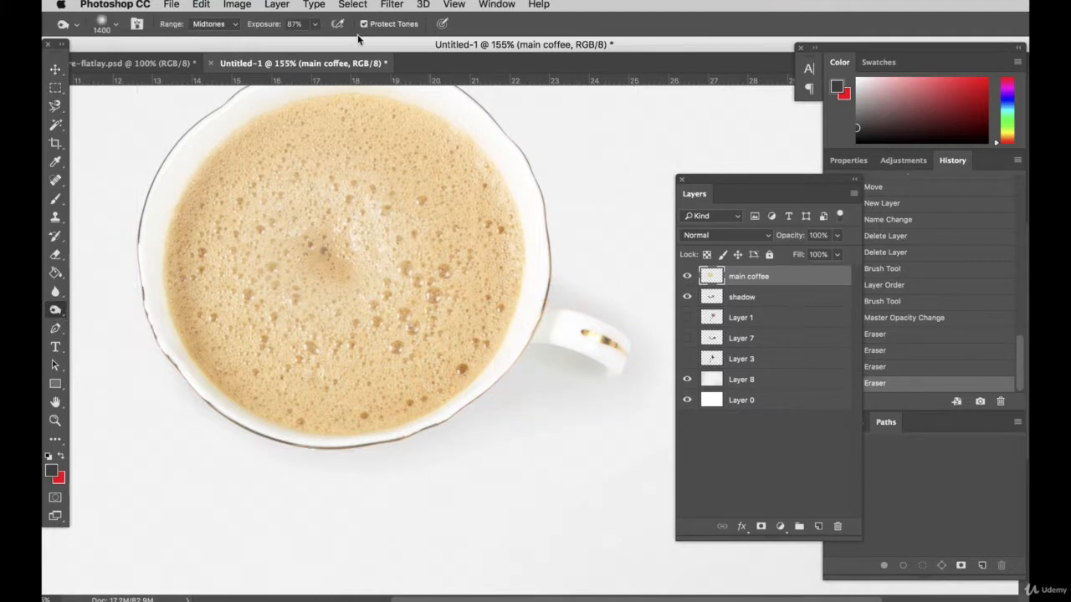
pyautogui.click(115, 28)
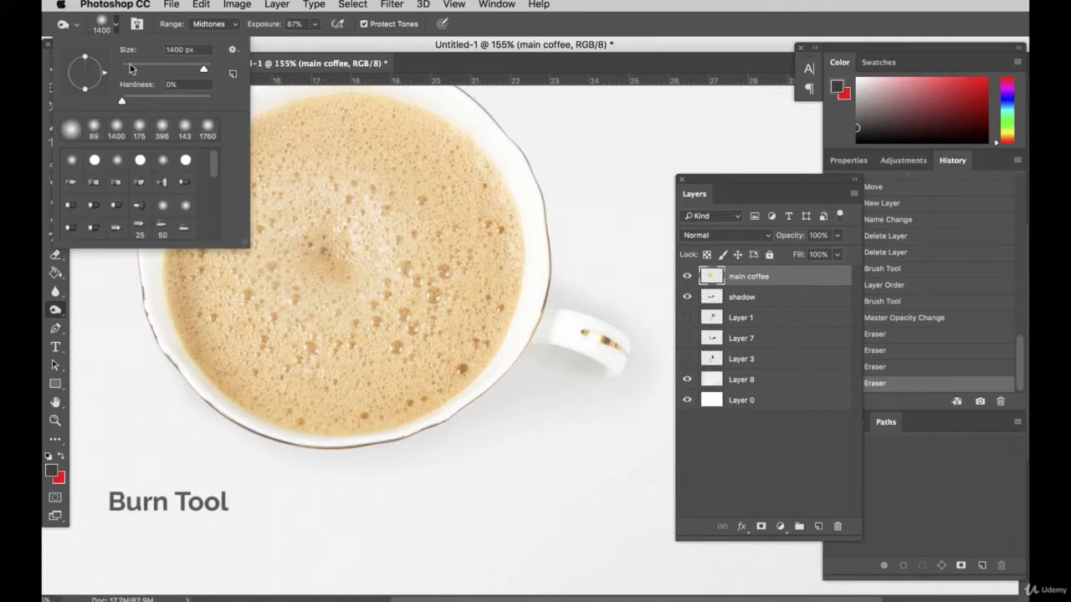
pyautogui.press('Return')
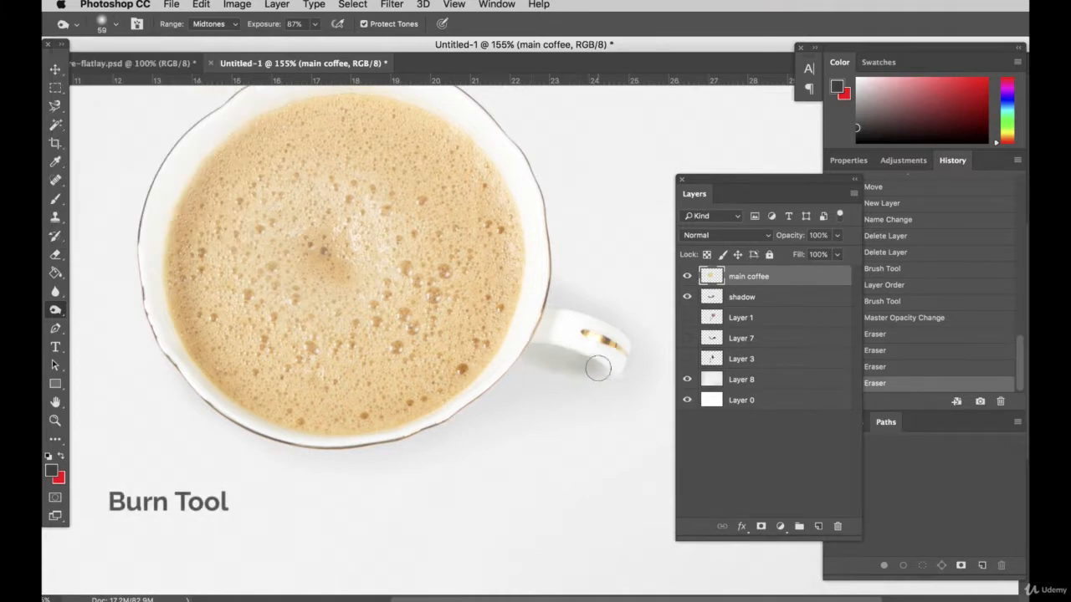
pyautogui.moveTo(517, 348); pyautogui.dragTo(557, 365)
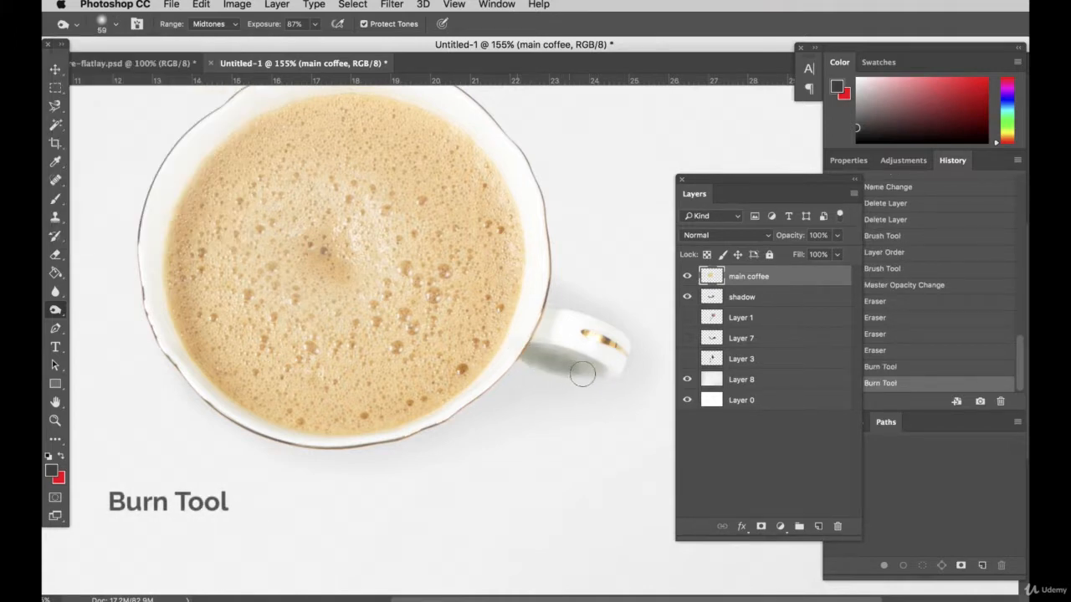
pyautogui.press('super+z')
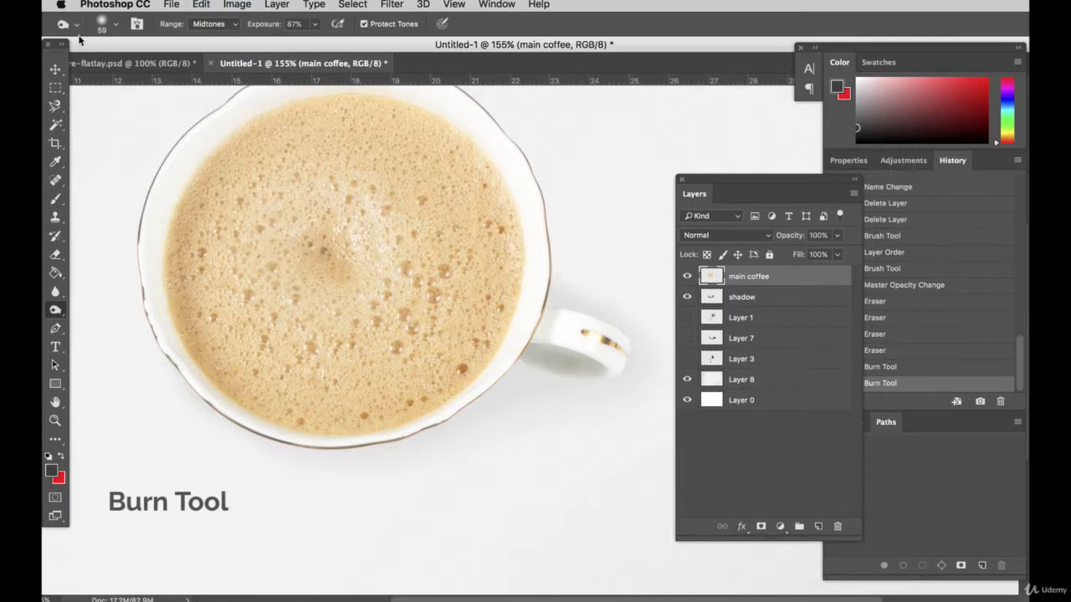
# Try burning the underside of the cup handle with the Burn Tool range set to Highlights
pyautogui.click(209, 23)
pyautogui.click(215, 39)
pyautogui.moveTo(515, 343)
pyautogui.mouseDown()
pyautogui.moveTo(594, 378)
pyautogui.moveTo(526, 378)
pyautogui.moveTo(527, 362)
pyautogui.moveTo(604, 388)
pyautogui.mouseUp()
pyautogui.press('super+z')
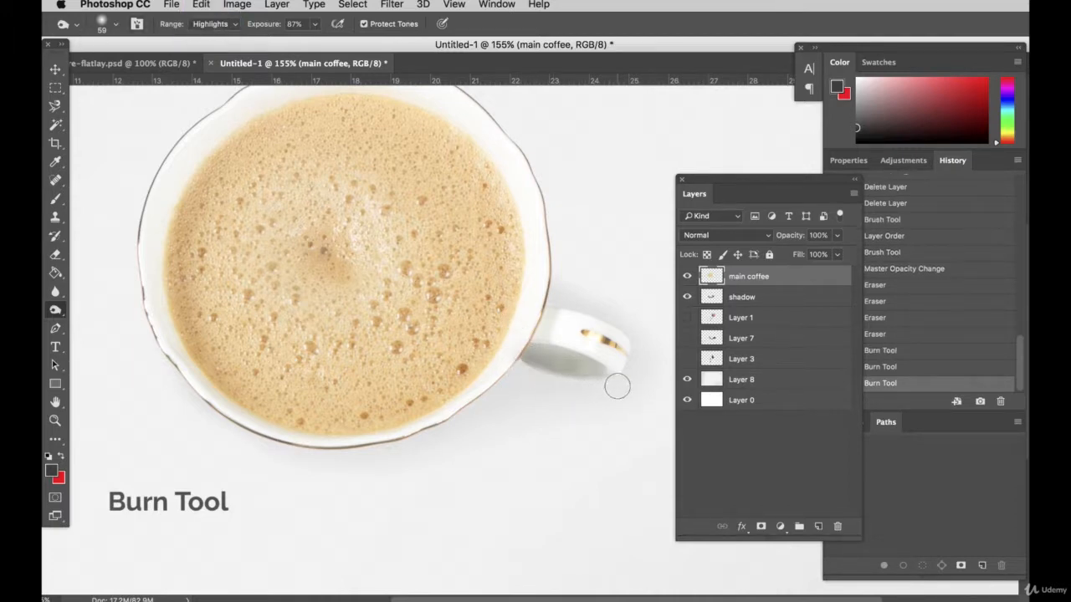
pyautogui.press('super+z')
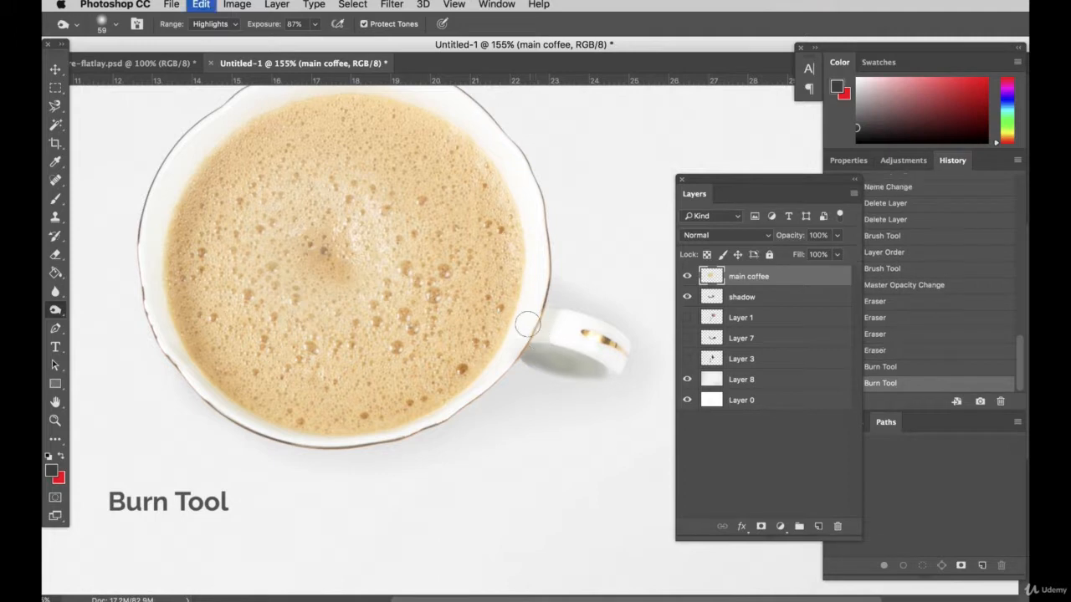
# Review the cup's handle shading and soft shadow within the whole composition at 50% and 100% zoom
pyautogui.click(55, 87)
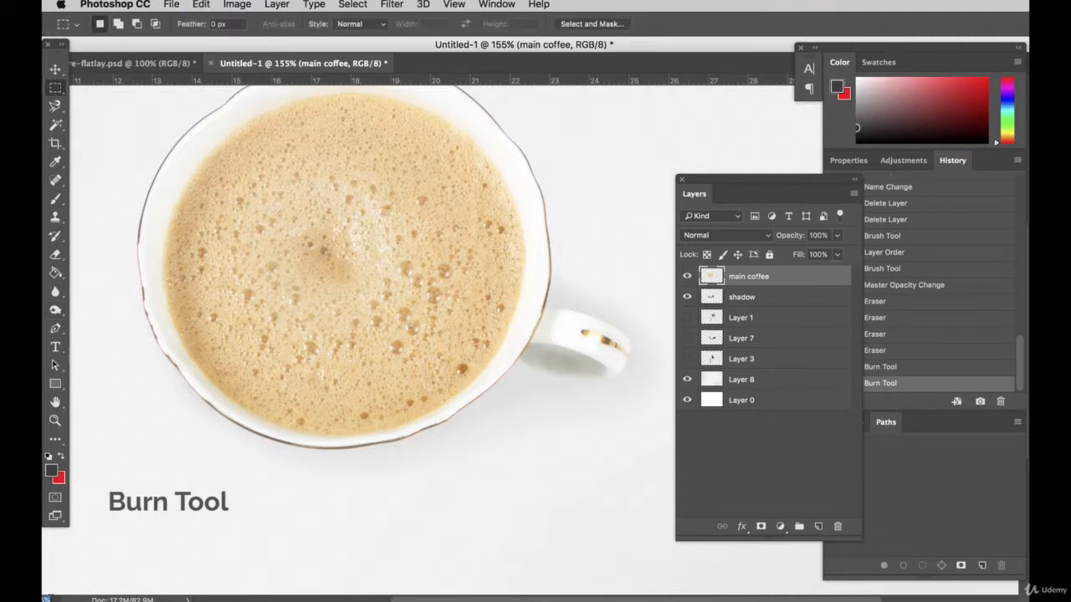
pyautogui.press('super+minus')
pyautogui.press('super+minus')
pyautogui.press('super+minus')
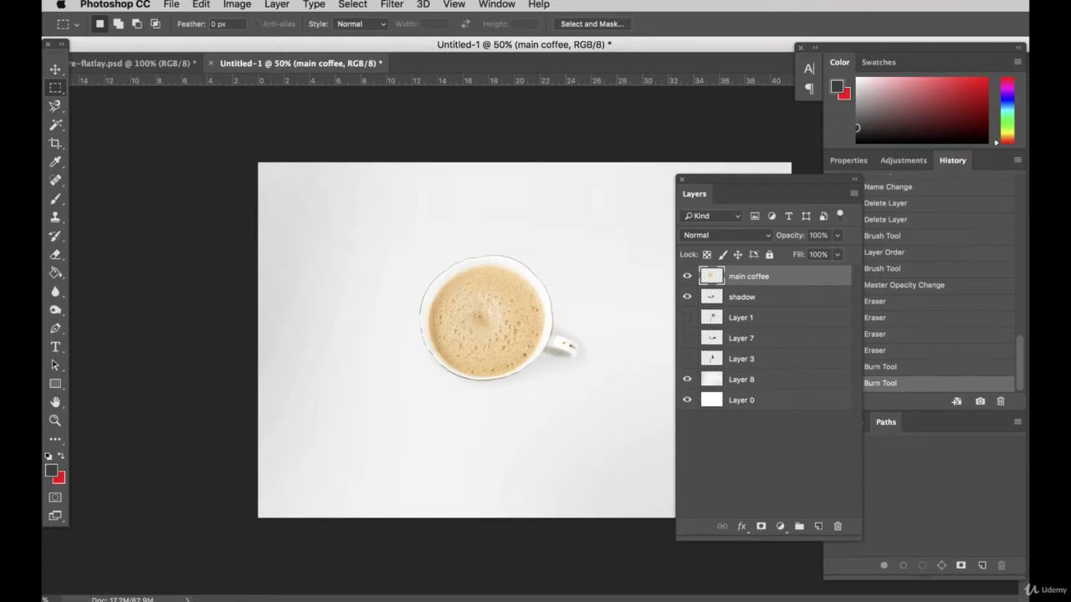
pyautogui.press('super+plus')
pyautogui.press('super+plus')
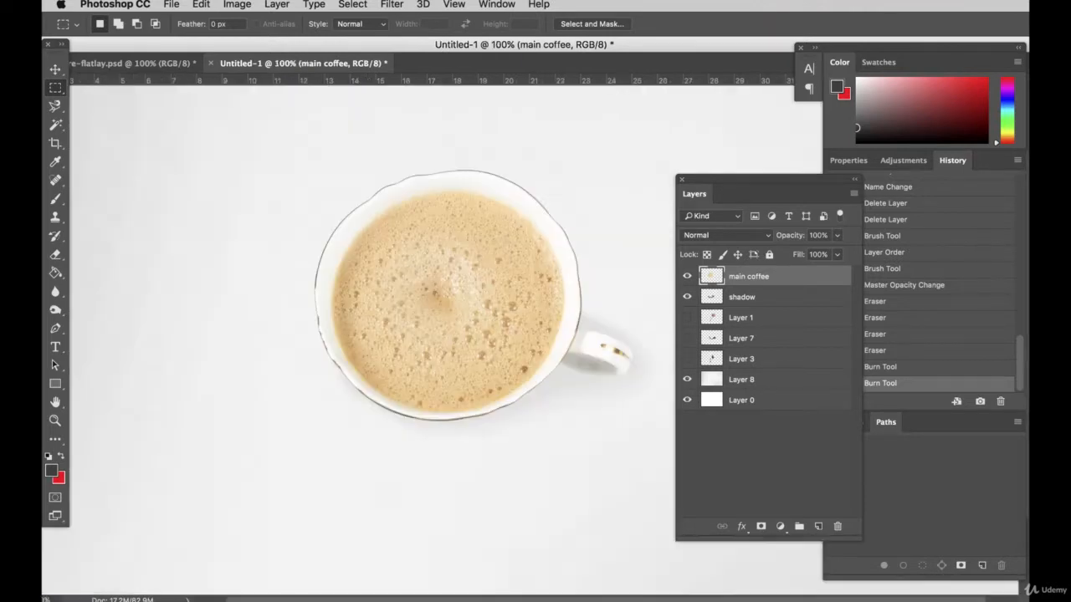
pyautogui.scroll(2, 511, 444)
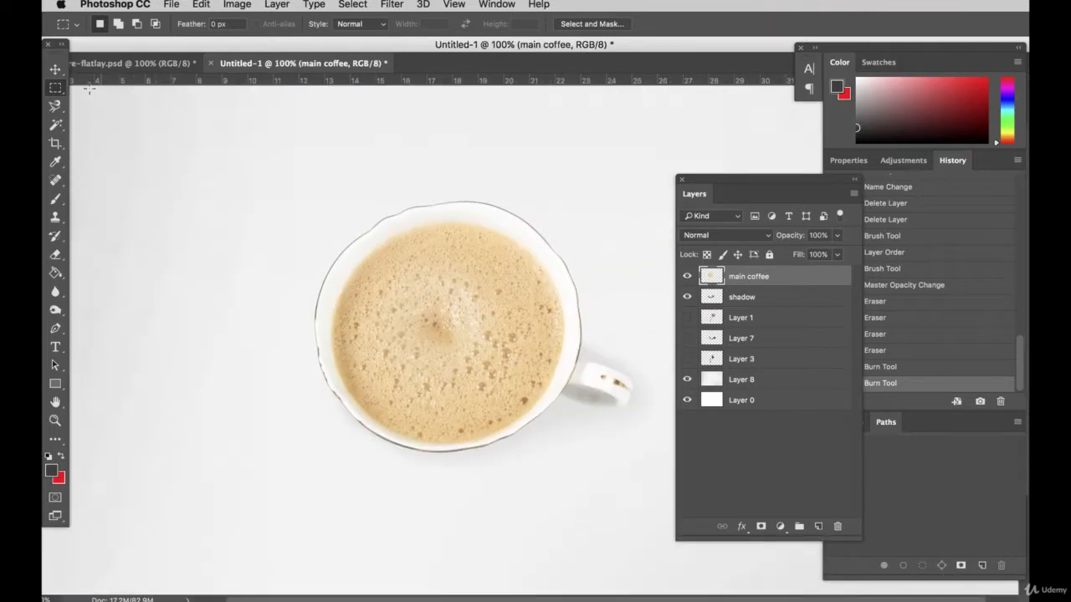
# On the shadow layer, brush more shadow around the cup handle with the 89 px soft Brush
pyautogui.click(55, 72)
pyautogui.click(606, 458)
pyautogui.moveTo(573, 420); pyautogui.dragTo(347, 159)
pyautogui.press('super+z')
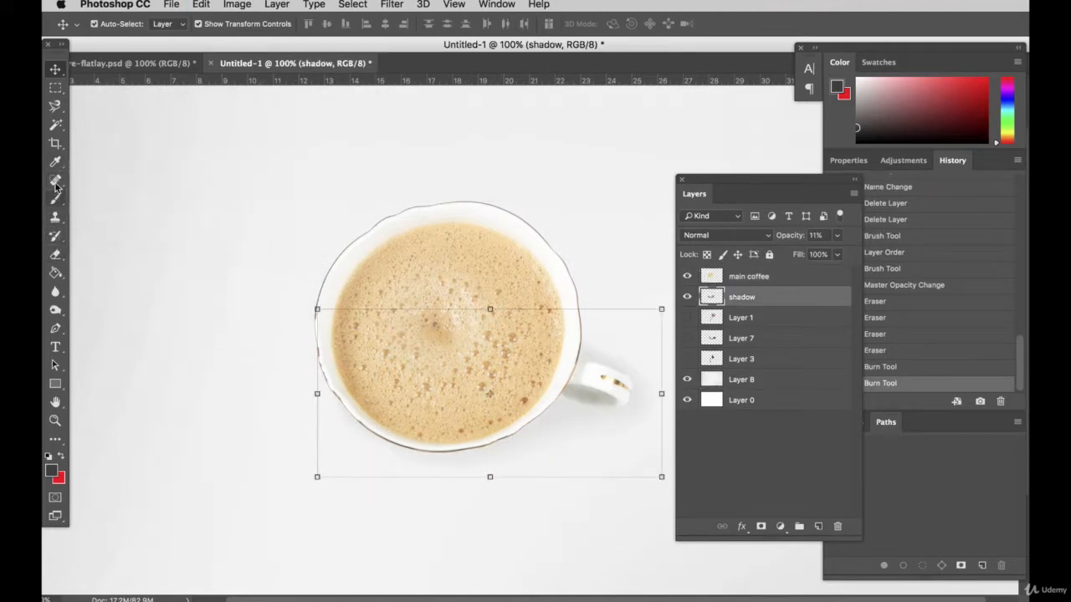
pyautogui.click(55, 254)
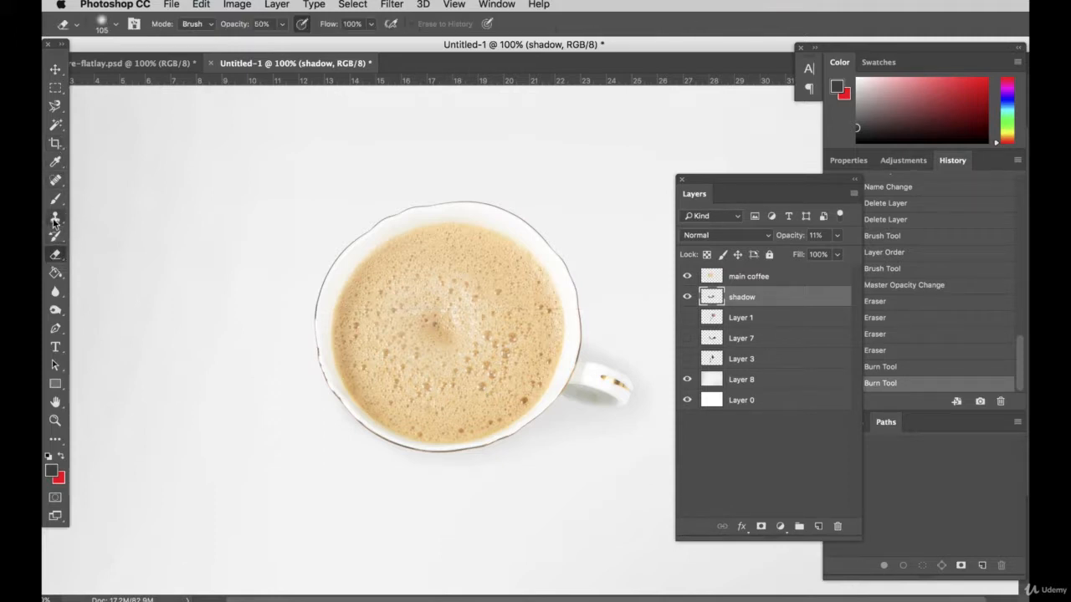
pyautogui.click(54, 239)
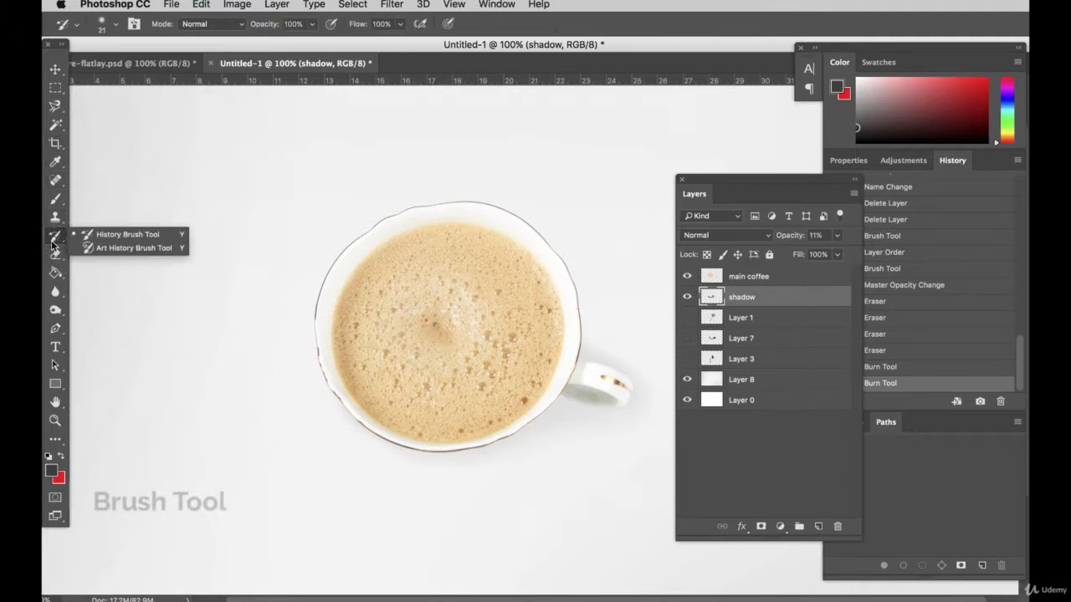
pyautogui.click(56, 198)
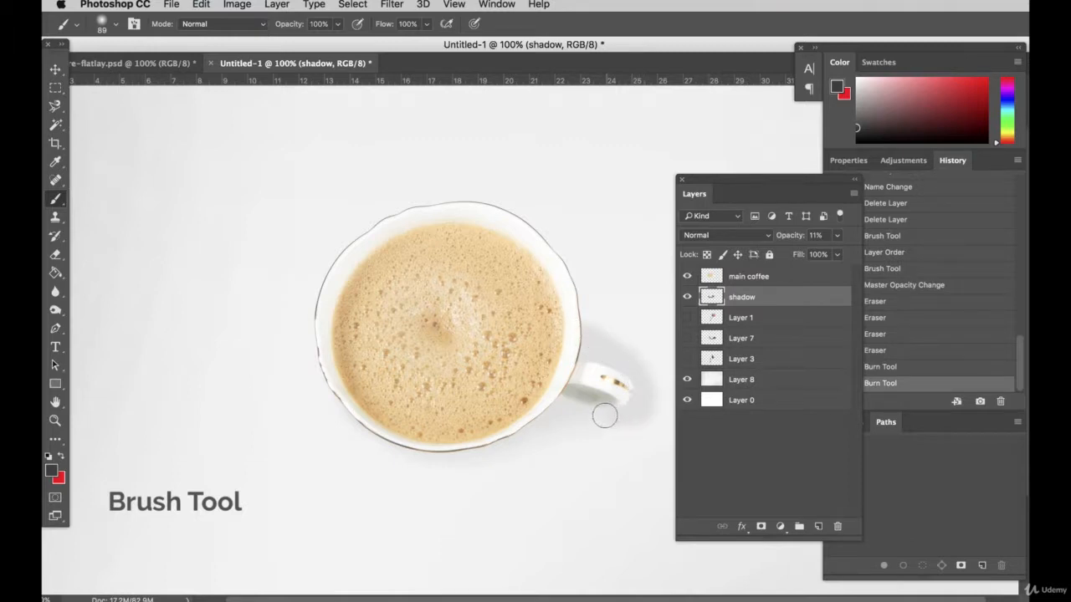
pyautogui.moveTo(605, 416); pyautogui.dragTo(549, 408)
# Erase the surplus shadow around the cup handle on the shadow layer with the 105 px Eraser at 100% opacity
pyautogui.click(55, 254)
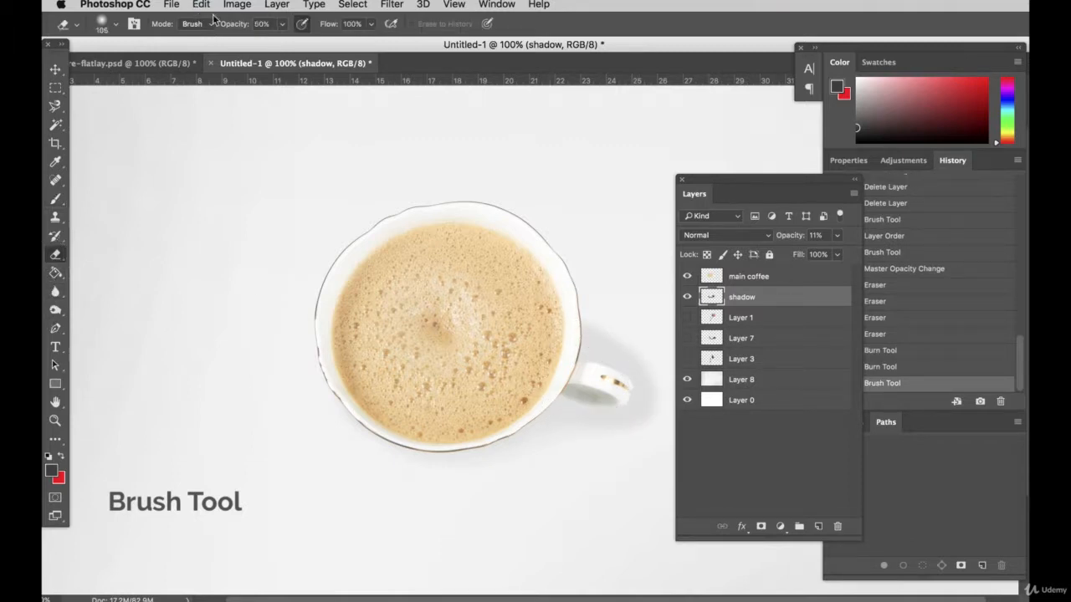
pyautogui.moveTo(281, 26); pyautogui.dragTo(324, 40)
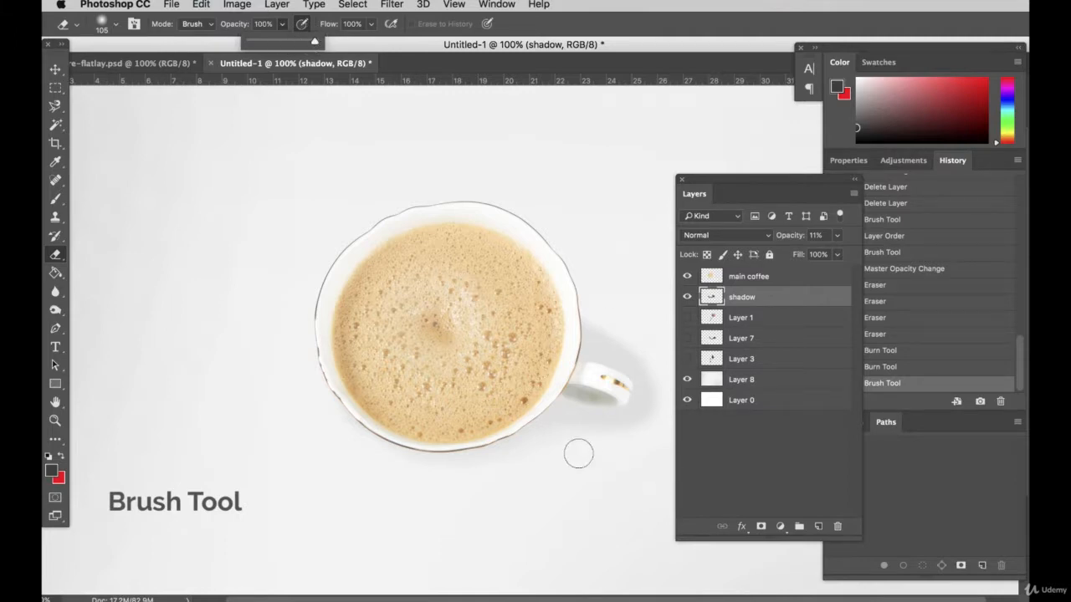
pyautogui.moveTo(578, 453)
pyautogui.mouseDown()
pyautogui.moveTo(629, 428)
pyautogui.moveTo(662, 377)
pyautogui.moveTo(588, 309)
pyautogui.moveTo(640, 346)
pyautogui.mouseUp()
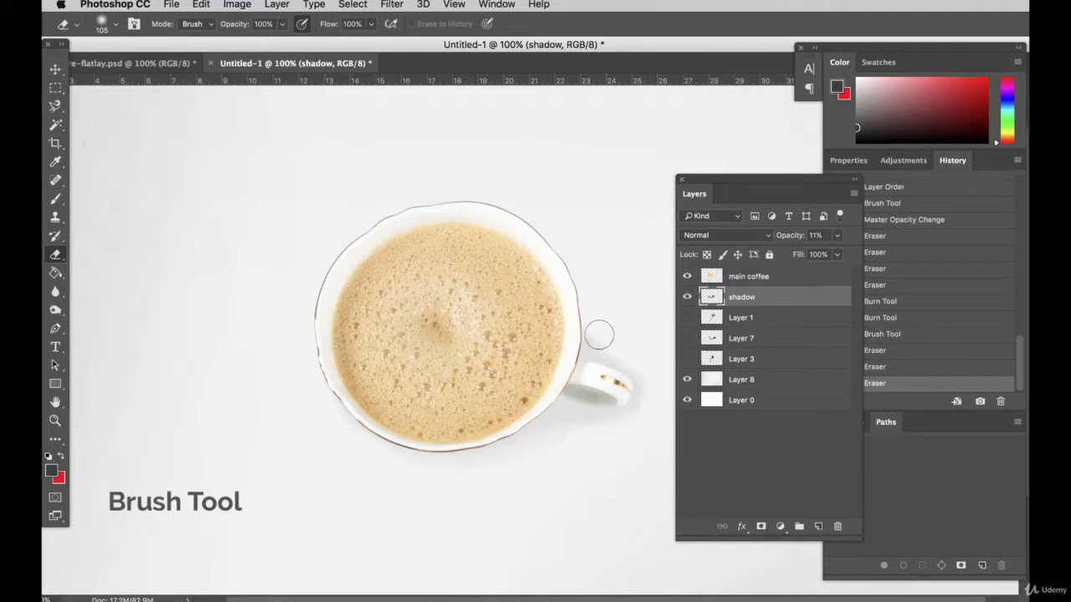
pyautogui.moveTo(574, 326)
pyautogui.mouseDown()
pyautogui.moveTo(591, 361)
pyautogui.moveTo(653, 378)
pyautogui.moveTo(662, 422)
pyautogui.mouseUp()
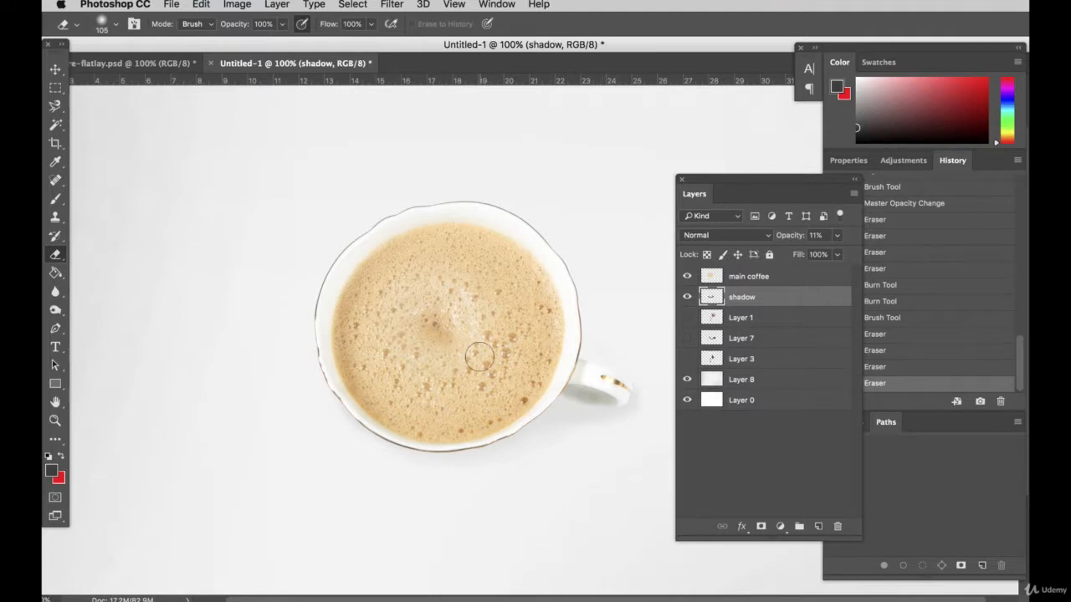
pyautogui.press('super+z')
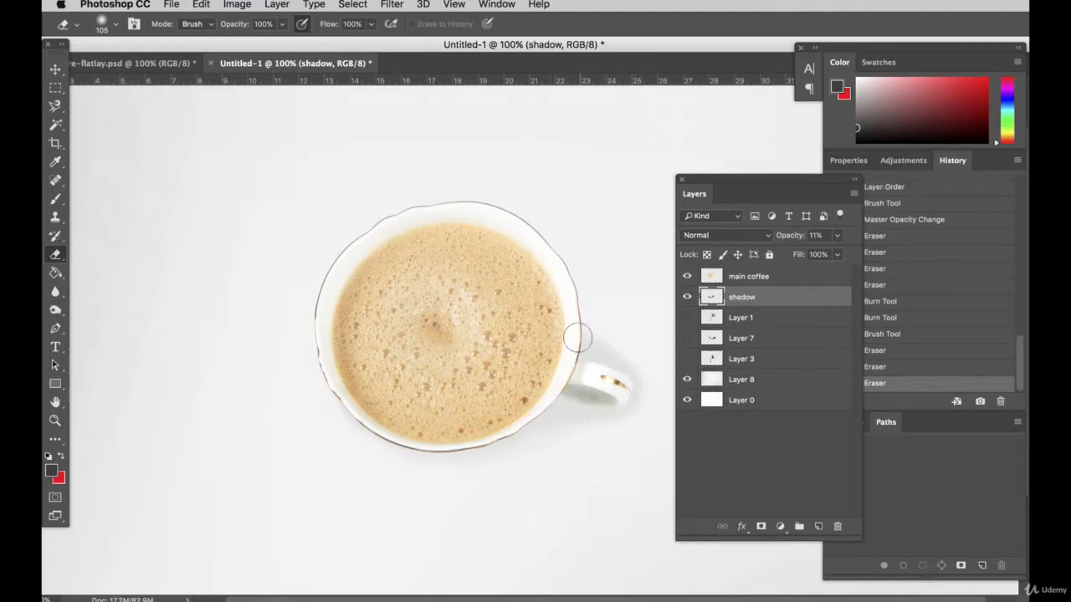
pyautogui.click(659, 382)
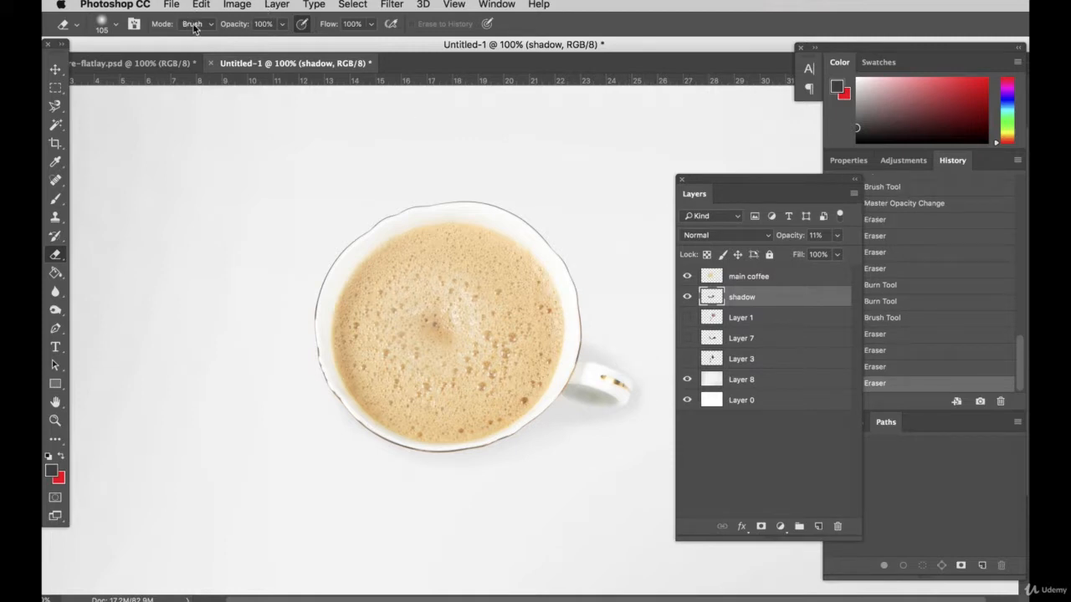
# Soften the remaining shadow above the cup handle with the Eraser at 53% opacity
pyautogui.click(280, 26)
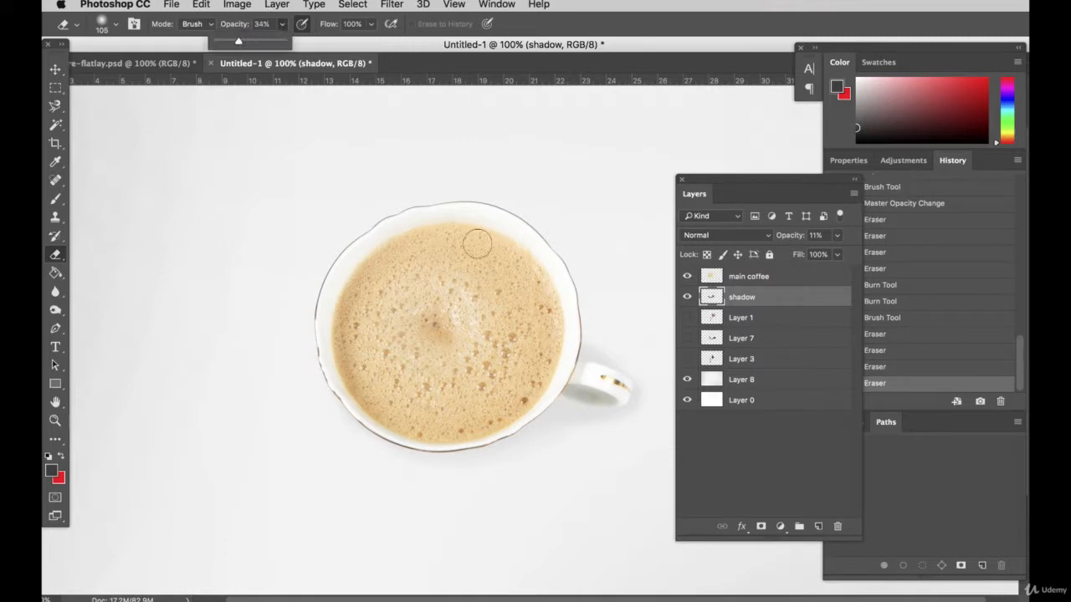
pyautogui.moveTo(249, 43); pyautogui.dragTo(263, 44)
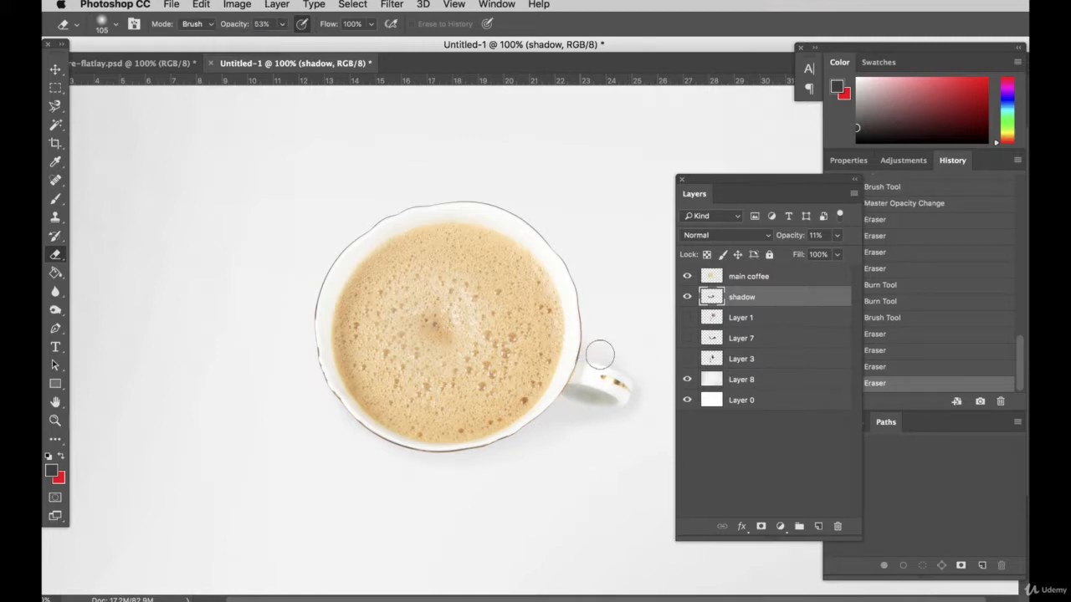
pyautogui.click(636, 368)
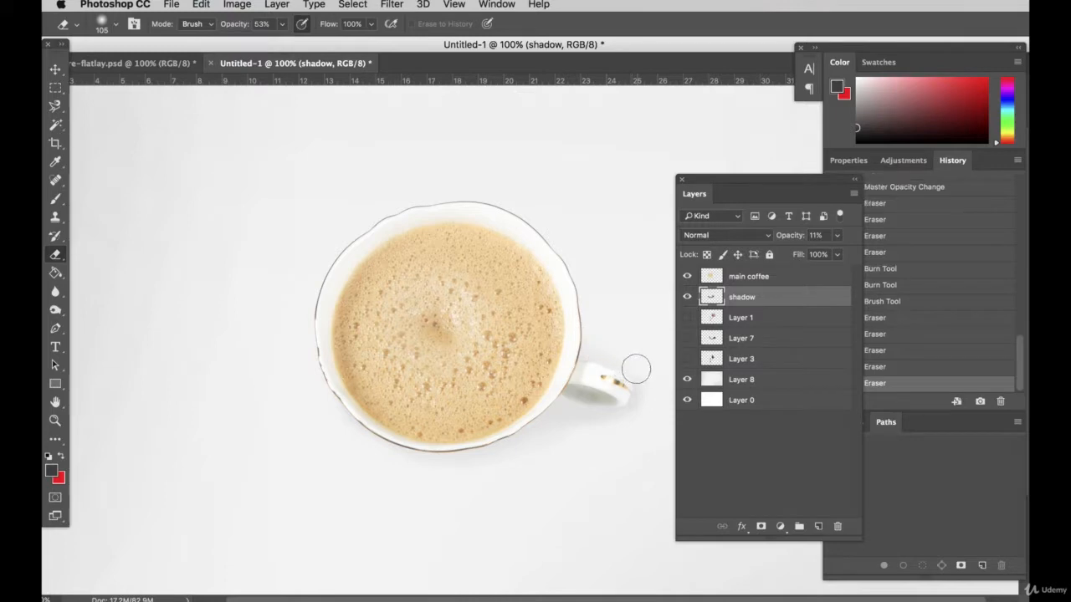
# Brush a broader shadow below the cup's lower edge and around the handle with the 89 px soft Brush
pyautogui.click(56, 87)
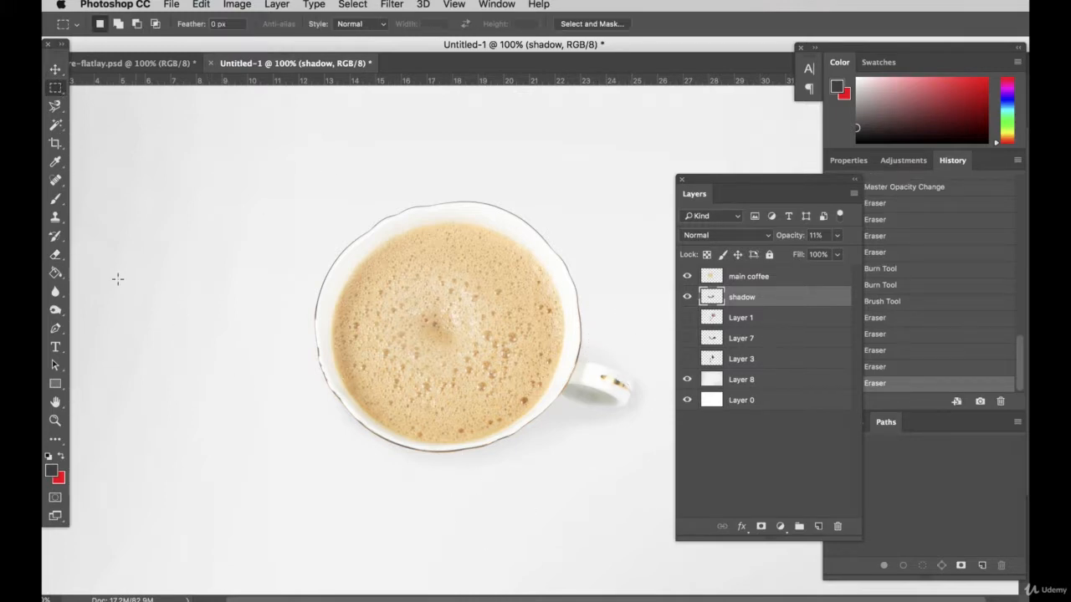
pyautogui.press('b')
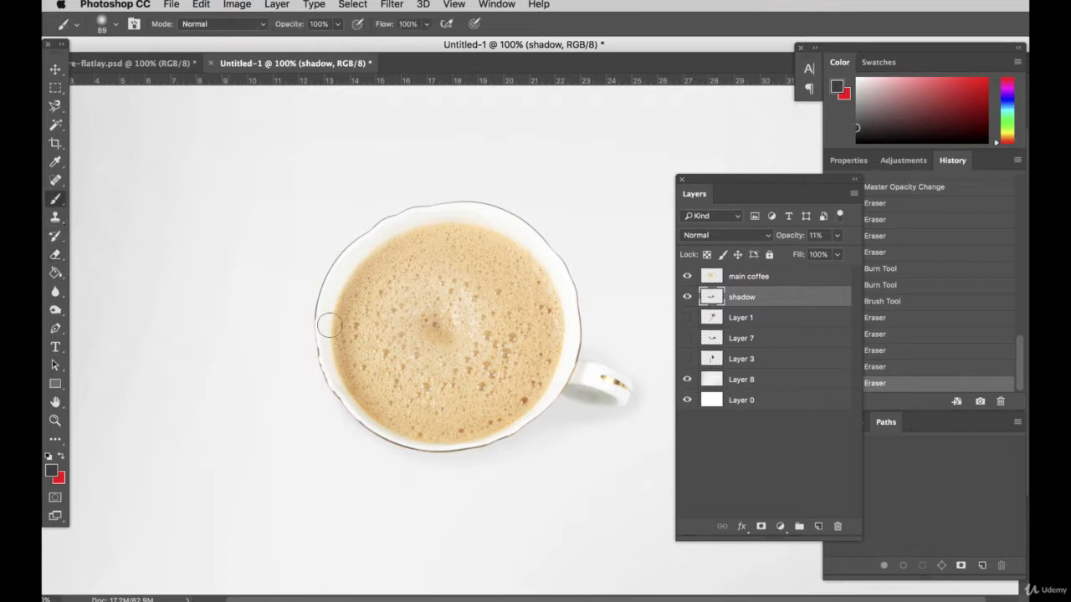
pyautogui.moveTo(569, 431)
pyautogui.mouseDown()
pyautogui.moveTo(496, 457)
pyautogui.moveTo(398, 443)
pyautogui.moveTo(552, 437)
pyautogui.moveTo(522, 435)
pyautogui.mouseUp()
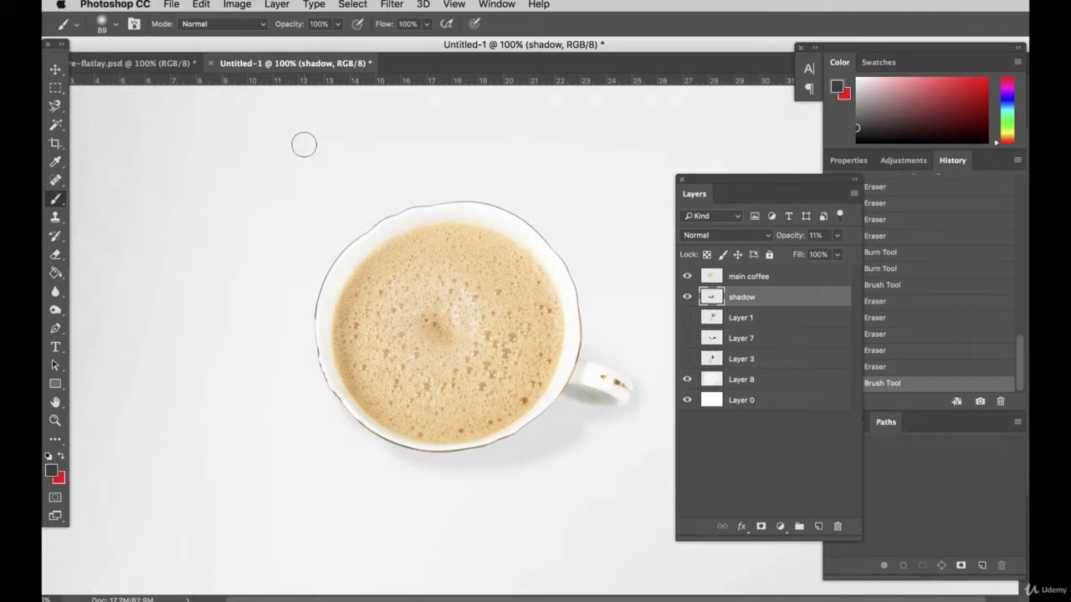
pyautogui.moveTo(425, 461)
pyautogui.mouseDown()
pyautogui.moveTo(555, 470)
pyautogui.moveTo(655, 429)
pyautogui.moveTo(654, 407)
pyautogui.moveTo(618, 394)
pyautogui.moveTo(562, 447)
pyautogui.mouseUp()
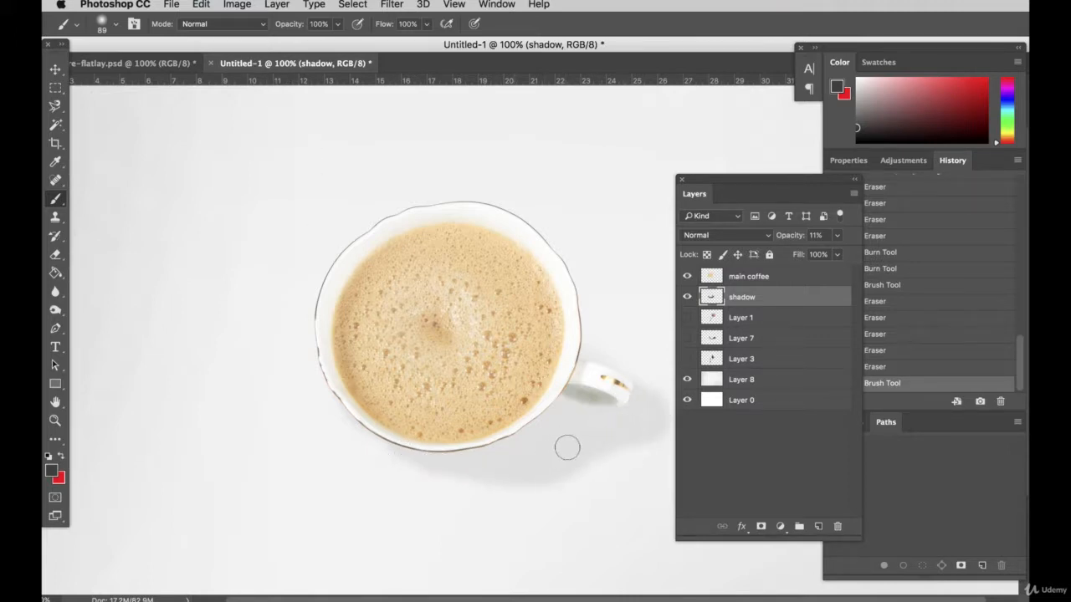
pyautogui.moveTo(594, 385)
pyautogui.mouseDown()
pyautogui.moveTo(611, 366)
pyautogui.moveTo(597, 421)
pyautogui.moveTo(641, 448)
pyautogui.moveTo(553, 474)
pyautogui.moveTo(504, 451)
pyautogui.mouseUp()
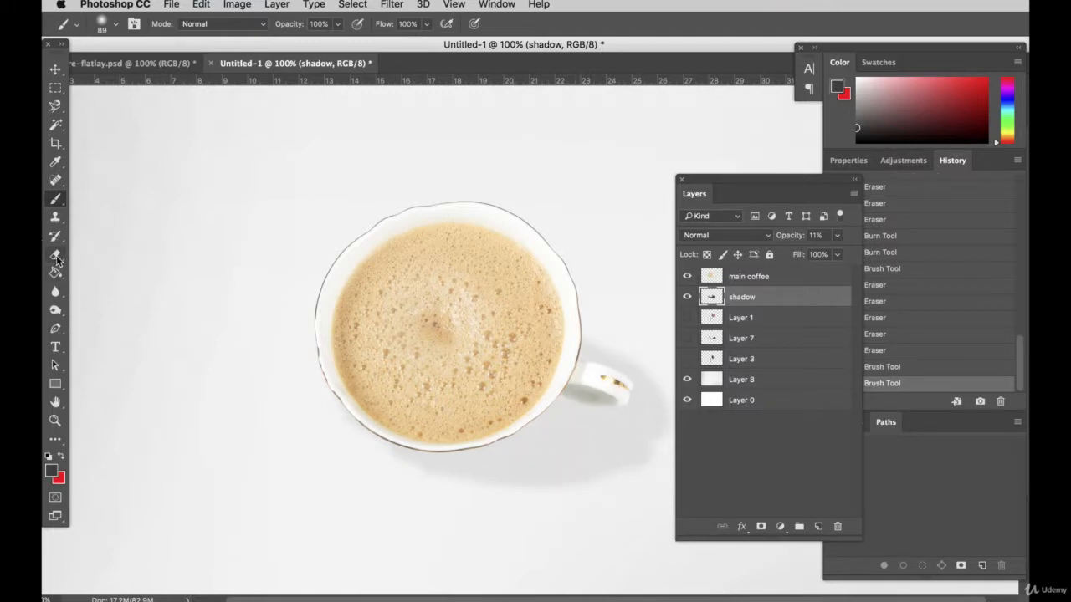
# Trim and soften the shadow's outer edge with the Eraser at 100% opacity, enlarging it from 105 to 194 px
pyautogui.click(56, 258)
pyautogui.click(283, 23)
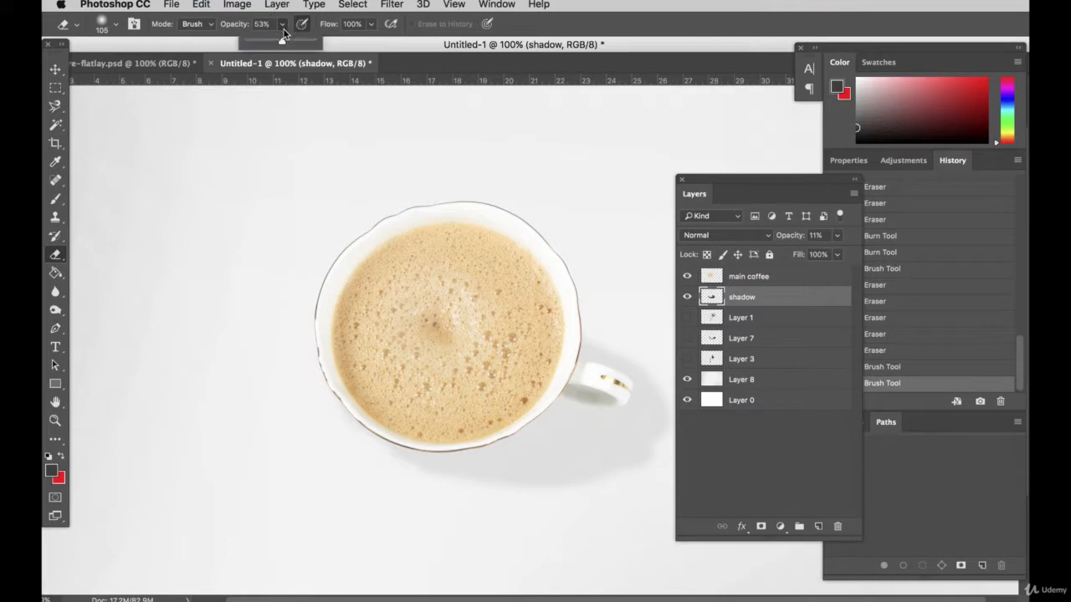
pyautogui.moveTo(281, 42); pyautogui.dragTo(315, 43)
pyautogui.moveTo(424, 475); pyautogui.dragTo(586, 486)
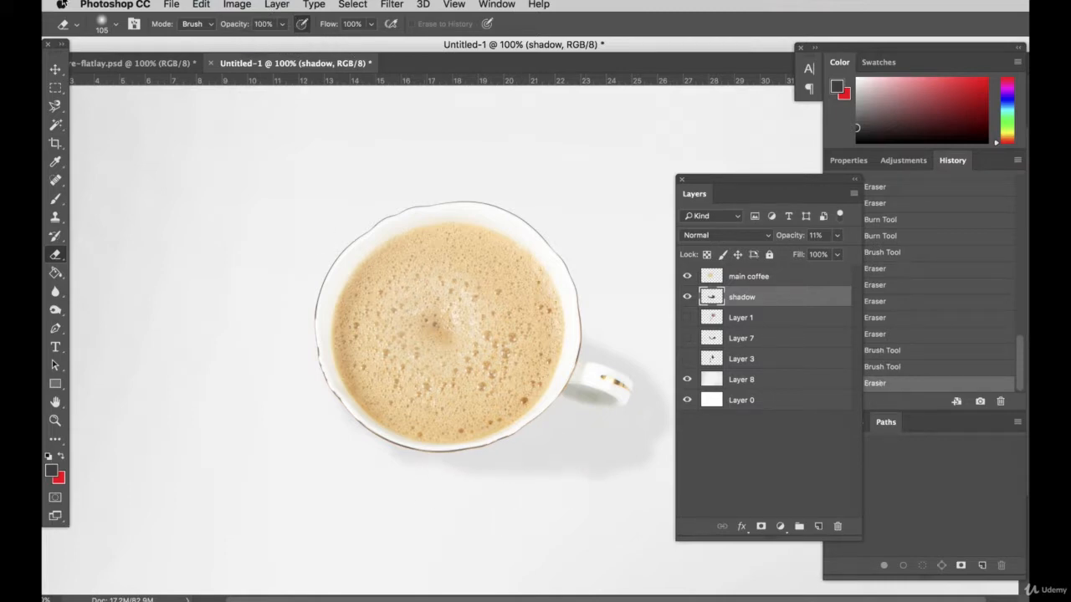
pyautogui.click(117, 25)
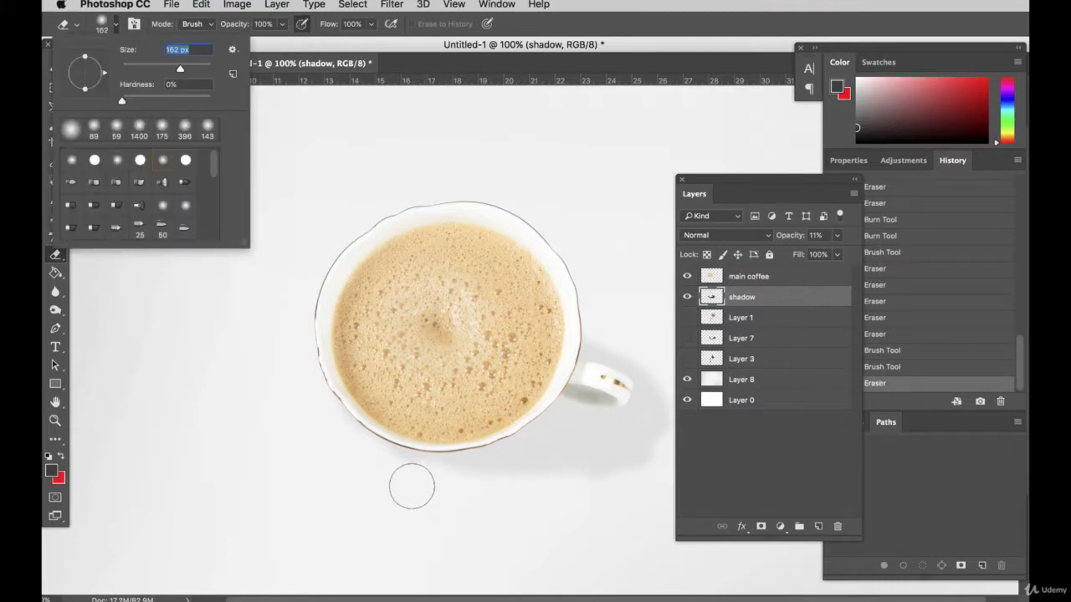
pyautogui.moveTo(395, 484)
pyautogui.mouseDown()
pyautogui.moveTo(507, 493)
pyautogui.moveTo(632, 466)
pyautogui.moveTo(669, 436)
pyautogui.moveTo(685, 391)
pyautogui.moveTo(656, 442)
pyautogui.moveTo(575, 482)
pyautogui.moveTo(490, 496)
pyautogui.moveTo(381, 461)
pyautogui.moveTo(323, 409)
pyautogui.mouseUp()
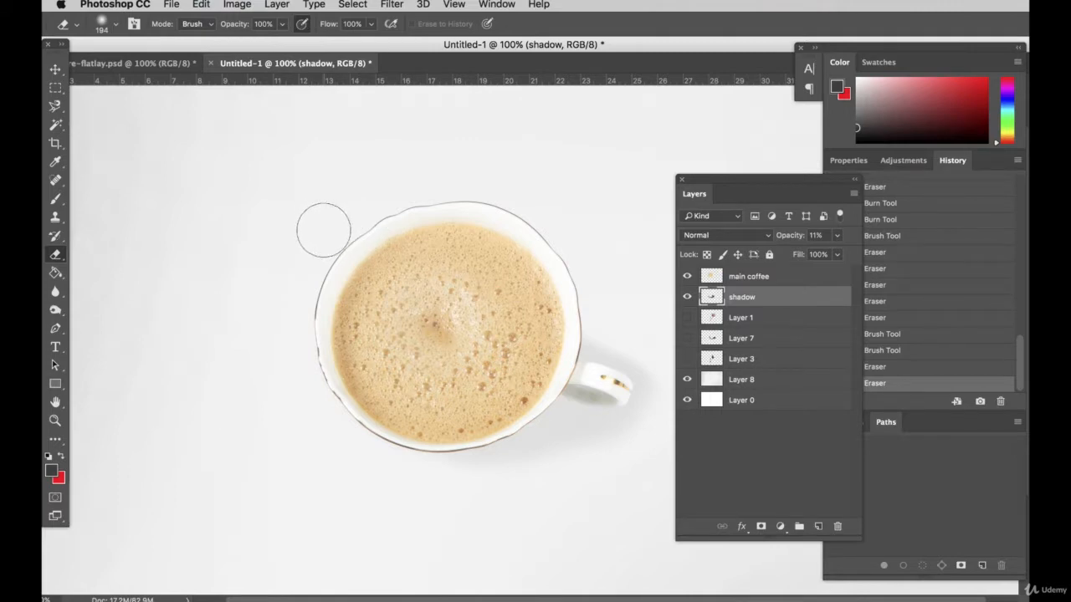
# Hide the shadow layer and add a new empty layer directly above it for an alternative shadow
pyautogui.click(686, 298)
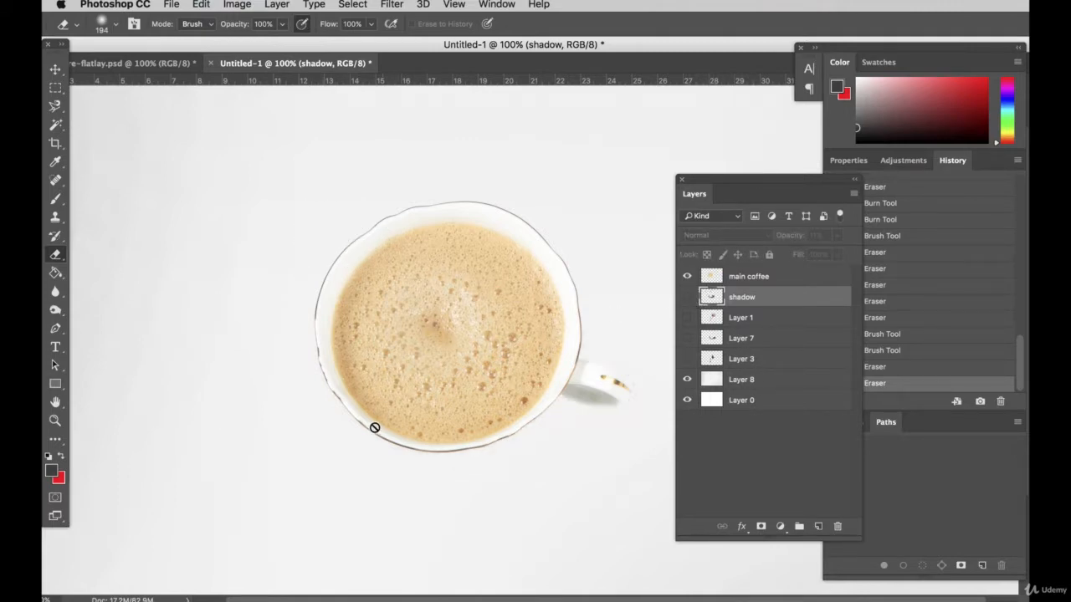
pyautogui.scroll(2, 373, 429)
pyautogui.scroll(-1, 227, 358)
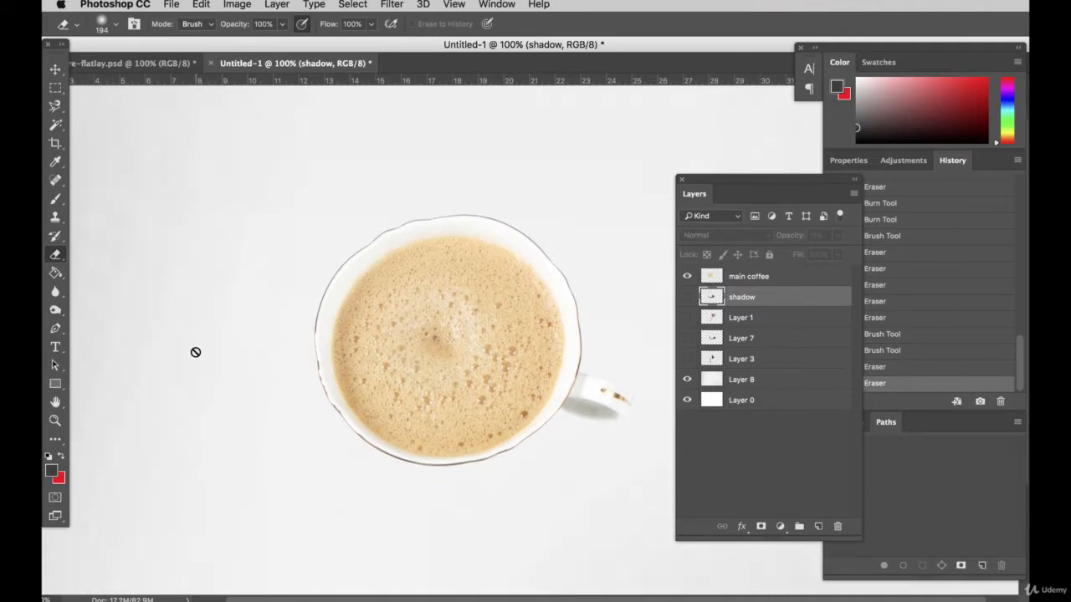
pyautogui.click(54, 200)
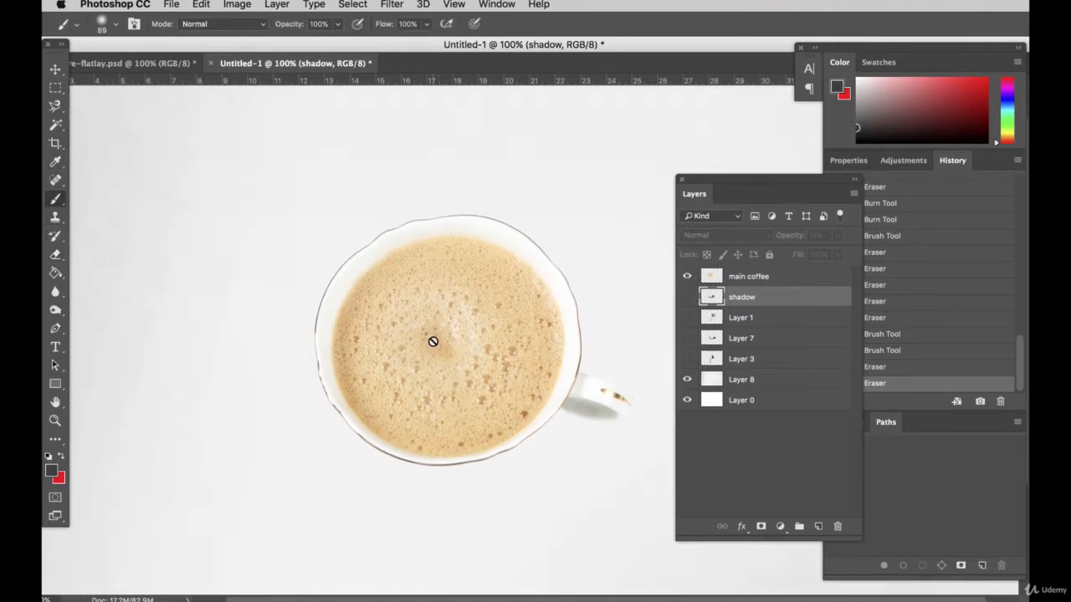
pyautogui.click(818, 526)
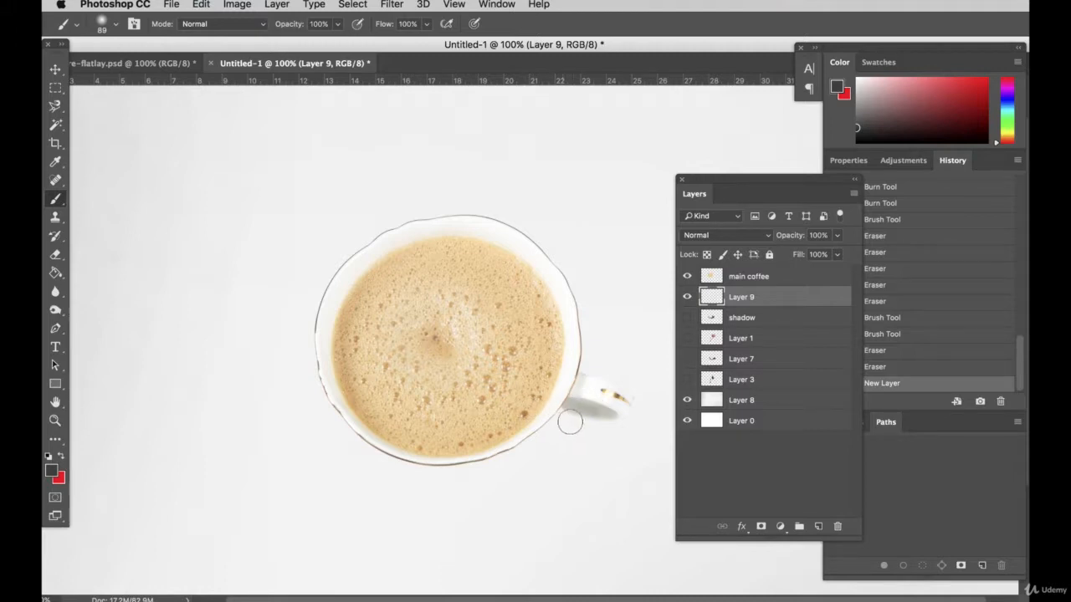
# Paint a large dark shadow beneath and to the lower left of the cup, enlarging the soft Brush from 89 to 159 px
pyautogui.moveTo(580, 418)
pyautogui.mouseDown()
pyautogui.moveTo(435, 462)
pyautogui.moveTo(358, 448)
pyautogui.moveTo(298, 332)
pyautogui.moveTo(329, 469)
pyautogui.moveTo(490, 472)
pyautogui.moveTo(303, 393)
pyautogui.moveTo(393, 497)
pyautogui.mouseUp()
pyautogui.moveTo(293, 452)
pyautogui.mouseDown()
pyautogui.moveTo(343, 276)
pyautogui.moveTo(297, 331)
pyautogui.moveTo(306, 490)
pyautogui.moveTo(470, 485)
pyautogui.moveTo(298, 504)
pyautogui.moveTo(272, 350)
pyautogui.moveTo(359, 519)
pyautogui.moveTo(269, 383)
pyautogui.mouseUp()
pyautogui.click(115, 24)
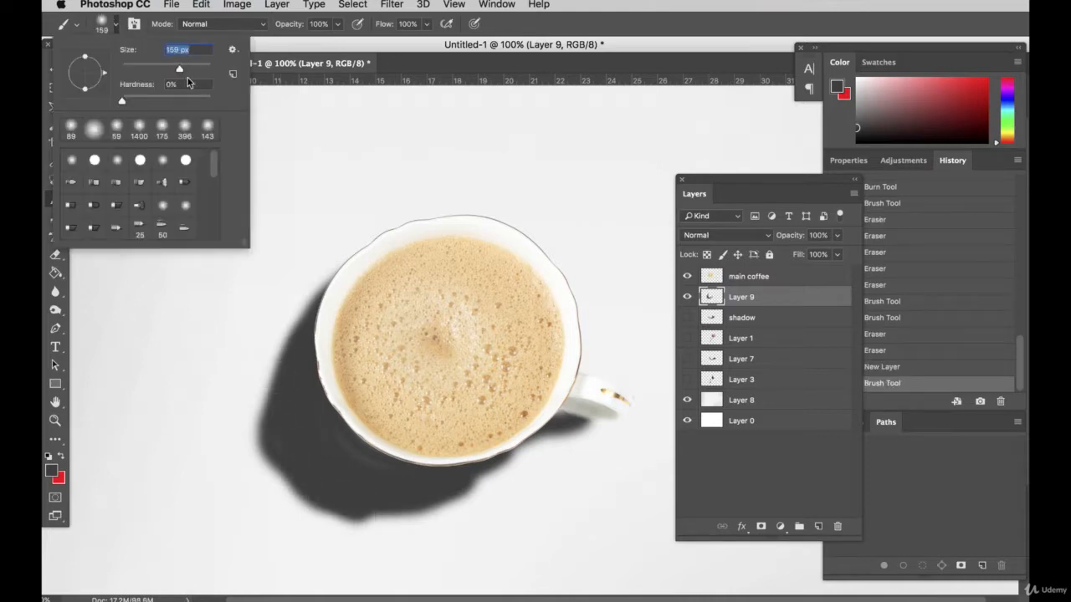
pyautogui.moveTo(353, 496)
pyautogui.mouseDown()
pyautogui.moveTo(351, 450)
pyautogui.moveTo(355, 492)
pyautogui.moveTo(302, 475)
pyautogui.moveTo(286, 444)
pyautogui.moveTo(301, 353)
pyautogui.moveTo(279, 425)
pyautogui.moveTo(293, 458)
pyautogui.moveTo(315, 484)
pyautogui.moveTo(391, 497)
pyautogui.mouseUp()
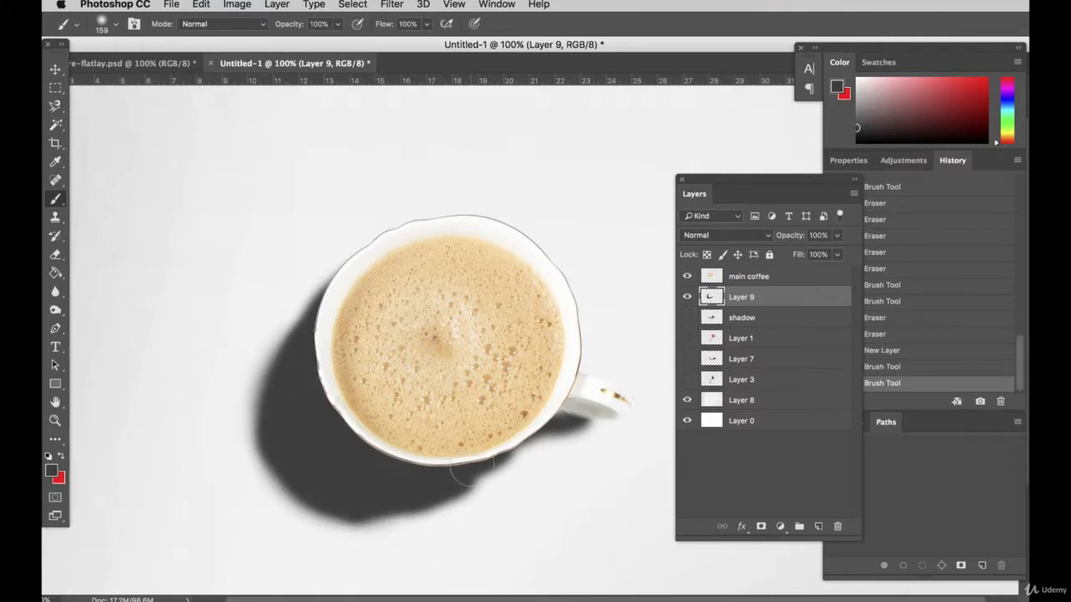
pyautogui.moveTo(500, 442)
pyautogui.mouseDown()
pyautogui.moveTo(489, 481)
pyautogui.moveTo(435, 527)
pyautogui.moveTo(343, 535)
pyautogui.moveTo(271, 477)
pyautogui.moveTo(280, 352)
pyautogui.moveTo(263, 426)
pyautogui.moveTo(293, 518)
pyautogui.moveTo(440, 532)
pyautogui.moveTo(506, 422)
pyautogui.moveTo(502, 398)
pyautogui.mouseUp()
# Erase the dark shadow beside the handle with the 194 px Eraser and repaint it lower with the 159 px Brush
pyautogui.click(56, 254)
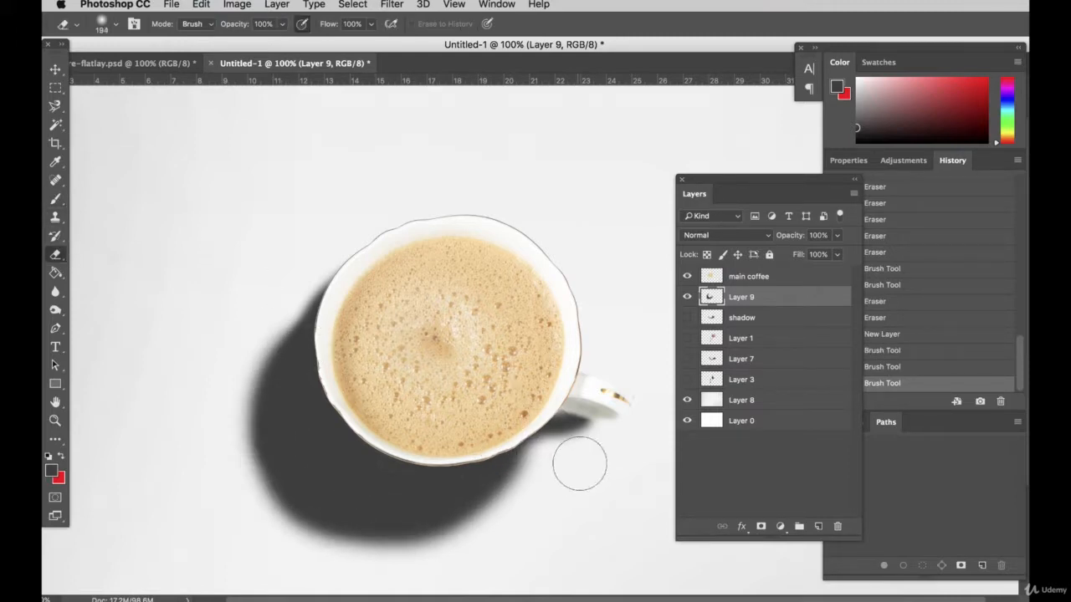
pyautogui.moveTo(579, 463)
pyautogui.mouseDown()
pyautogui.moveTo(572, 423)
pyautogui.moveTo(593, 433)
pyautogui.moveTo(584, 450)
pyautogui.moveTo(557, 427)
pyautogui.mouseUp()
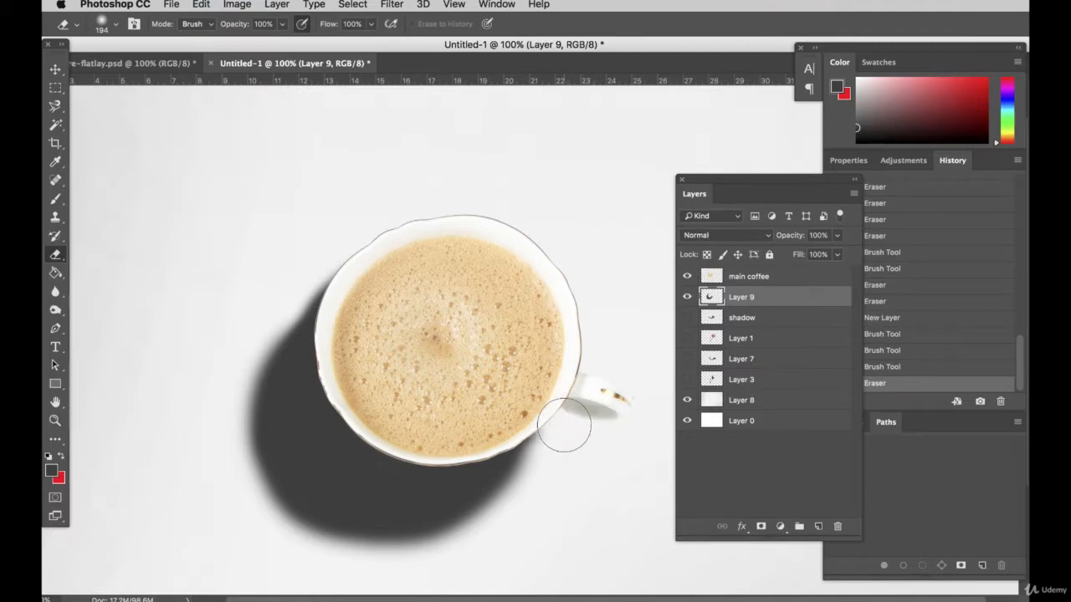
pyautogui.click(55, 199)
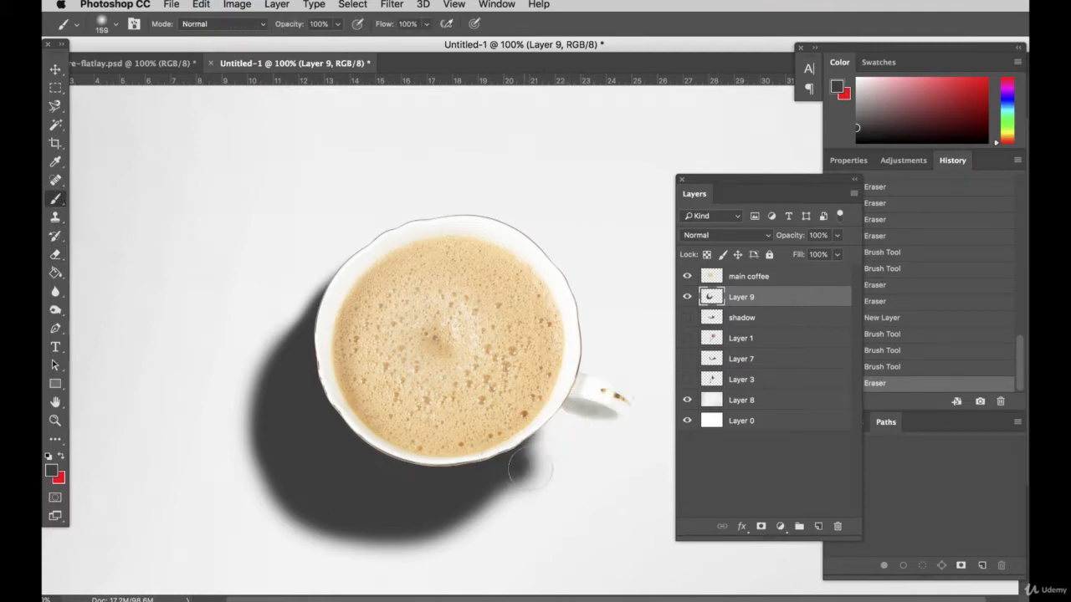
pyautogui.moveTo(530, 468)
pyautogui.mouseDown()
pyautogui.moveTo(547, 472)
pyautogui.moveTo(554, 460)
pyautogui.moveTo(542, 443)
pyautogui.mouseUp()
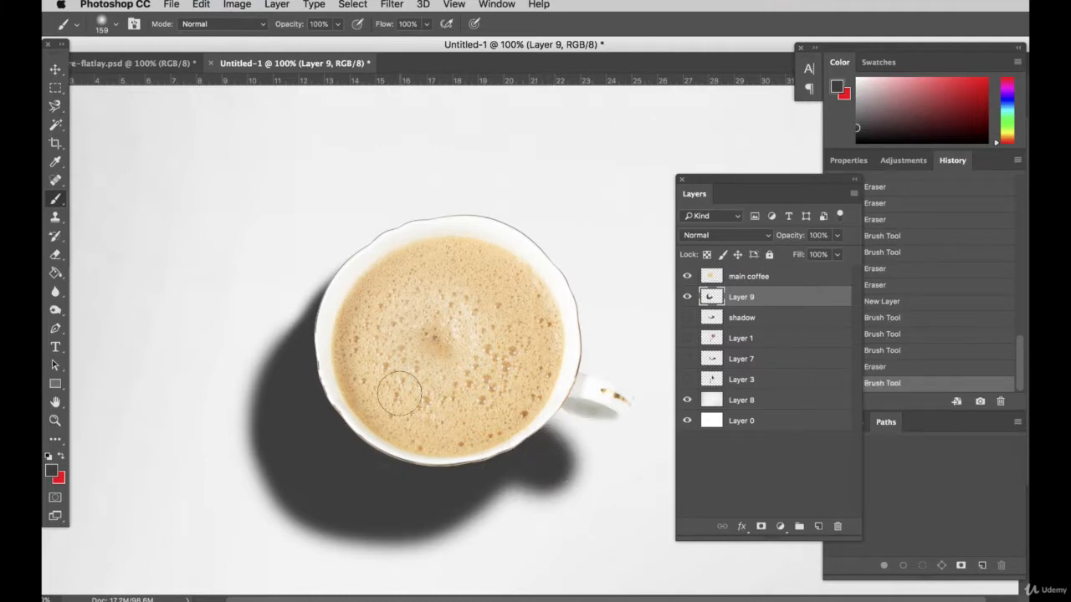
# Lower the opacity of the newly painted shadow layer to about 9%
pyautogui.click(53, 70)
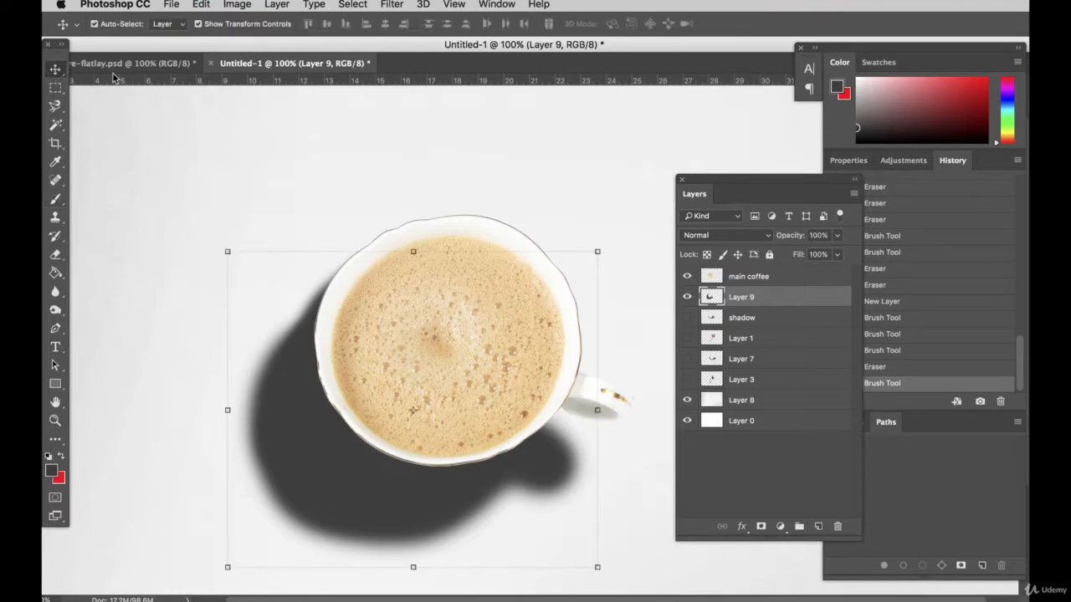
pyautogui.click(839, 237)
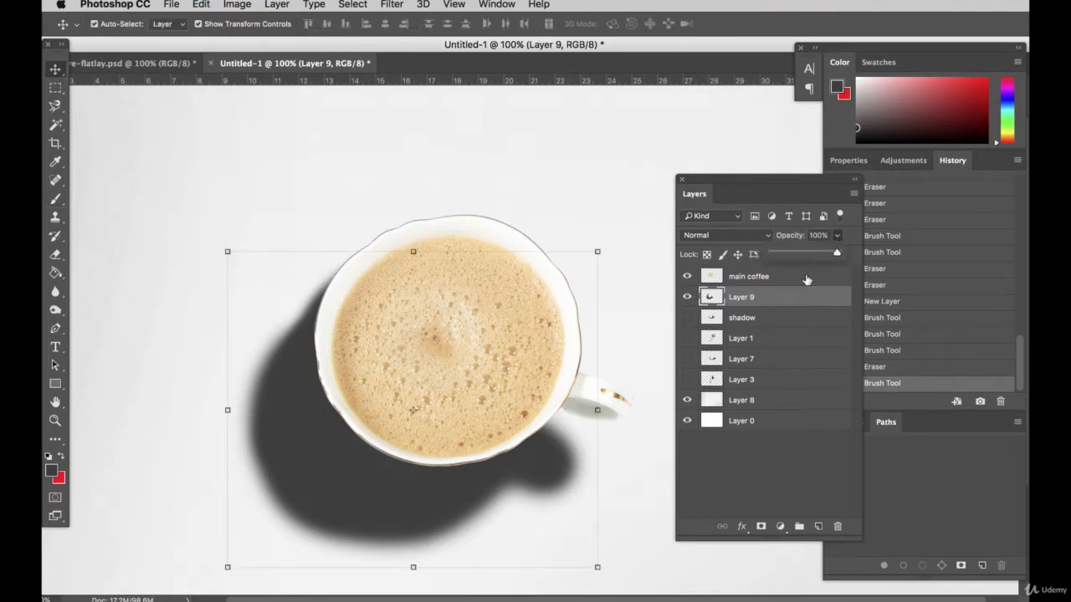
pyautogui.click(780, 254)
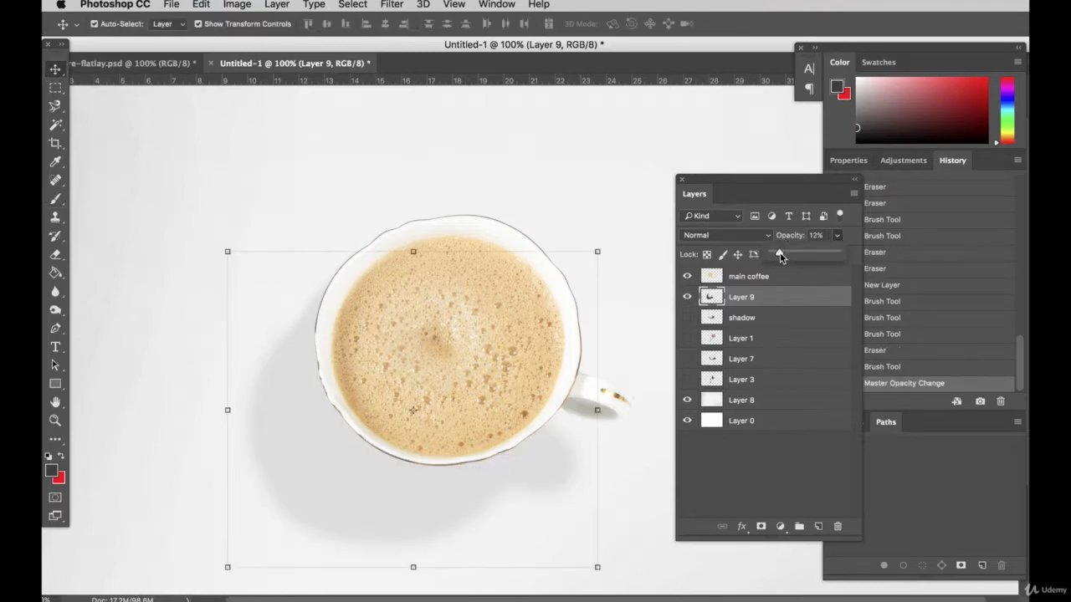
pyautogui.moveTo(781, 257); pyautogui.dragTo(776, 255)
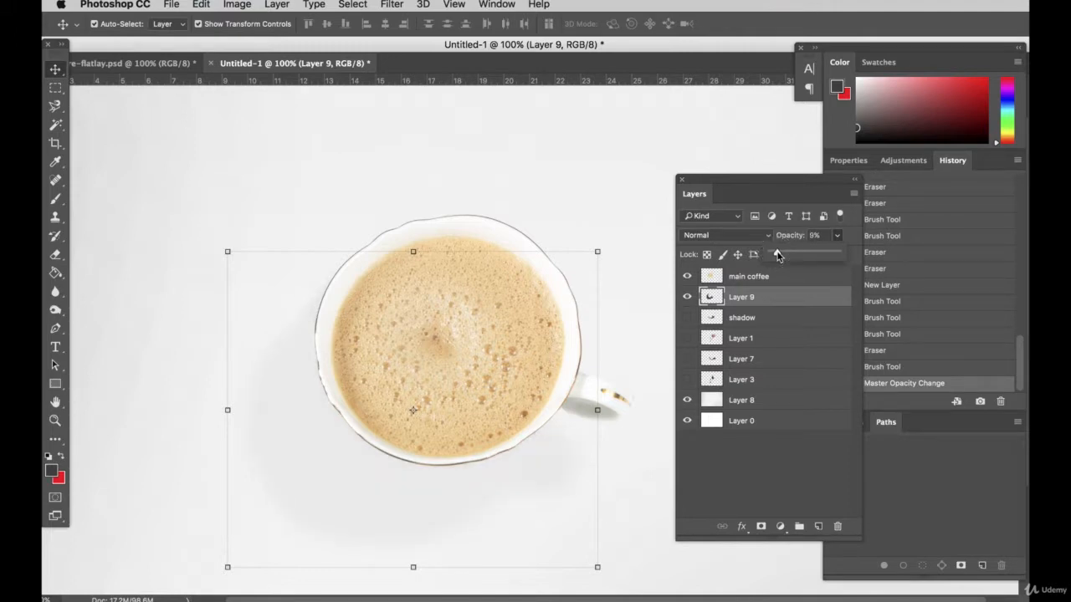
# Erase along the outside of the cup's new shadow on background Layer 8 with the 194 px Eraser at 45% opacity
pyautogui.click(77, 226)
pyautogui.click(56, 254)
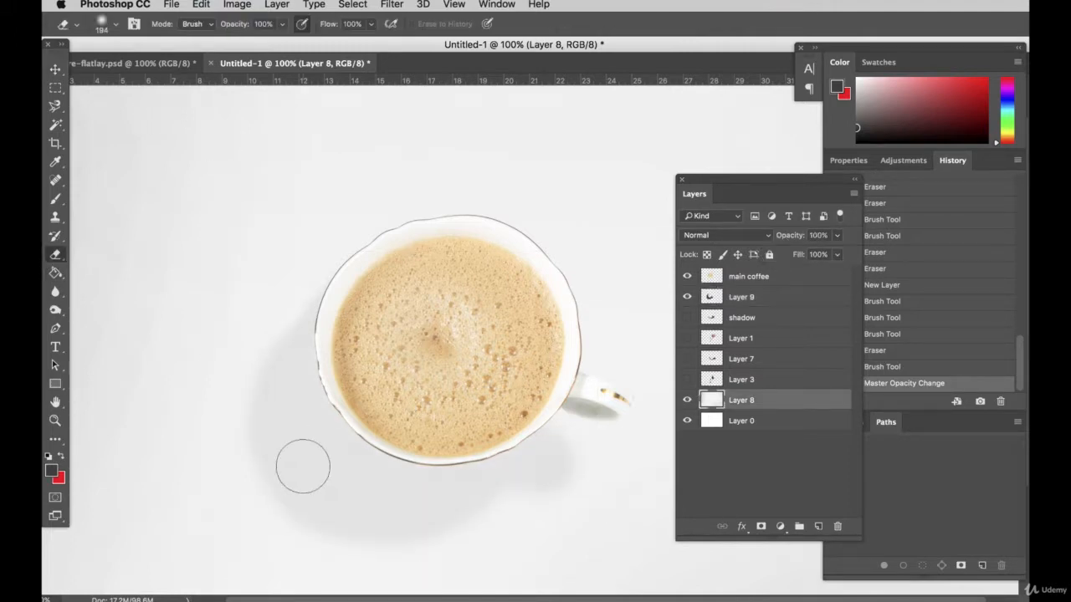
pyautogui.click(283, 23)
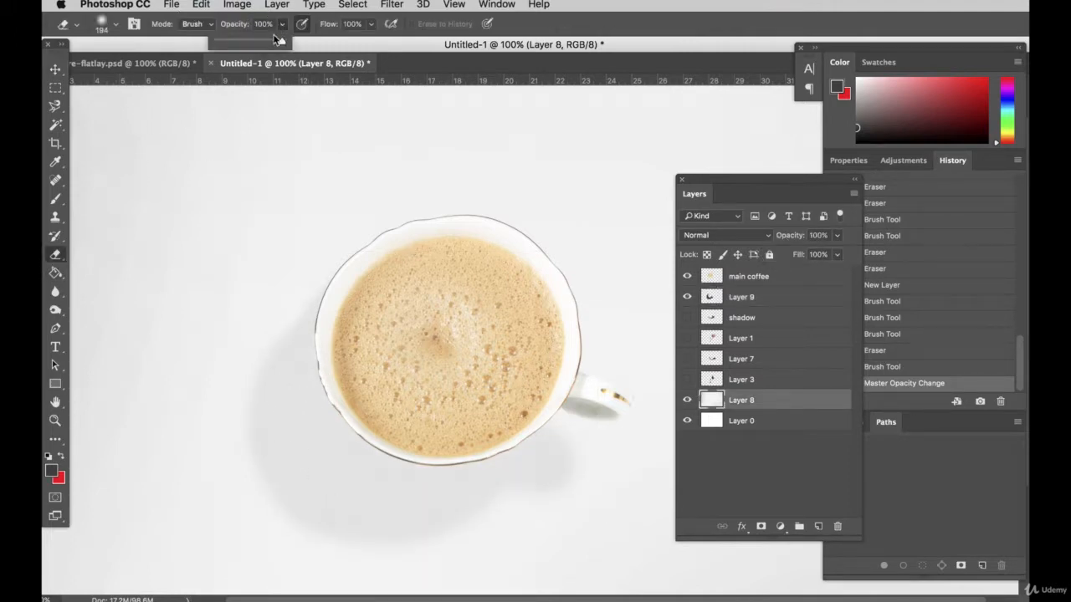
pyautogui.moveTo(282, 304)
pyautogui.mouseDown()
pyautogui.moveTo(259, 373)
pyautogui.moveTo(274, 455)
pyautogui.moveTo(315, 513)
pyautogui.moveTo(423, 550)
pyautogui.moveTo(338, 536)
pyautogui.moveTo(263, 476)
pyautogui.moveTo(261, 344)
pyautogui.moveTo(284, 300)
pyautogui.mouseUp()
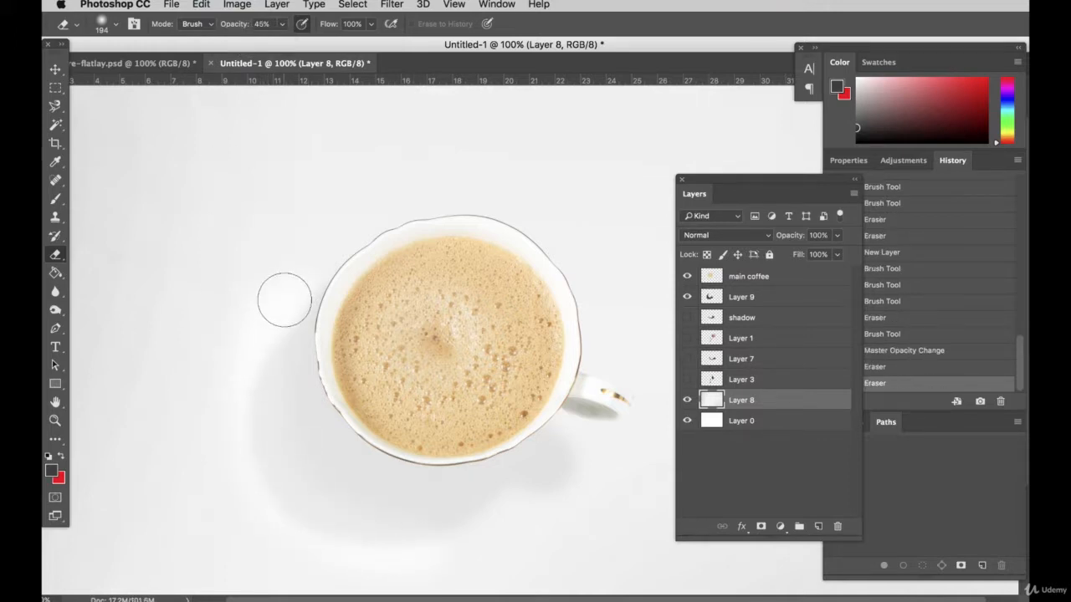
# Revert the Eraser strokes on background Layer 8 to the state right after the shadow layer's opacity change
pyautogui.moveTo(474, 530); pyautogui.dragTo(614, 443)
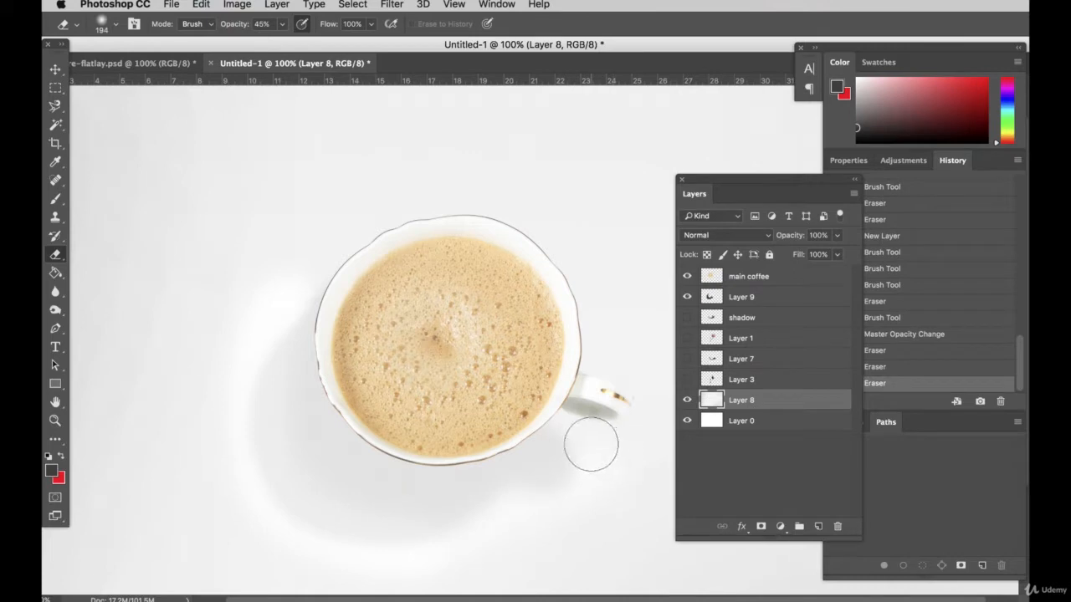
pyautogui.moveTo(183, 345); pyautogui.dragTo(192, 334)
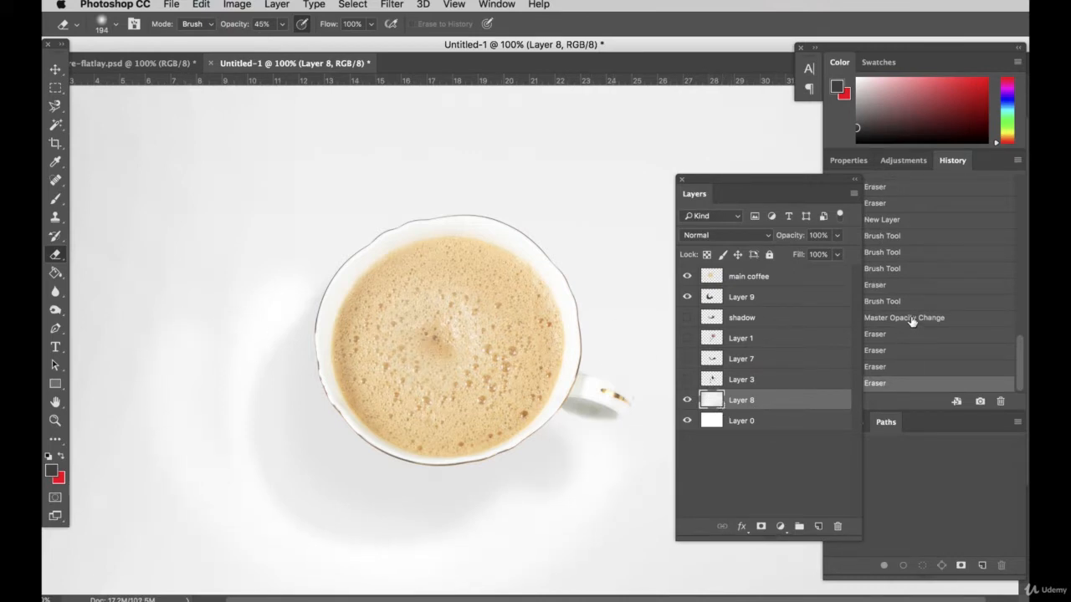
pyautogui.click(910, 318)
# Erase the outer edge of the cup's broad shadow on Layer 9 with the 194 px Eraser at 45% opacity
pyautogui.click(734, 298)
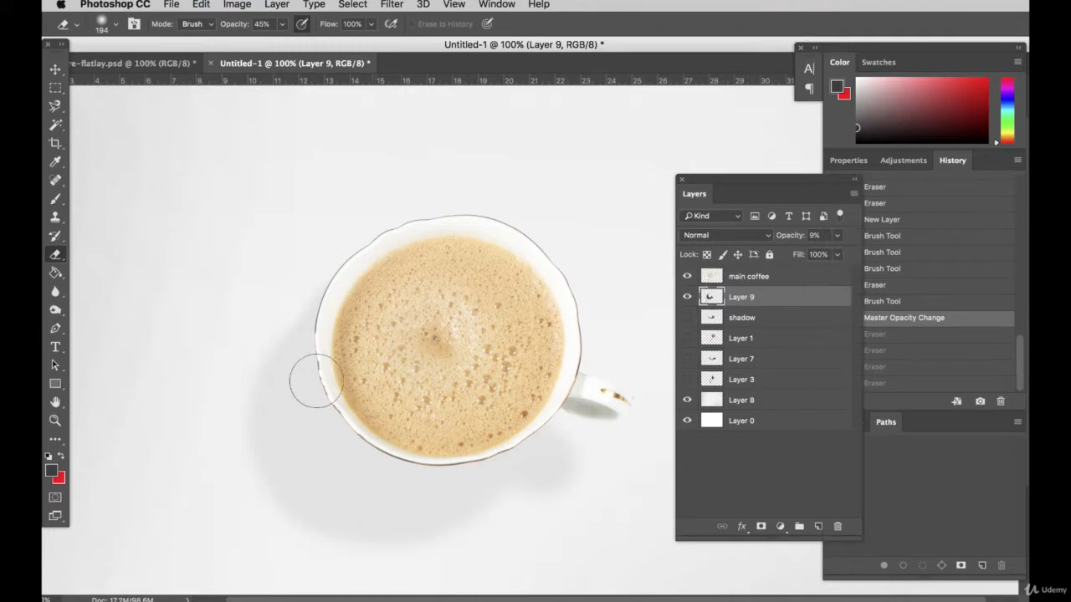
pyautogui.moveTo(450, 547)
pyautogui.mouseDown()
pyautogui.moveTo(231, 451)
pyautogui.moveTo(255, 322)
pyautogui.mouseUp()
pyautogui.moveTo(258, 320)
pyautogui.mouseDown()
pyautogui.moveTo(398, 543)
pyautogui.moveTo(344, 507)
pyautogui.moveTo(586, 498)
pyautogui.mouseUp()
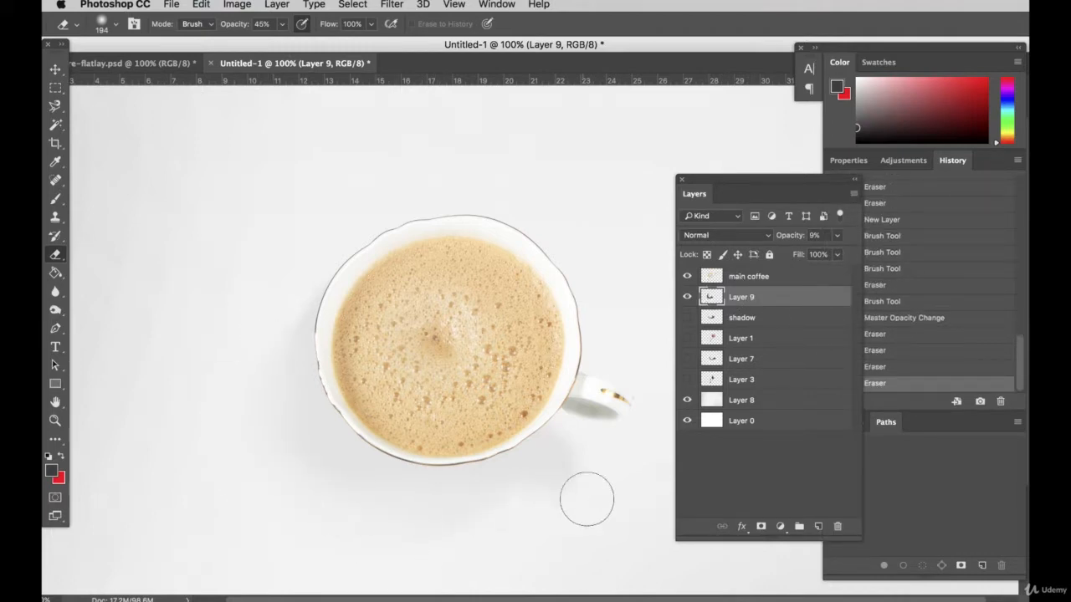
pyautogui.moveTo(398, 586); pyautogui.dragTo(181, 509)
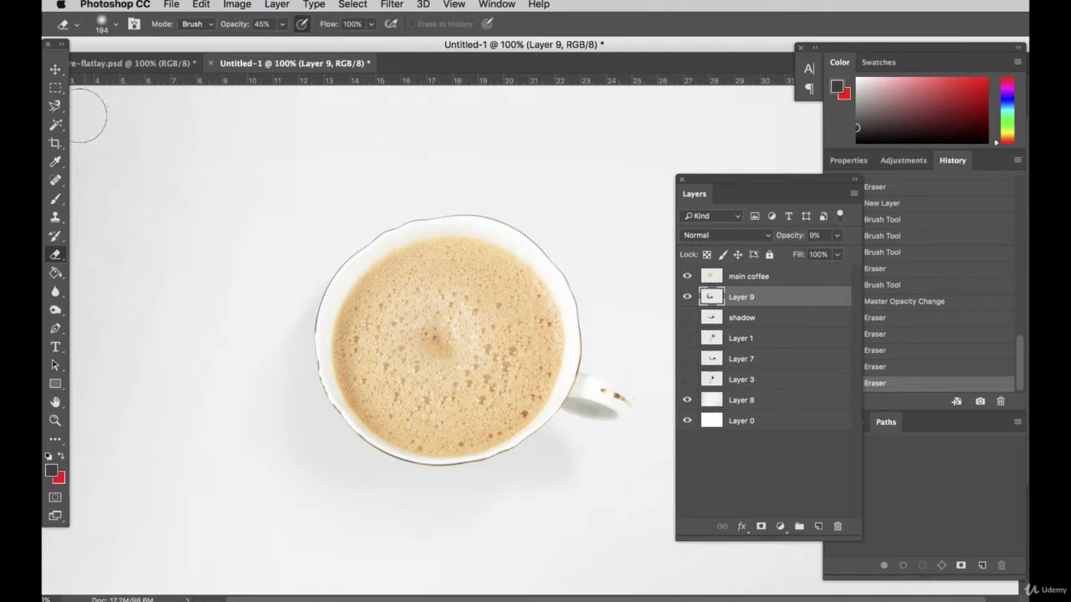
# Raise the opacity of the broad shadow on Layer 9 to 14%
pyautogui.click(55, 70)
pyautogui.scroll(-3, 606, 448)
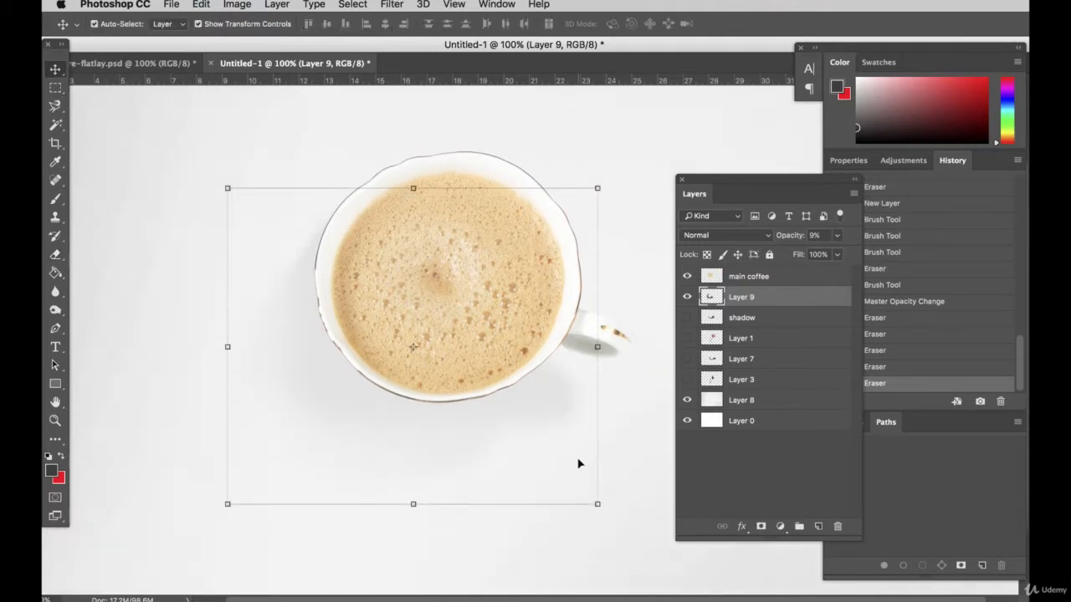
pyautogui.scroll(3, 578, 463)
pyautogui.click(554, 238)
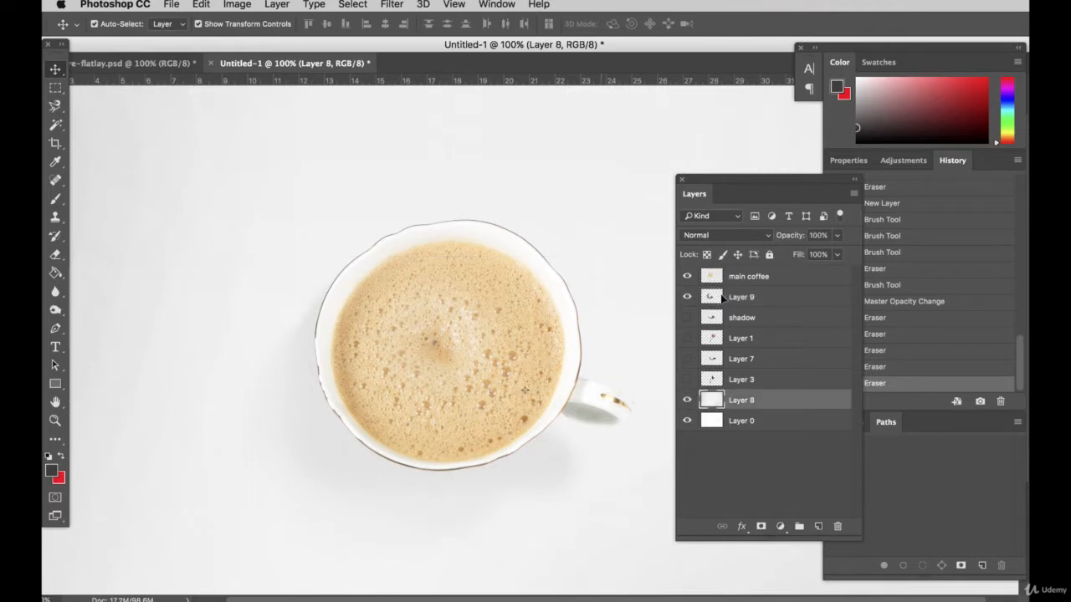
pyautogui.click(723, 298)
pyautogui.click(835, 238)
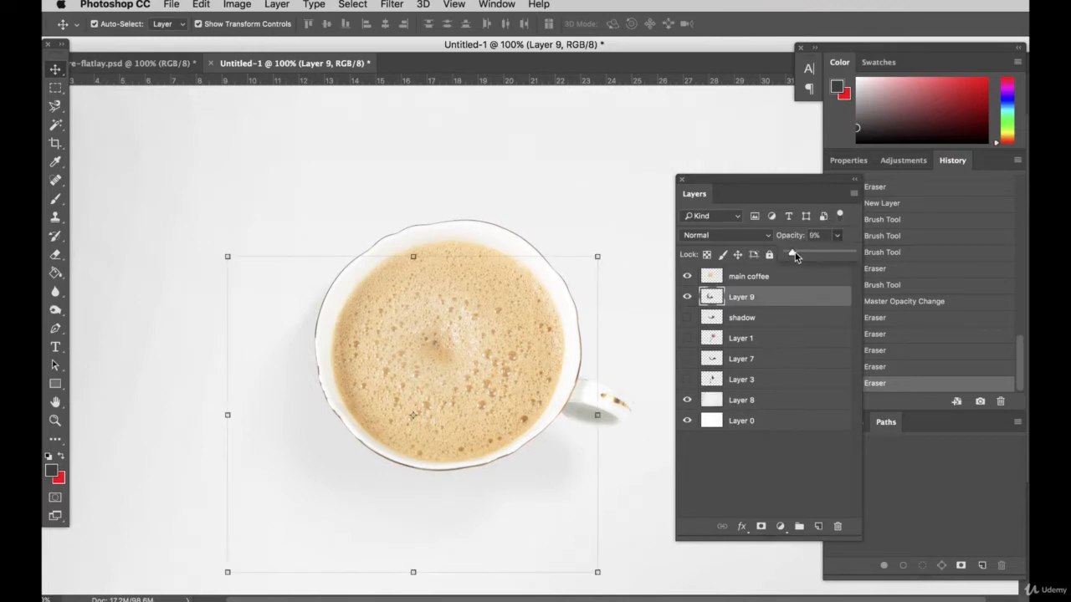
pyautogui.moveTo(793, 256); pyautogui.dragTo(799, 257)
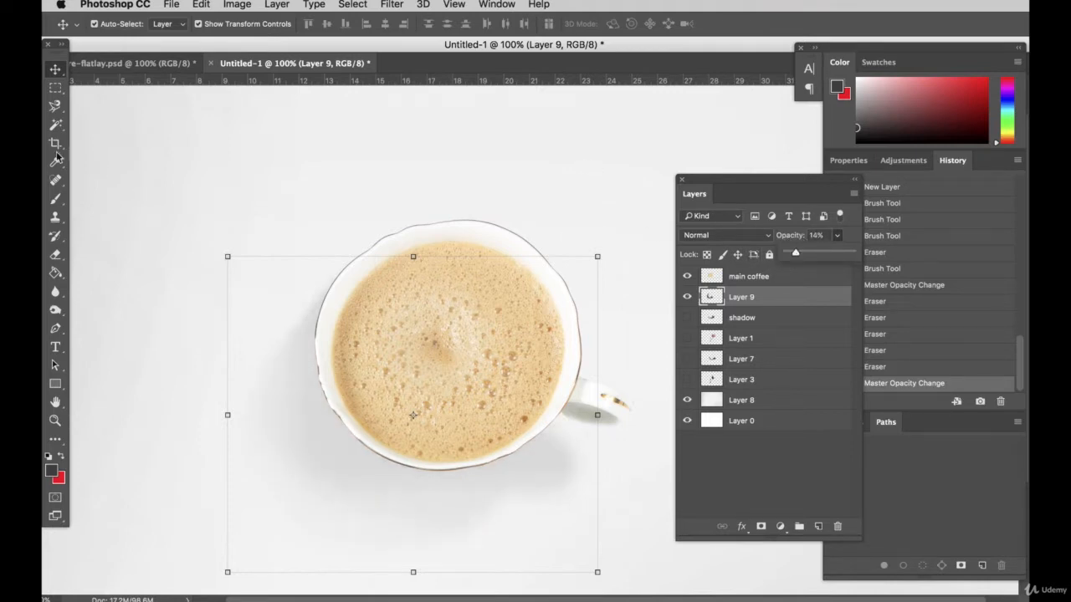
# Erase the part of the Layer 9 shadow just below the cup's handle with the 194 px Eraser
pyautogui.click(56, 253)
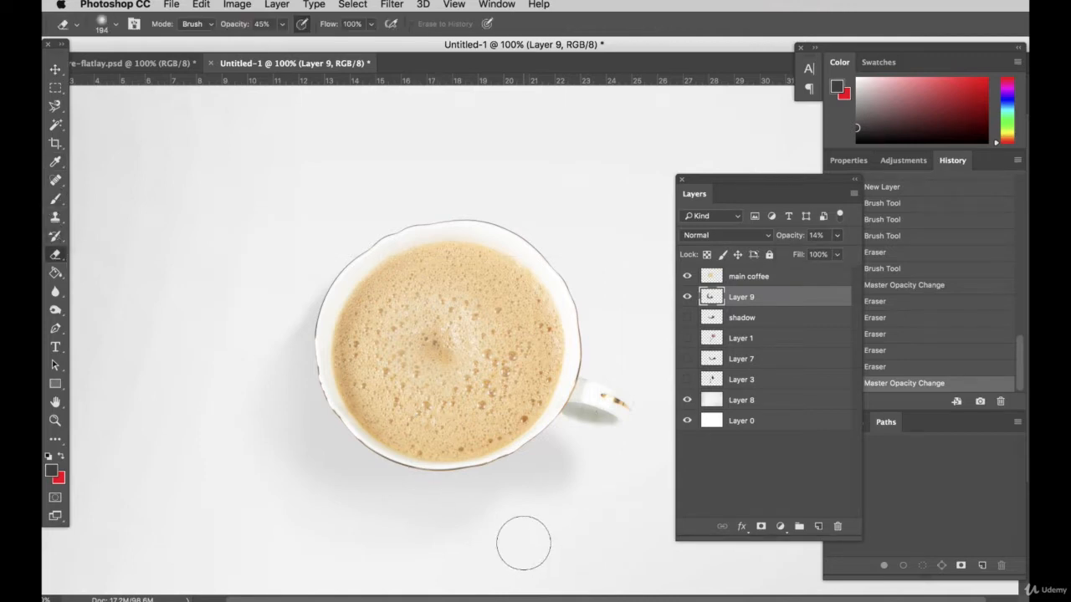
pyautogui.moveTo(556, 472)
pyautogui.mouseDown()
pyautogui.moveTo(564, 457)
pyautogui.moveTo(587, 462)
pyautogui.mouseUp()
pyautogui.moveTo(600, 446)
pyautogui.mouseDown()
pyautogui.moveTo(621, 512)
pyautogui.moveTo(607, 503)
pyautogui.moveTo(620, 437)
pyautogui.moveTo(594, 436)
pyautogui.moveTo(561, 492)
pyautogui.moveTo(593, 428)
pyautogui.mouseUp()
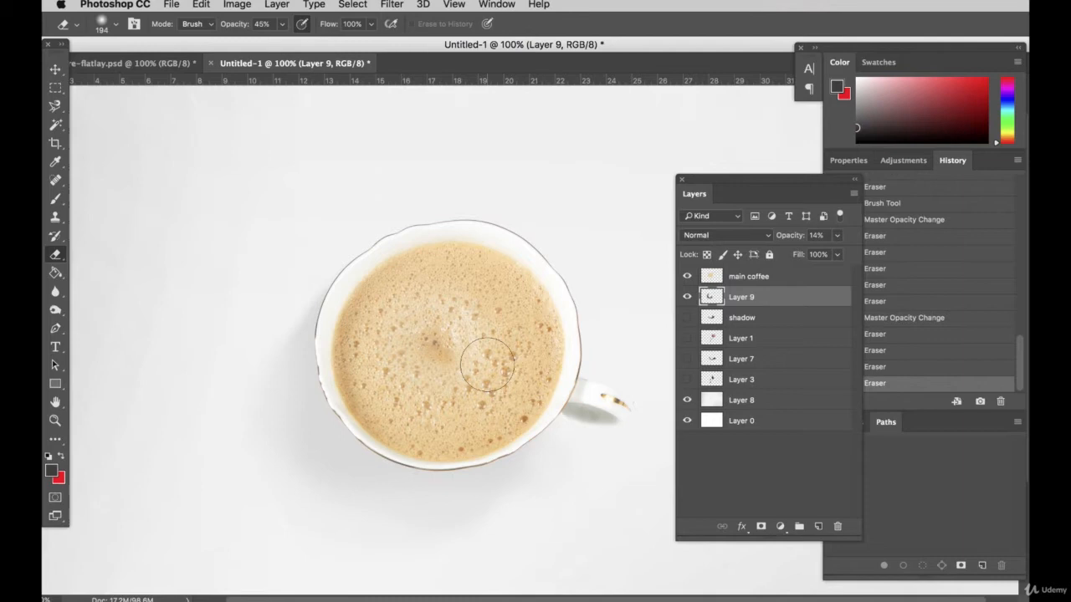
# Paint a small shadow beneath the handle with the 159 px Brush and soften its outer edge with the 194 px Eraser
pyautogui.click(56, 200)
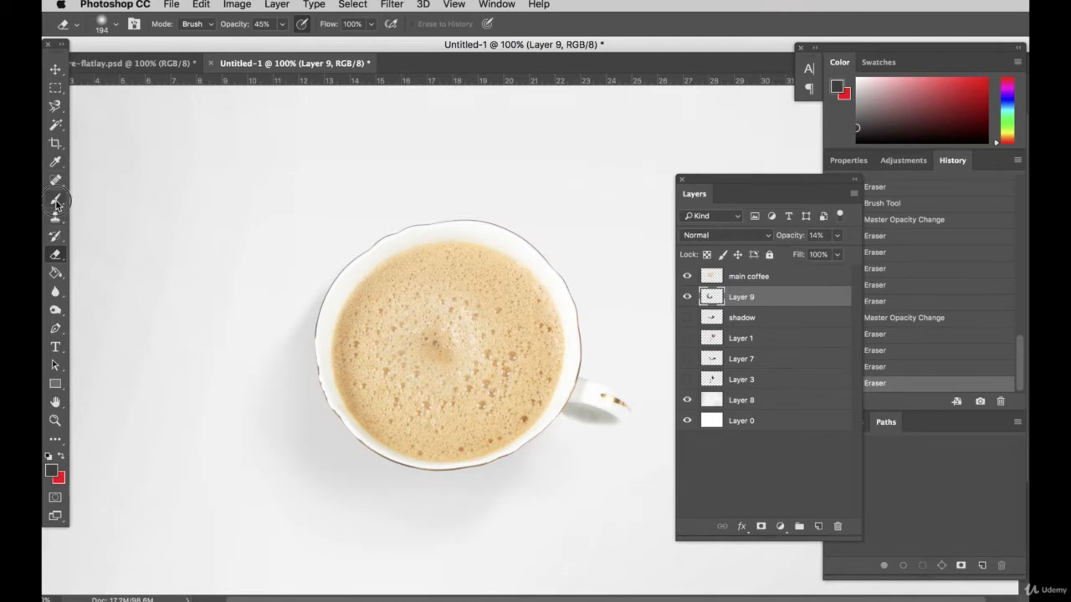
pyautogui.moveTo(554, 411)
pyautogui.mouseDown()
pyautogui.moveTo(580, 411)
pyautogui.moveTo(574, 401)
pyautogui.moveTo(573, 422)
pyautogui.mouseUp()
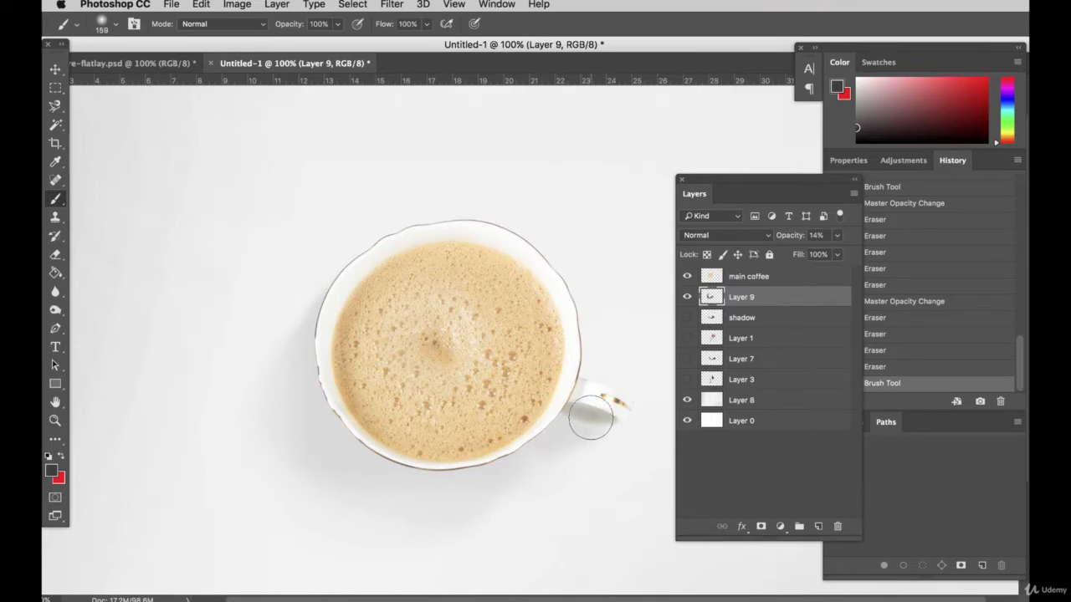
pyautogui.click(594, 411)
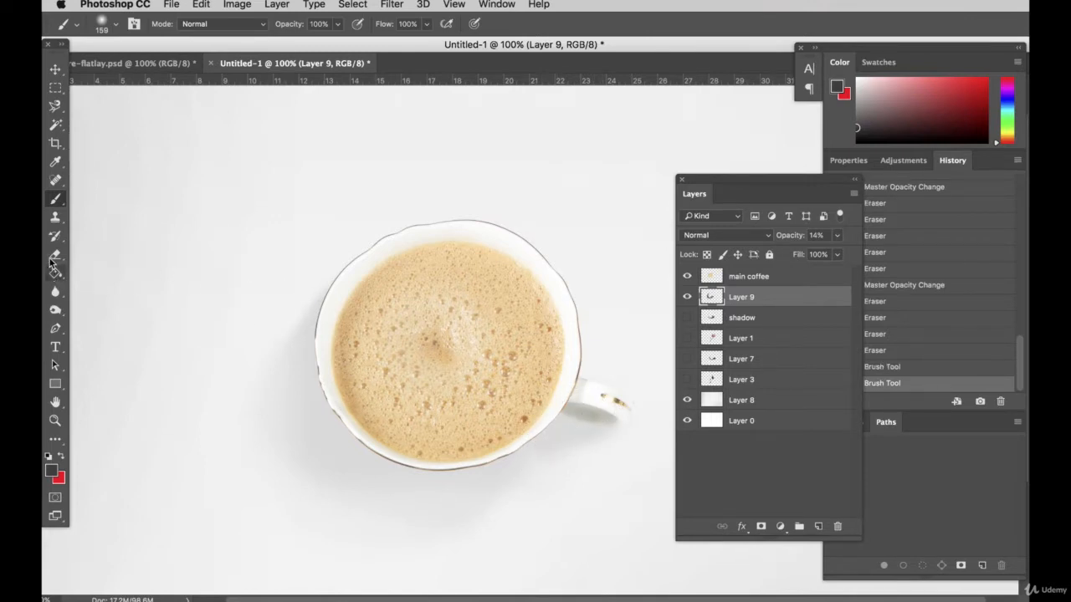
pyautogui.press('e')
pyautogui.moveTo(577, 452)
pyautogui.mouseDown()
pyautogui.moveTo(616, 435)
pyautogui.moveTo(588, 468)
pyautogui.moveTo(641, 423)
pyautogui.mouseUp()
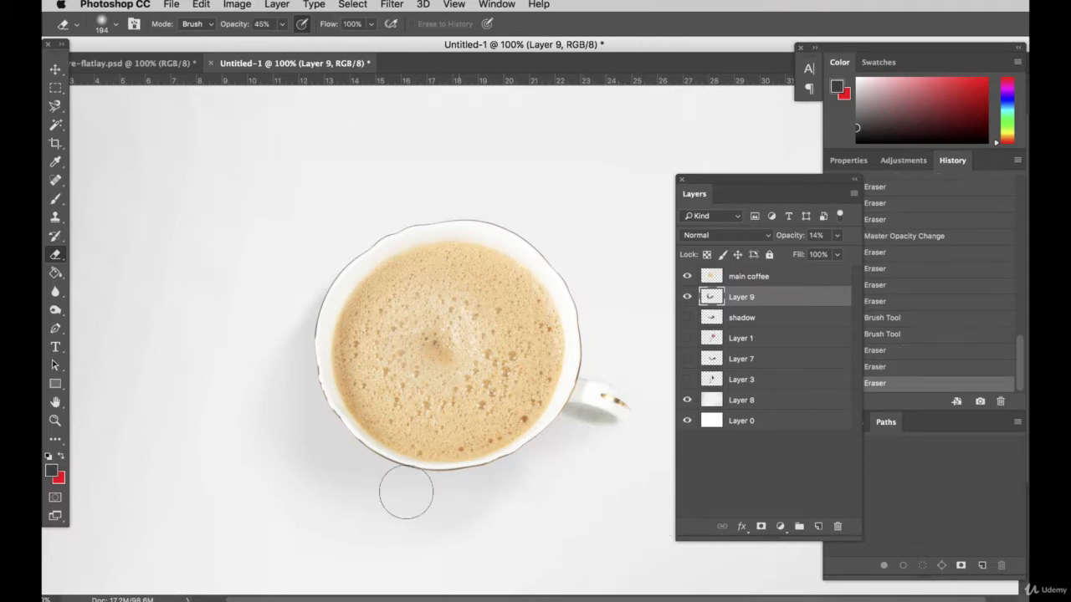
pyautogui.scroll(-3, 593, 374)
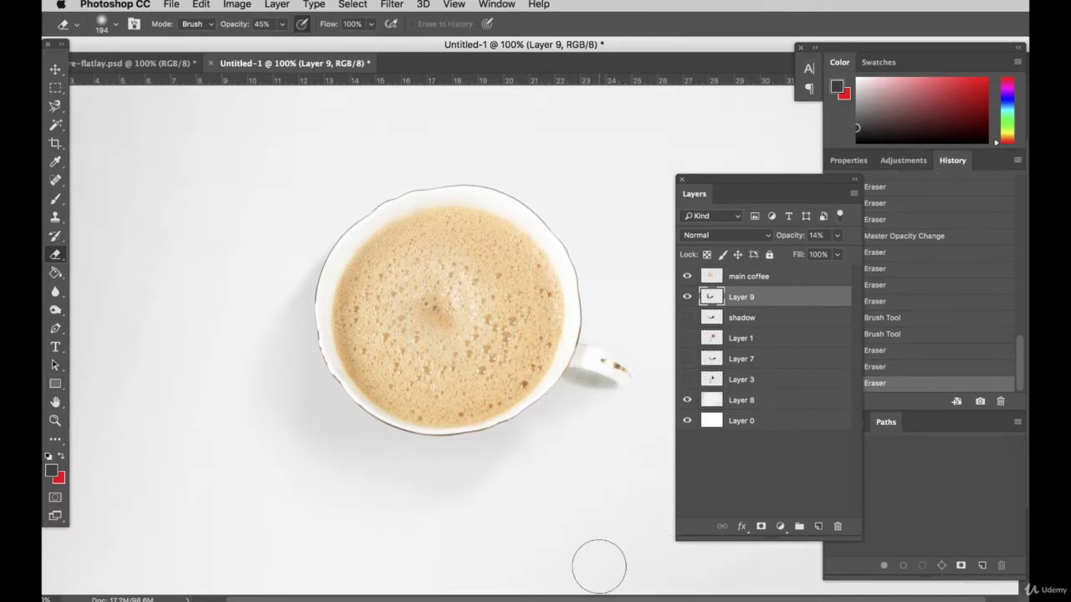
pyautogui.scroll(3, 430, 442)
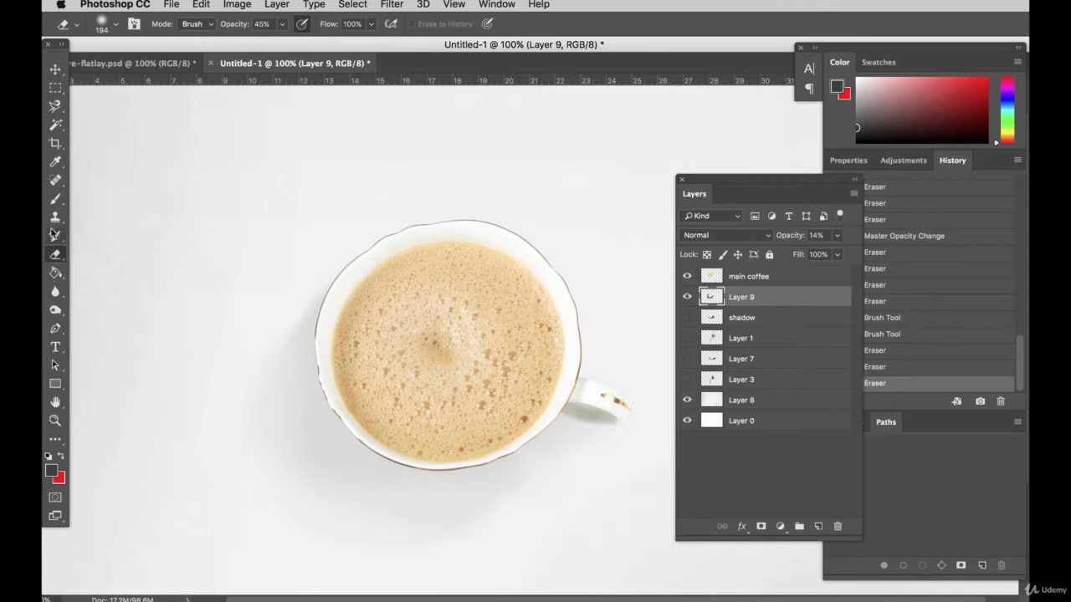
# Paint a dark contact shadow along the cup's lower-left and bottom rim on a new layer with the 159 px Brush
pyautogui.click(55, 198)
pyautogui.click(817, 526)
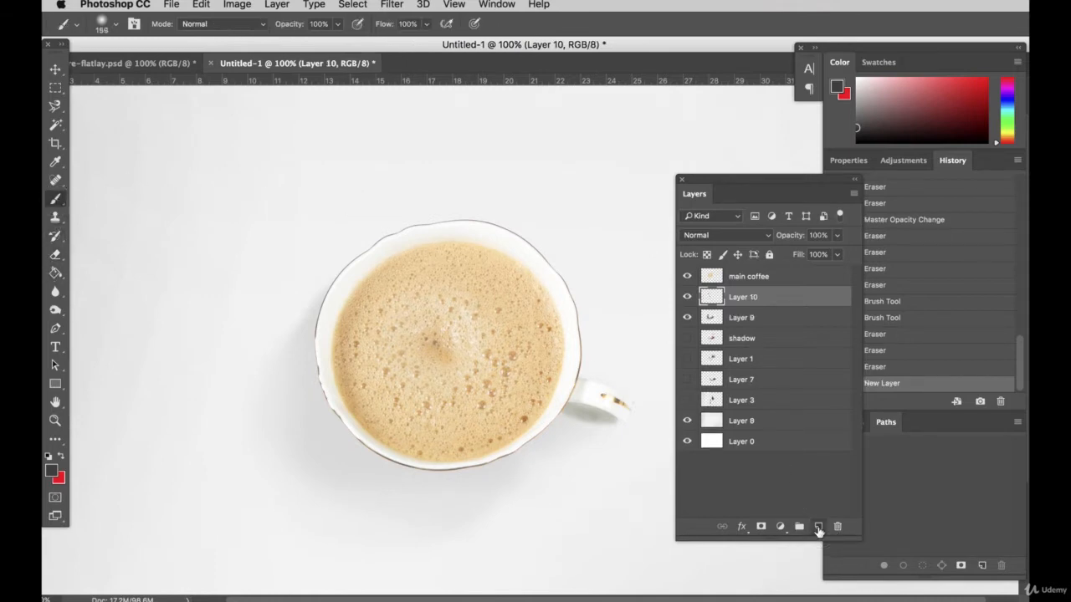
pyautogui.moveTo(319, 371)
pyautogui.mouseDown()
pyautogui.moveTo(357, 431)
pyautogui.moveTo(430, 471)
pyautogui.moveTo(502, 434)
pyautogui.moveTo(387, 436)
pyautogui.mouseUp()
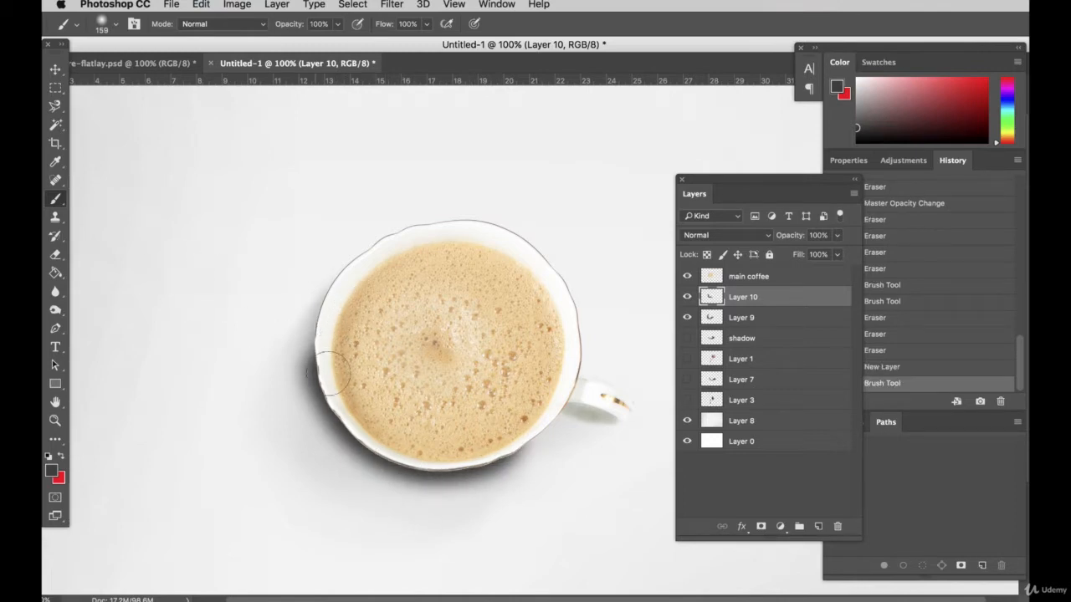
# Fade the outer edge and both ends of the dark contact shadow with the 194 px Eraser at 45% opacity
pyautogui.click(56, 256)
pyautogui.moveTo(292, 365)
pyautogui.mouseDown()
pyautogui.moveTo(306, 443)
pyautogui.moveTo(289, 383)
pyautogui.moveTo(458, 504)
pyautogui.moveTo(443, 519)
pyautogui.moveTo(311, 310)
pyautogui.moveTo(312, 279)
pyautogui.mouseUp()
pyautogui.moveTo(524, 451); pyautogui.dragTo(533, 431)
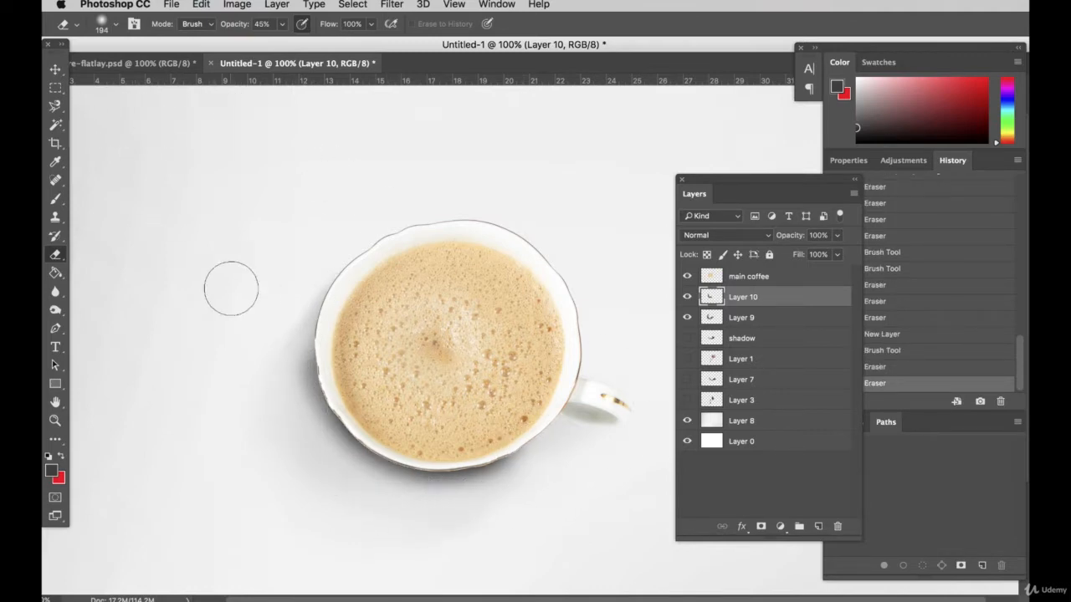
pyautogui.moveTo(287, 376); pyautogui.dragTo(292, 386)
# Lower the opacity of the contact shadow on Layer 10 to 40%
pyautogui.press('v')
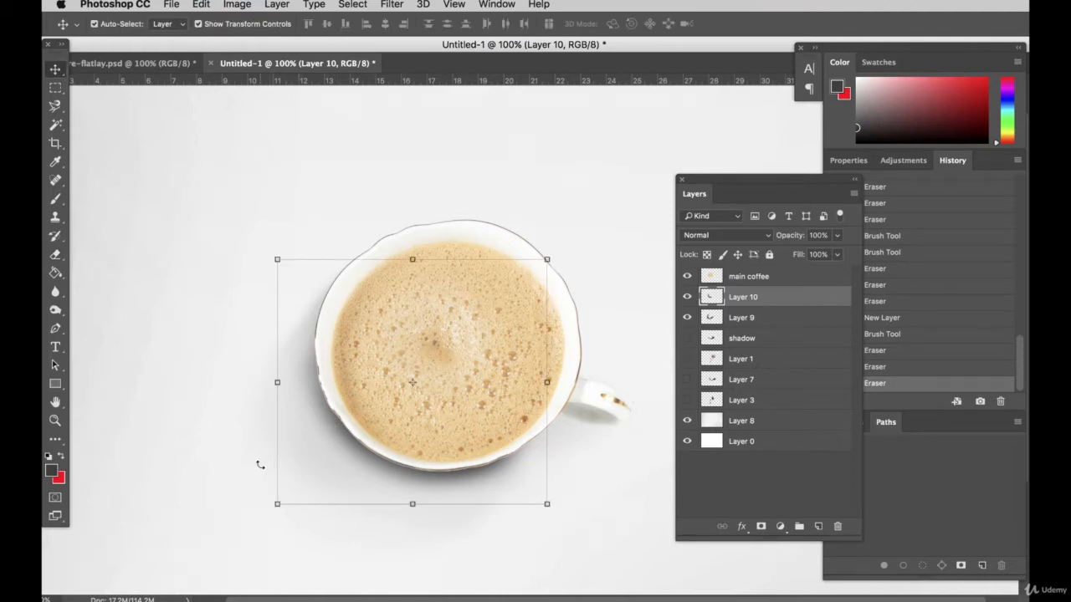
pyautogui.click(837, 237)
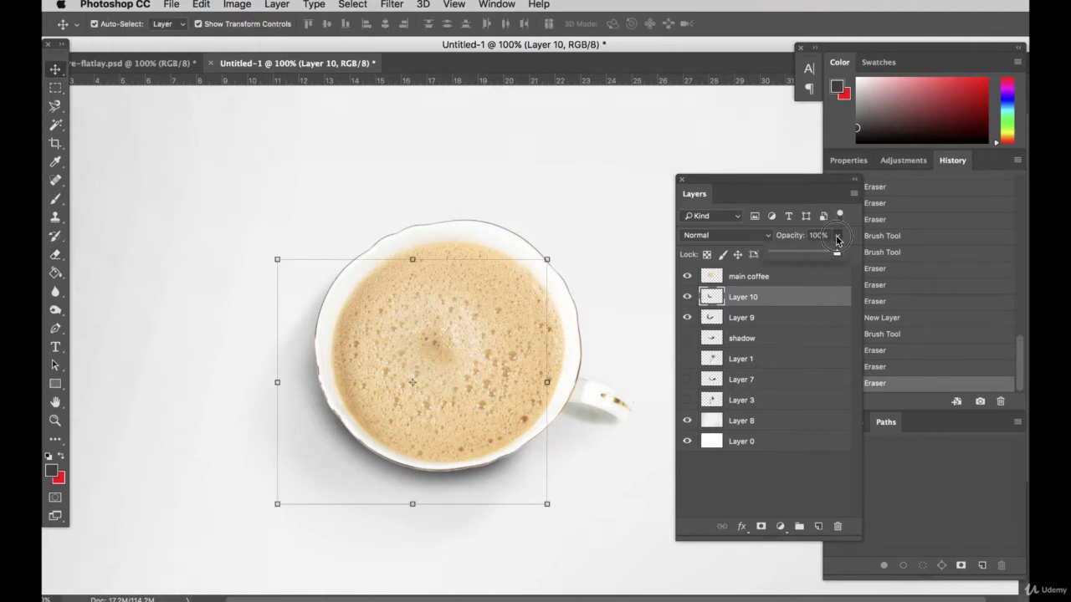
pyautogui.moveTo(807, 256); pyautogui.dragTo(805, 256)
pyautogui.click(584, 178)
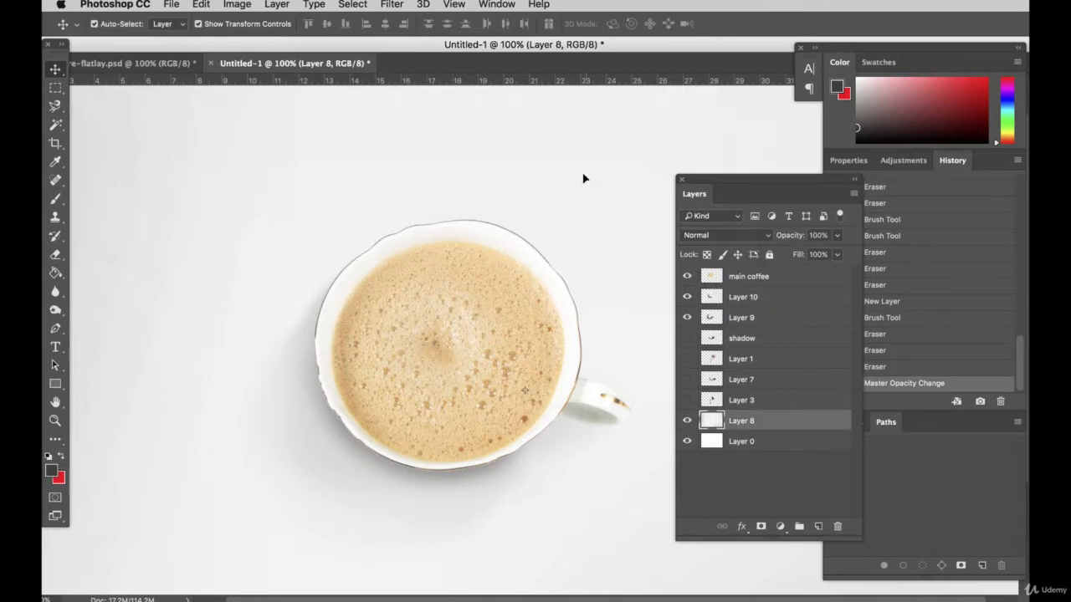
pyautogui.click(359, 458)
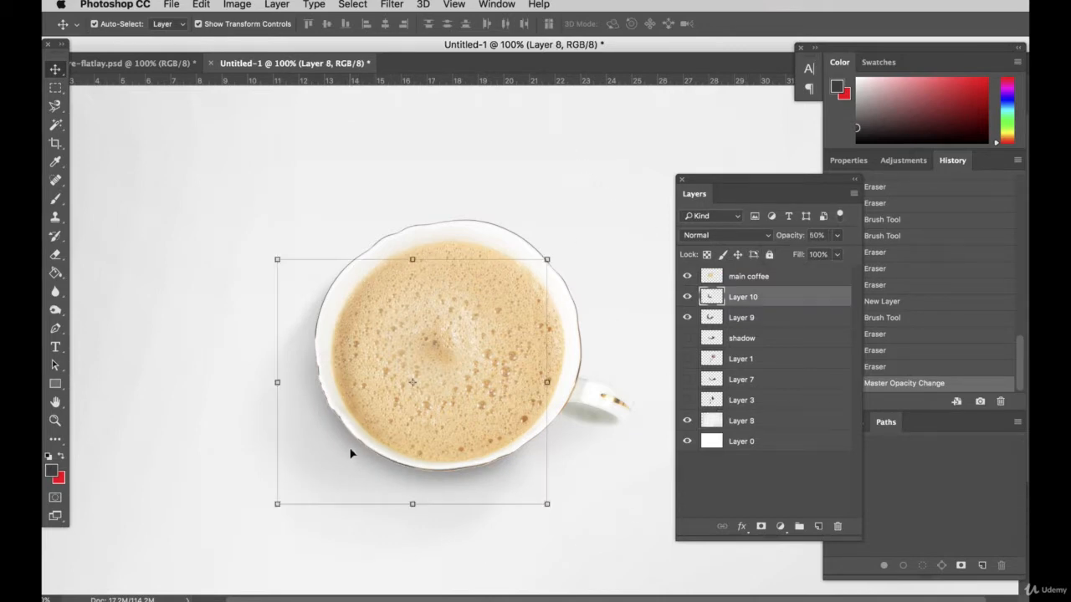
pyautogui.click(838, 235)
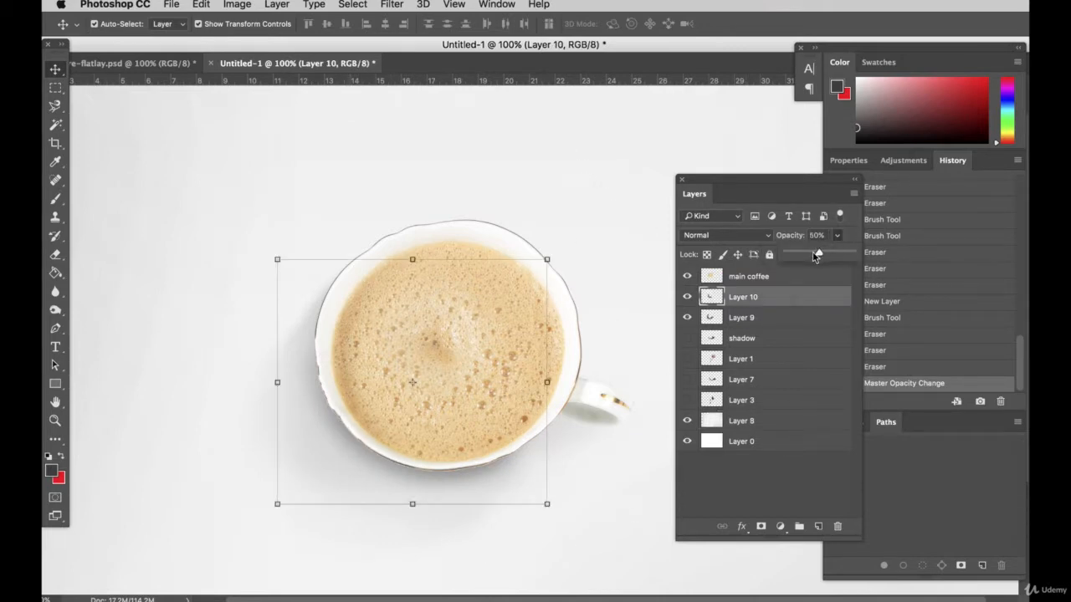
pyautogui.moveTo(818, 255); pyautogui.dragTo(812, 254)
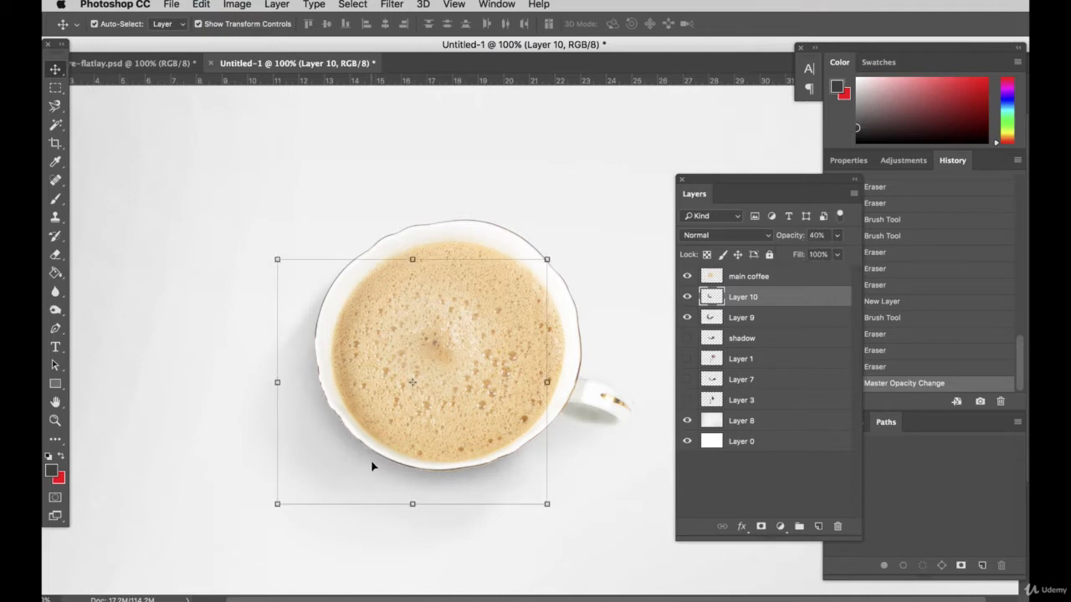
pyautogui.press('e')
pyautogui.moveTo(315, 463); pyautogui.dragTo(267, 381)
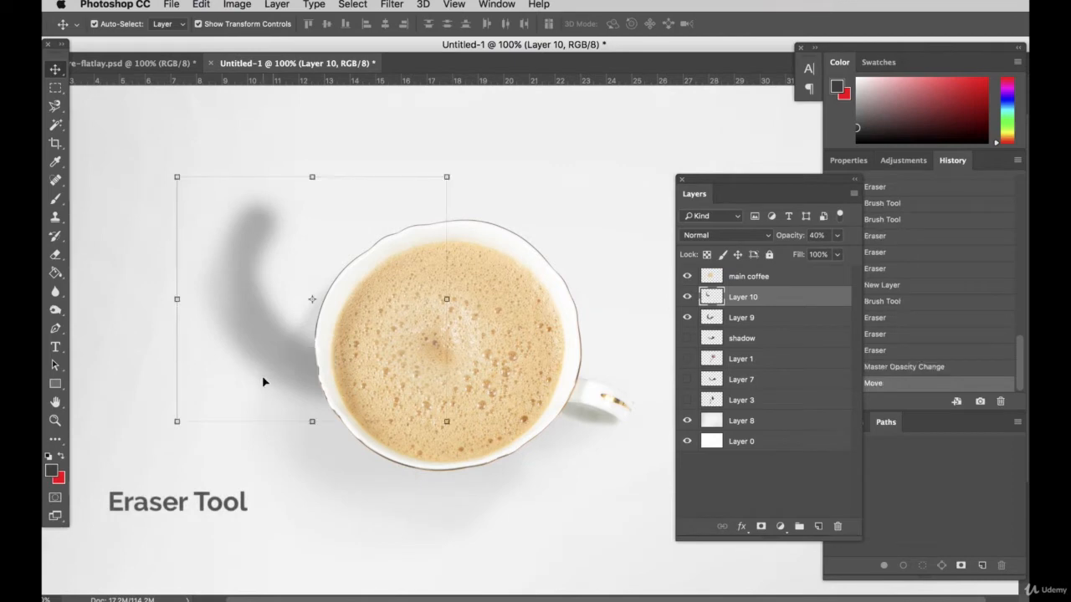
pyautogui.press('super+z')
# Trim the outer edge of the Layer 10 contact shadow beneath the cup with the Eraser at 84 px and 100% opacity
pyautogui.click(57, 263)
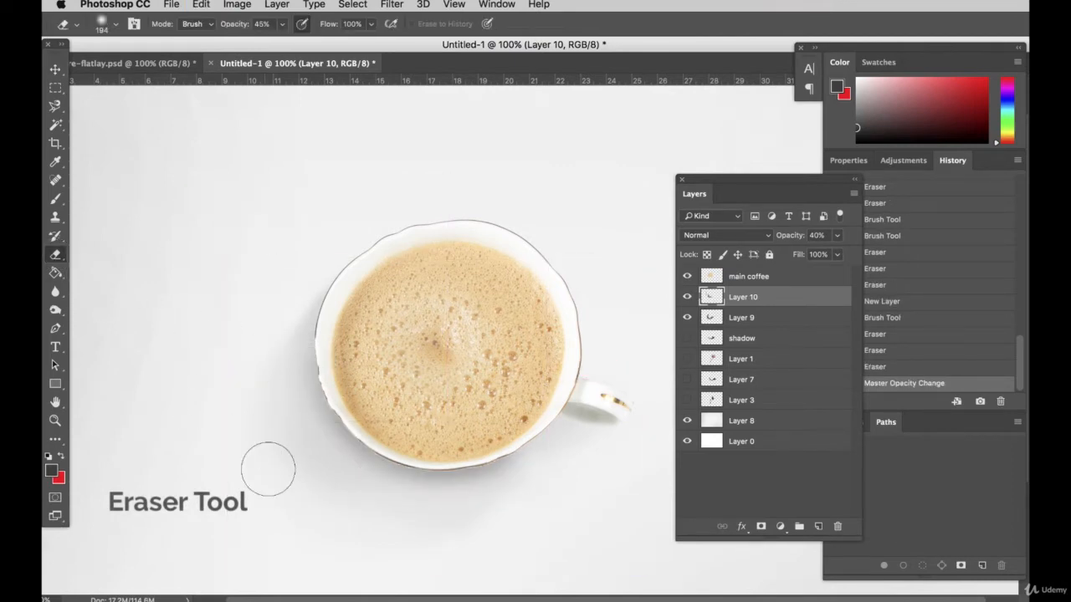
pyautogui.click(114, 24)
pyautogui.click(159, 68)
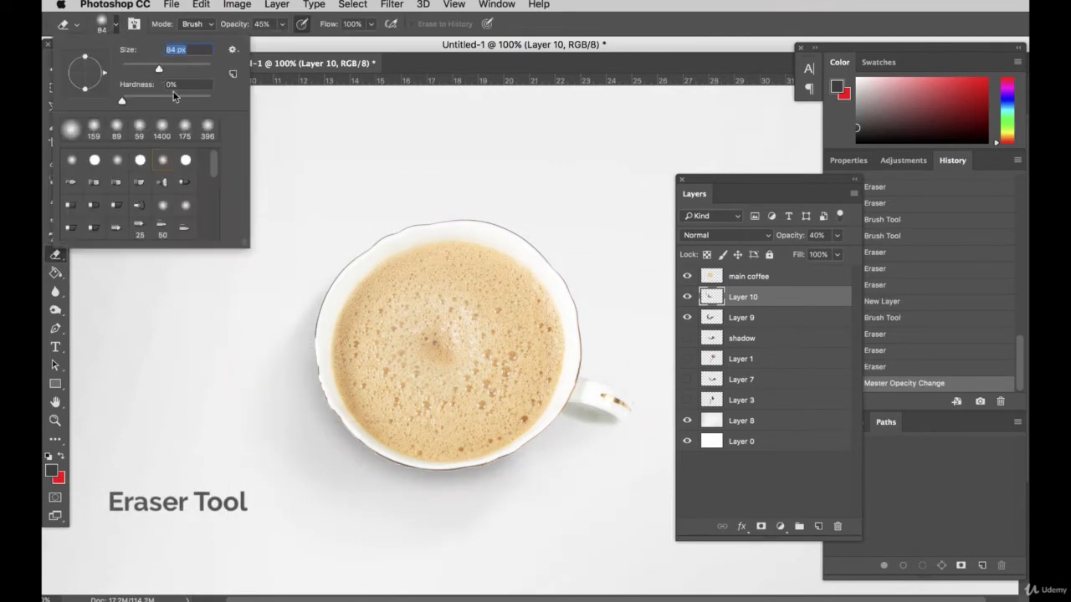
pyautogui.moveTo(282, 26)
pyautogui.mouseDown()
pyautogui.moveTo(285, 38)
pyautogui.moveTo(339, 41)
pyautogui.mouseUp()
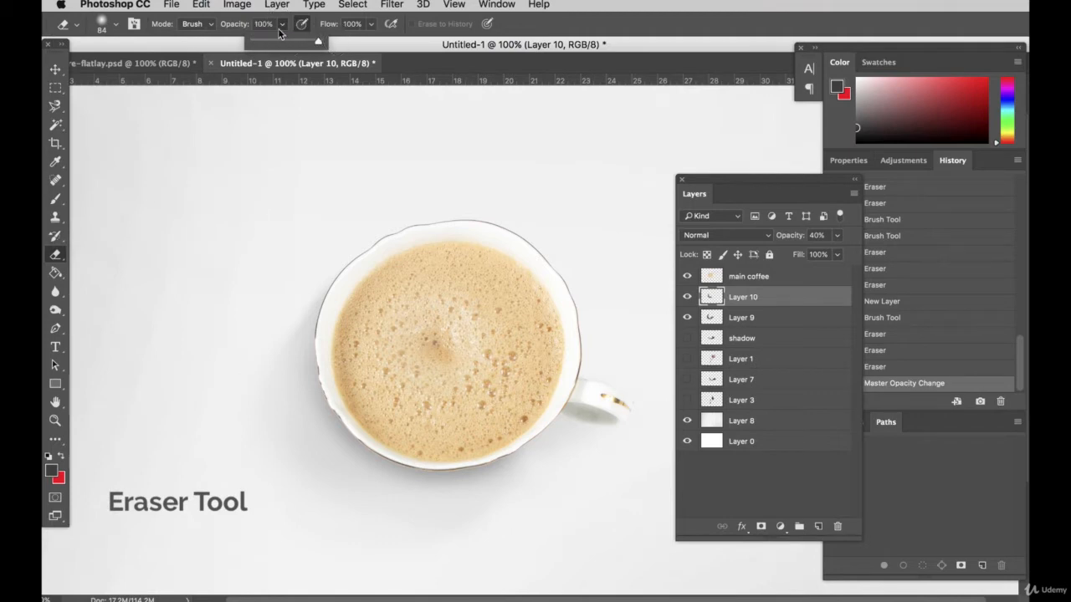
pyautogui.click(271, 414)
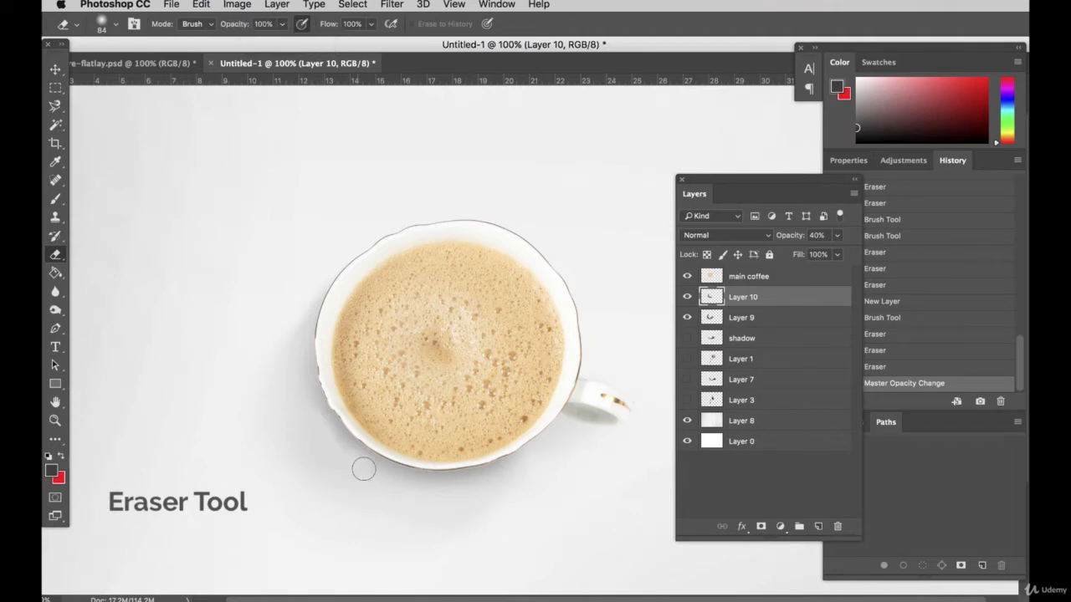
pyautogui.moveTo(466, 498); pyautogui.dragTo(493, 513)
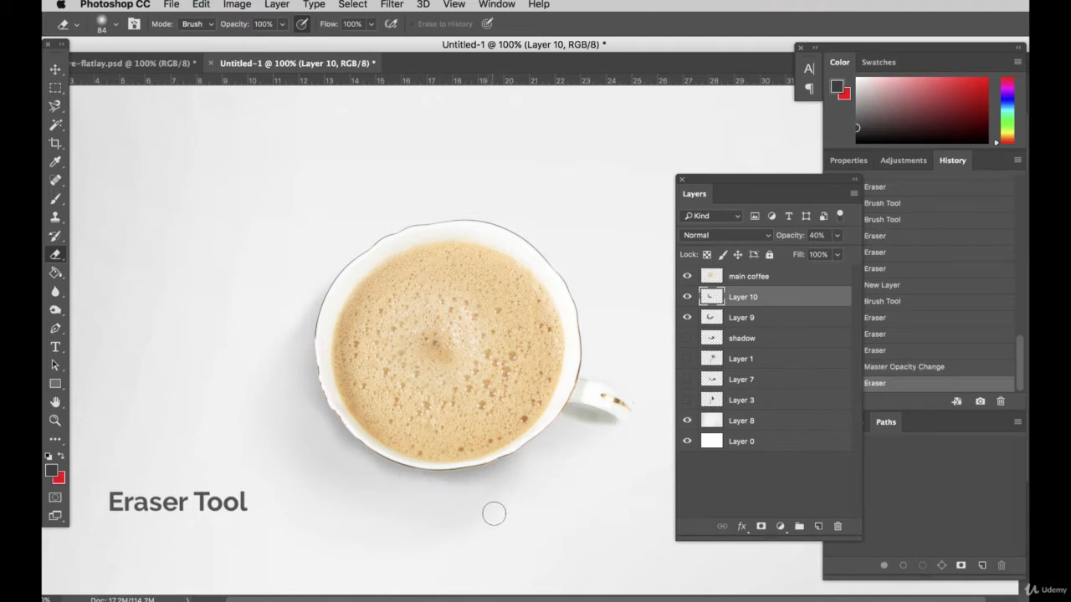
pyautogui.hotkey('ctrl', 'z')
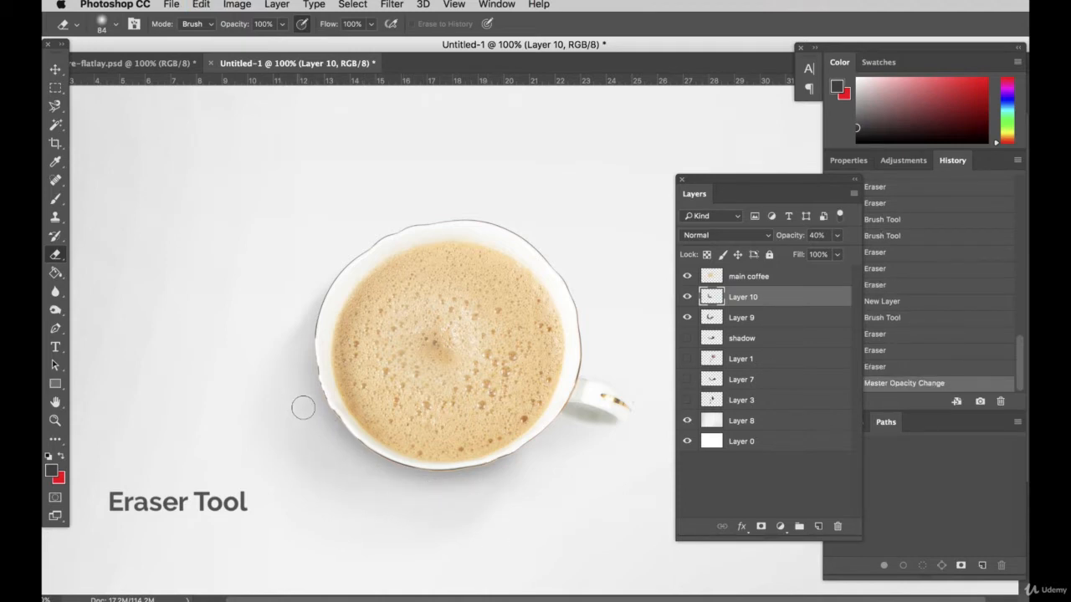
pyautogui.moveTo(351, 462); pyautogui.dragTo(440, 495)
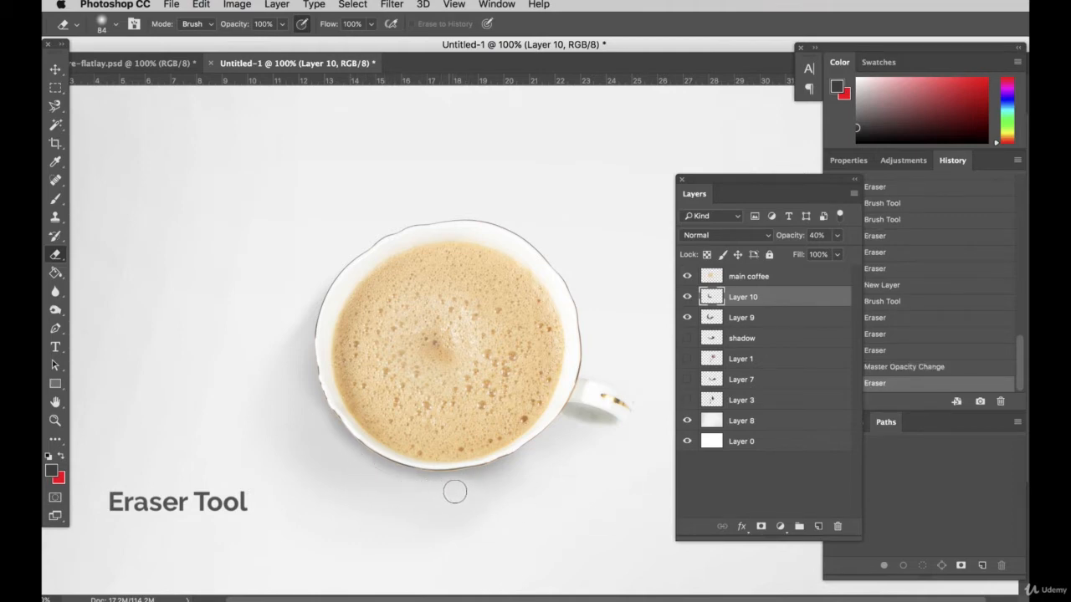
pyautogui.moveTo(454, 492); pyautogui.dragTo(301, 483)
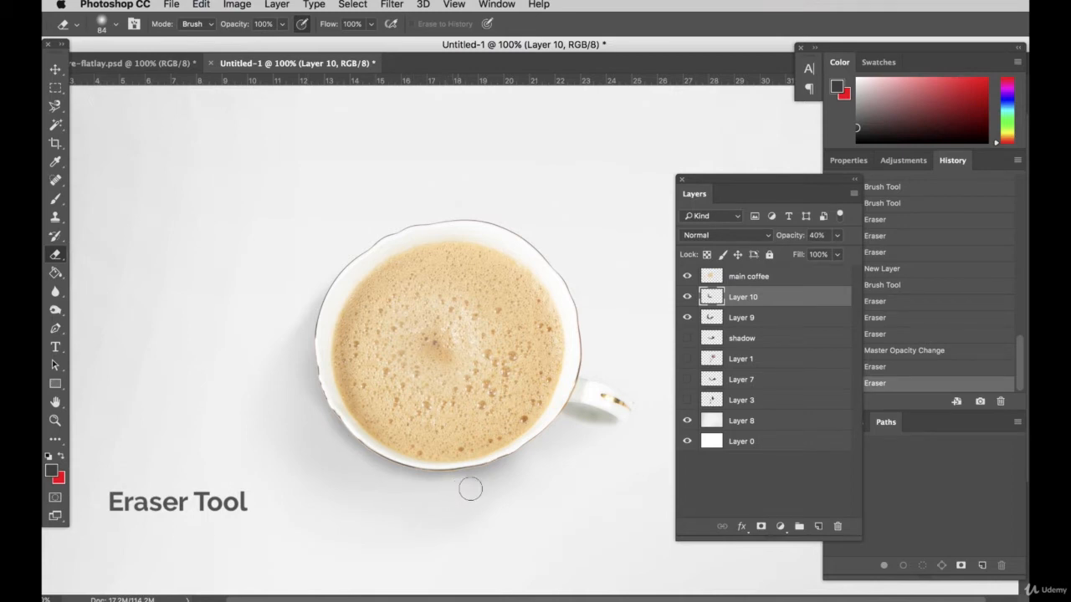
pyautogui.moveTo(470, 489); pyautogui.dragTo(551, 497)
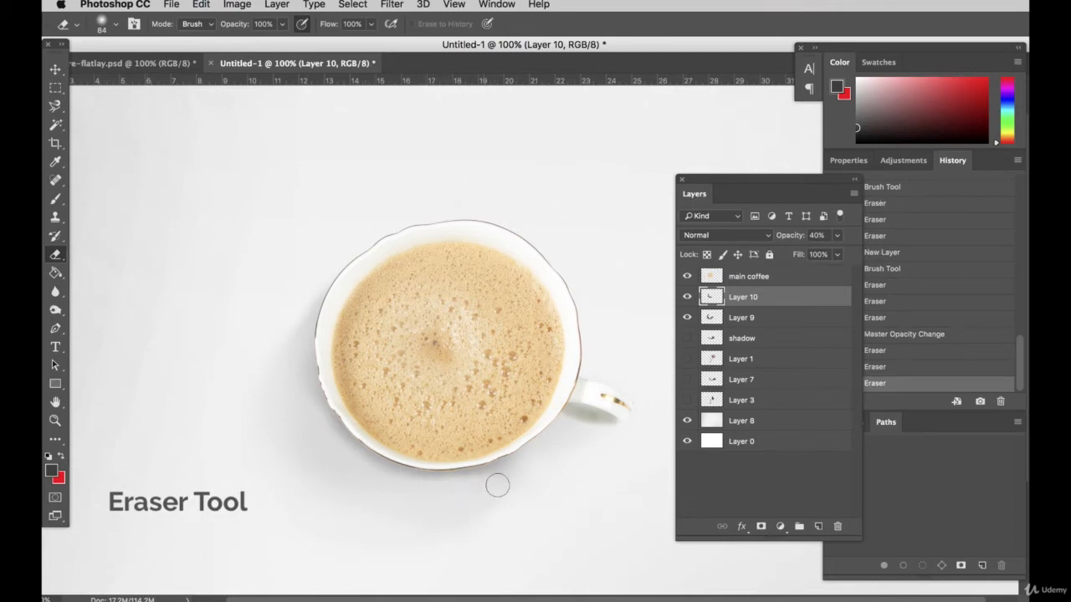
# Finish trimming the Layer 10 shadow beneath the cup, and fade its upper-left end with the Eraser enlarged to 143 px
pyautogui.moveTo(472, 489); pyautogui.dragTo(463, 492)
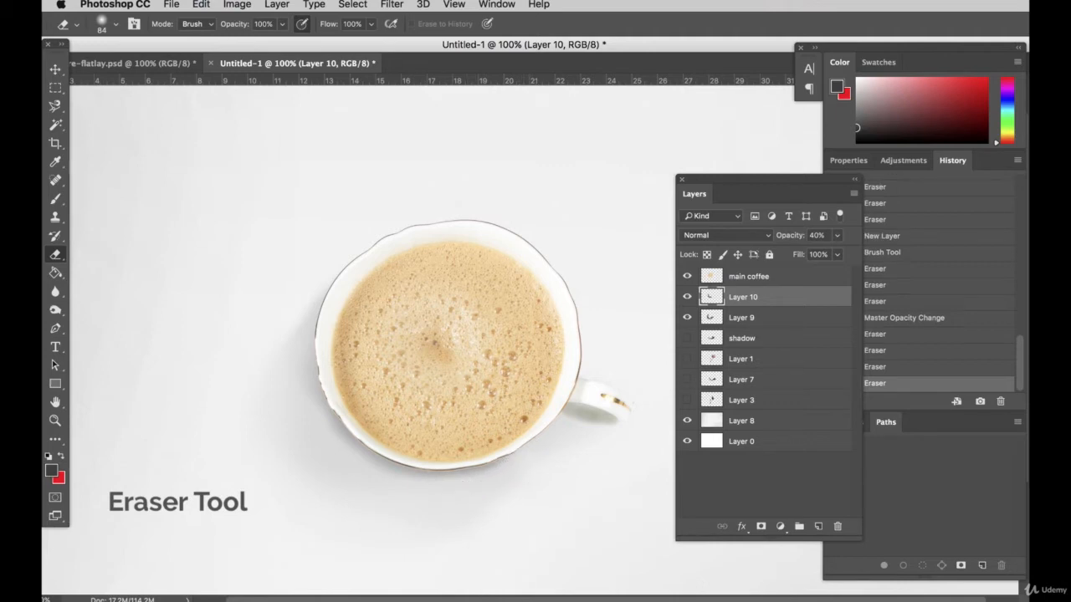
pyautogui.scroll(2, 460, 468)
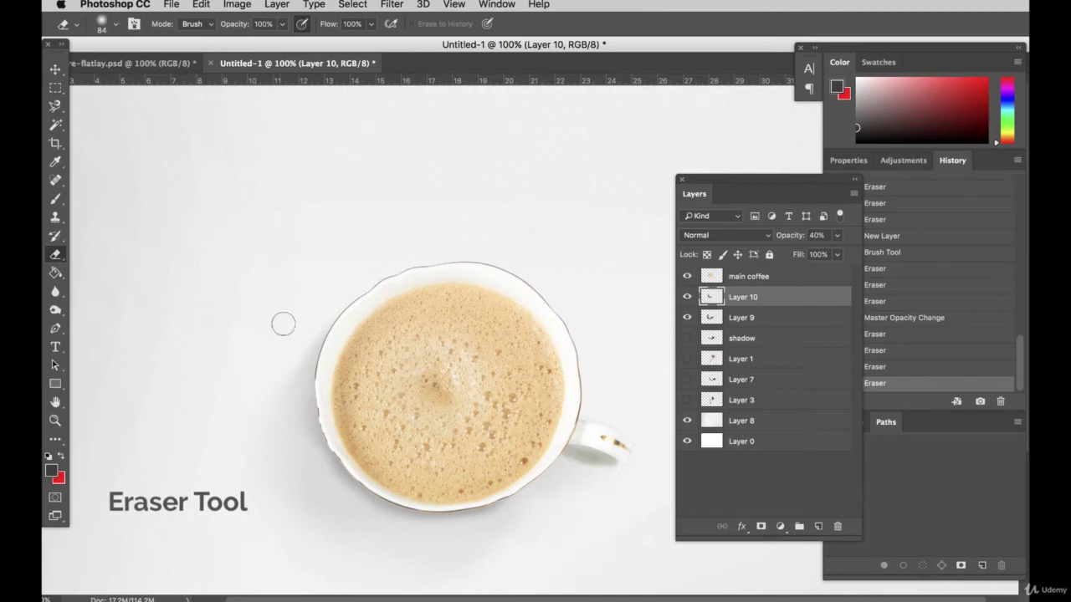
pyautogui.click(116, 24)
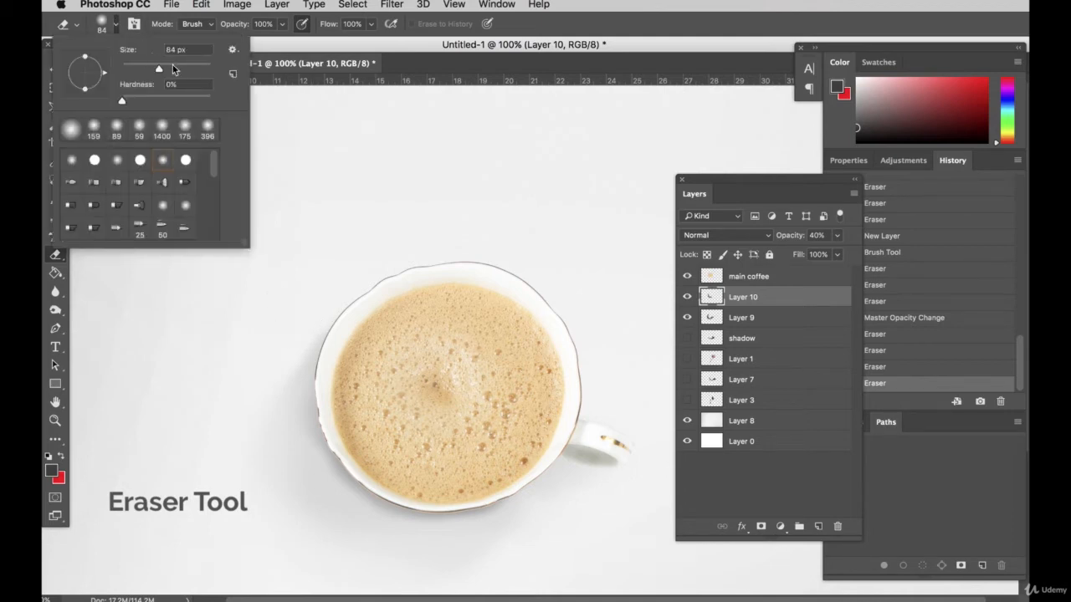
pyautogui.click(334, 294)
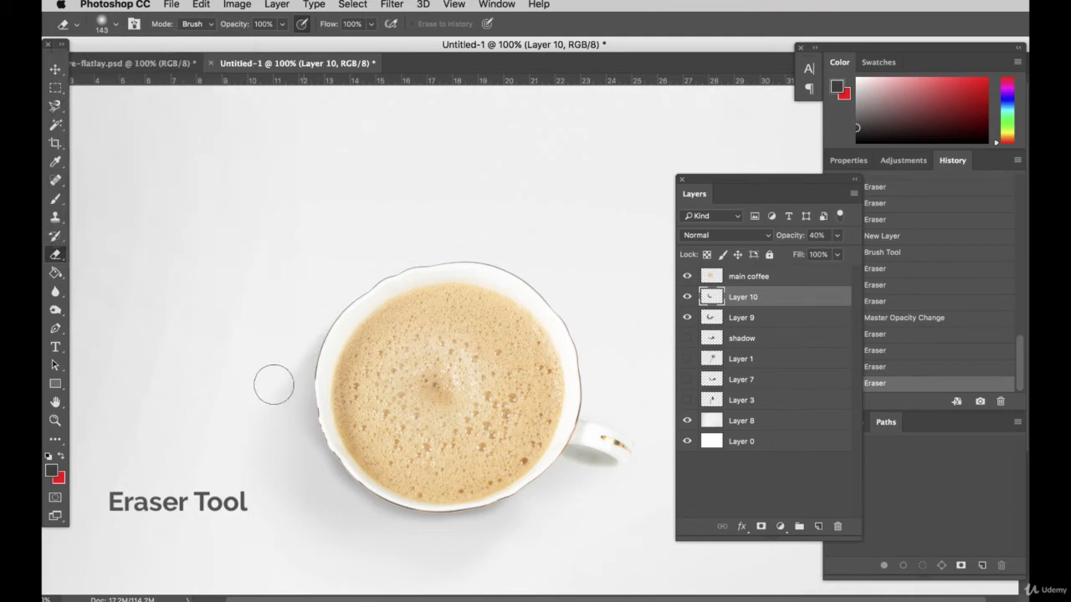
pyautogui.moveTo(329, 318)
pyautogui.mouseDown()
pyautogui.moveTo(263, 409)
pyautogui.moveTo(301, 350)
pyautogui.mouseUp()
pyautogui.click(297, 314)
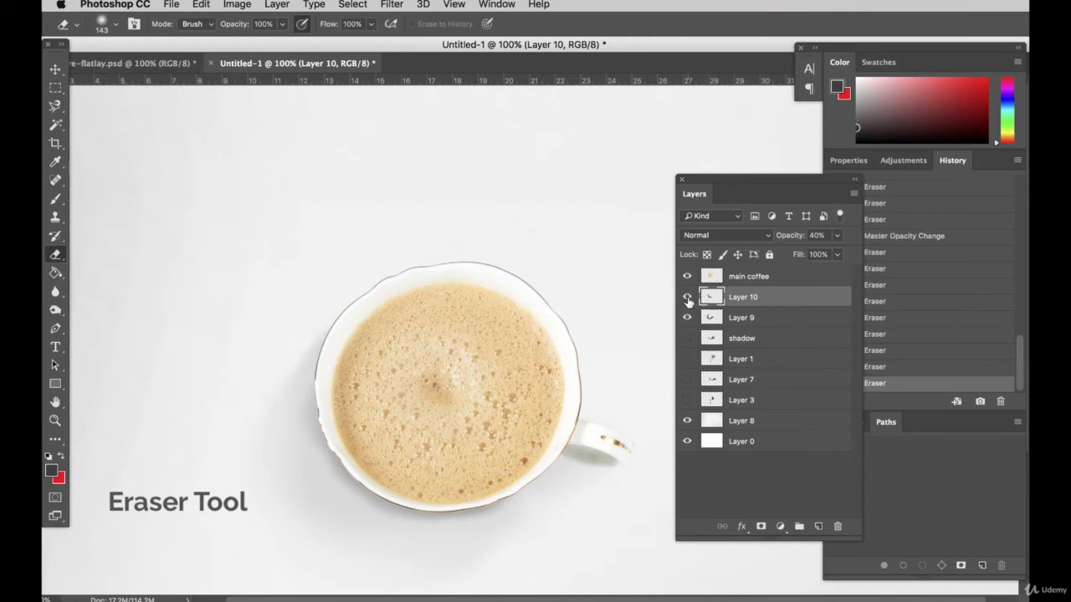
pyautogui.click(687, 298)
pyautogui.click(687, 298)
# Fade the soft shadow on Layer 9 along the cup's left side with the 143 px Eraser, redoing the first stroke
pyautogui.click(756, 320)
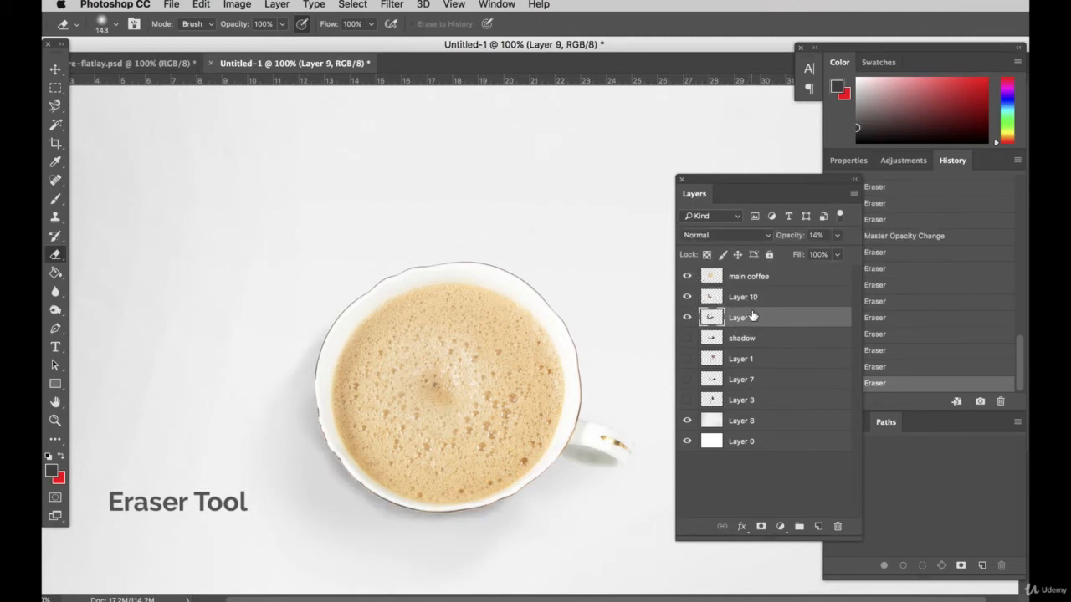
pyautogui.moveTo(317, 314); pyautogui.dragTo(330, 297)
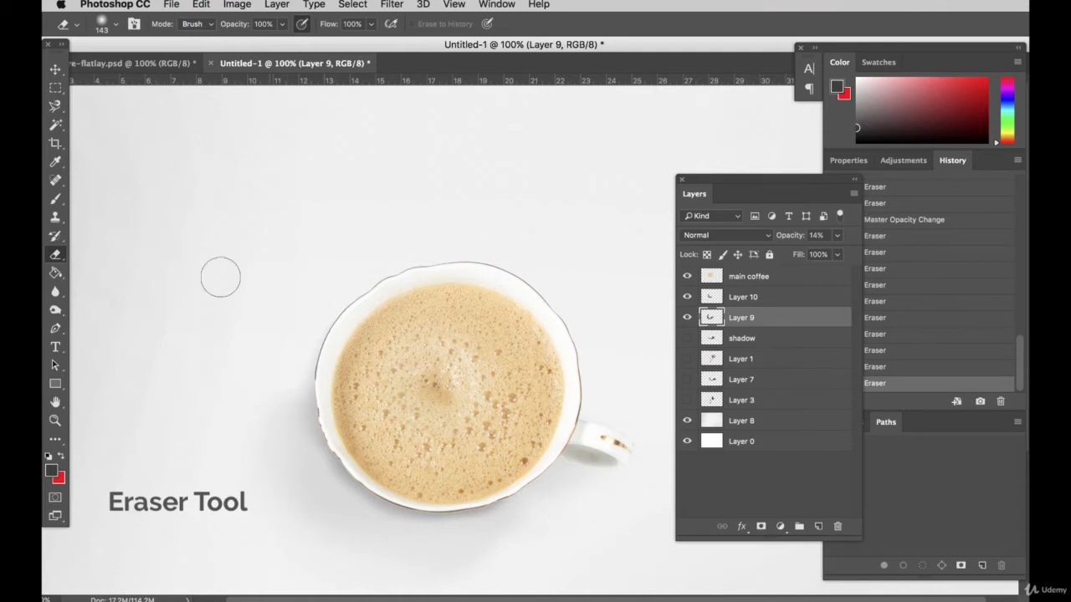
pyautogui.scroll(-1, 571, 455)
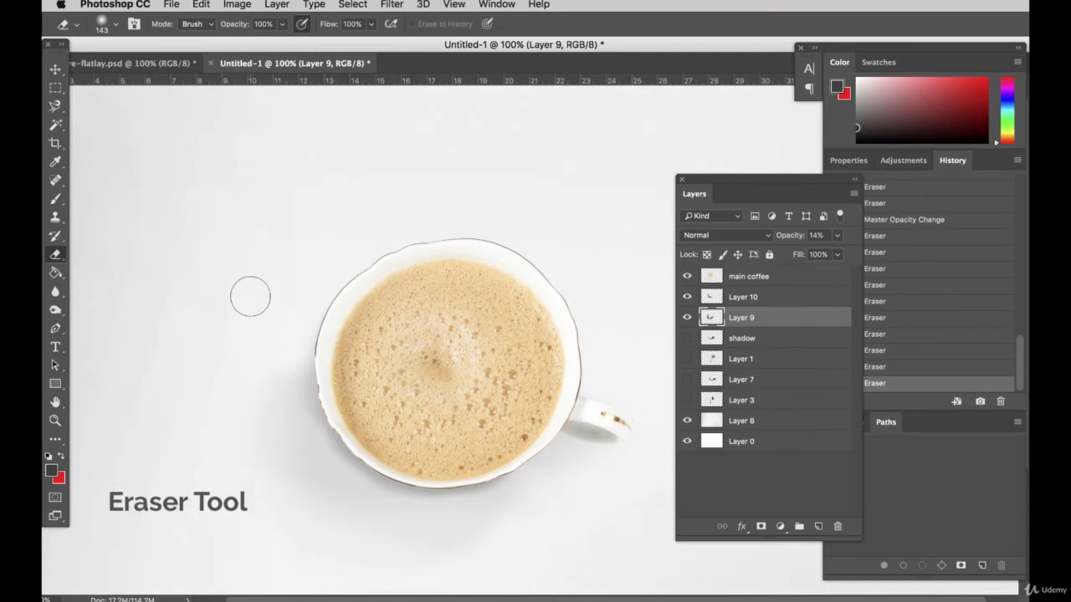
pyautogui.press('super+z')
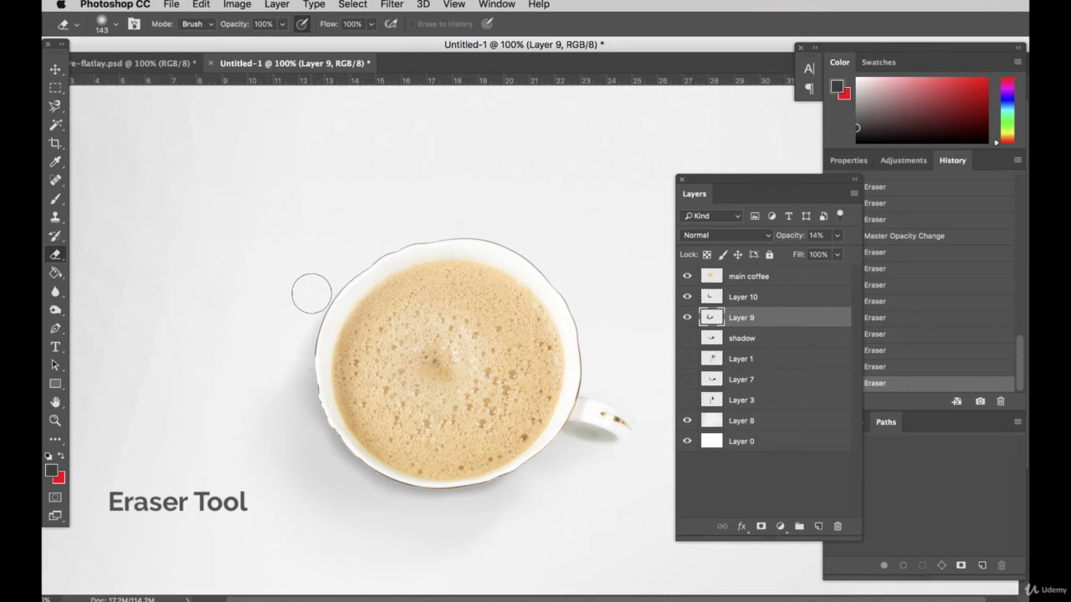
pyautogui.moveTo(342, 391); pyautogui.dragTo(347, 386)
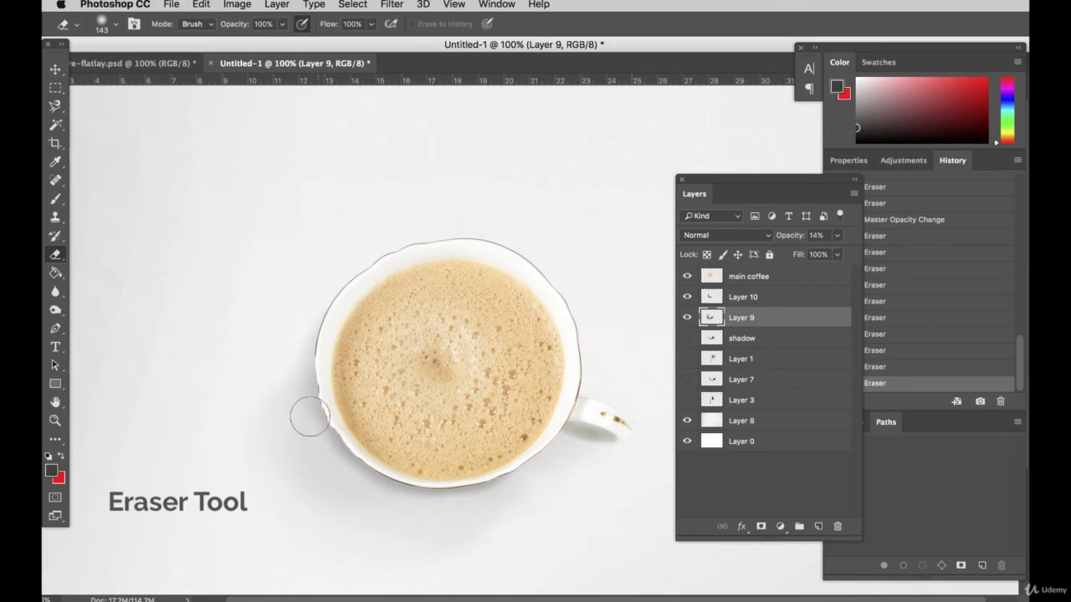
# Inspect the shadows around the cup with the Move tool active and the background Layer 8 selected
pyautogui.scroll(-2, 301, 394)
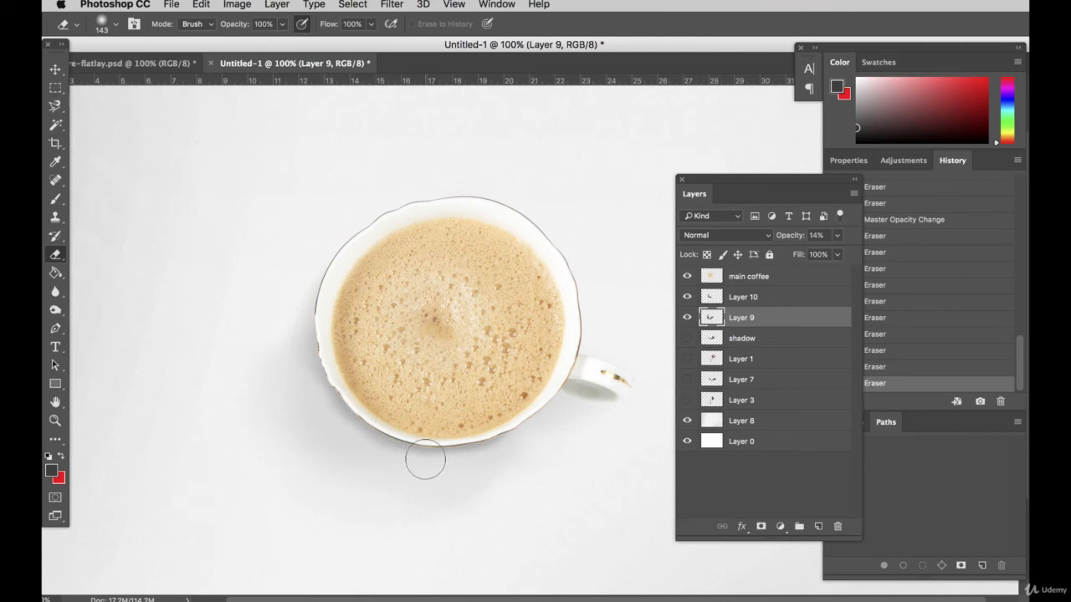
pyautogui.scroll(3, 433, 445)
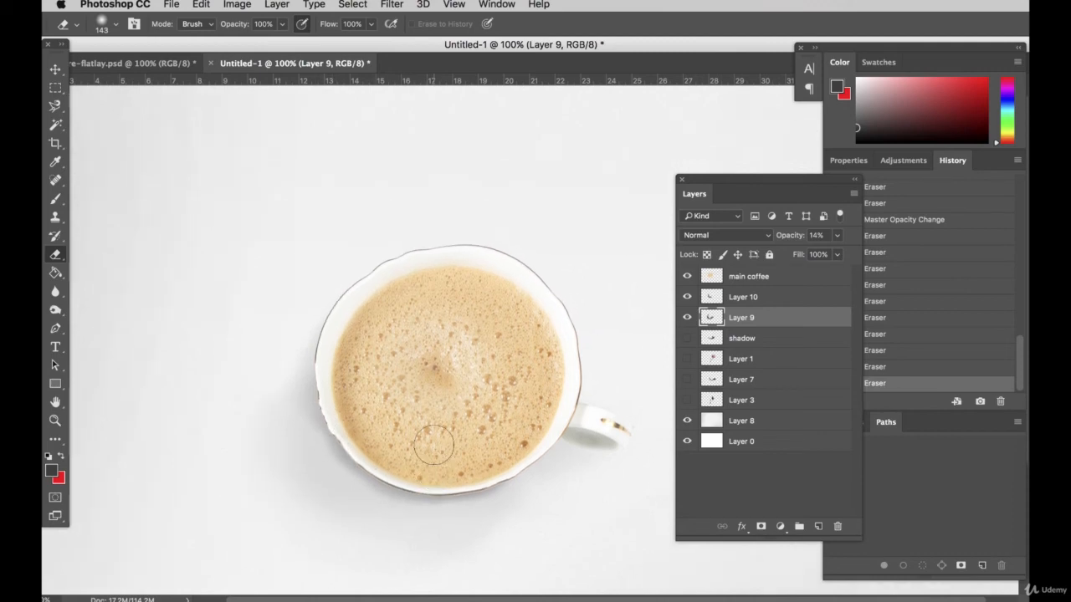
pyautogui.click(56, 87)
pyautogui.scroll(-2, 276, 326)
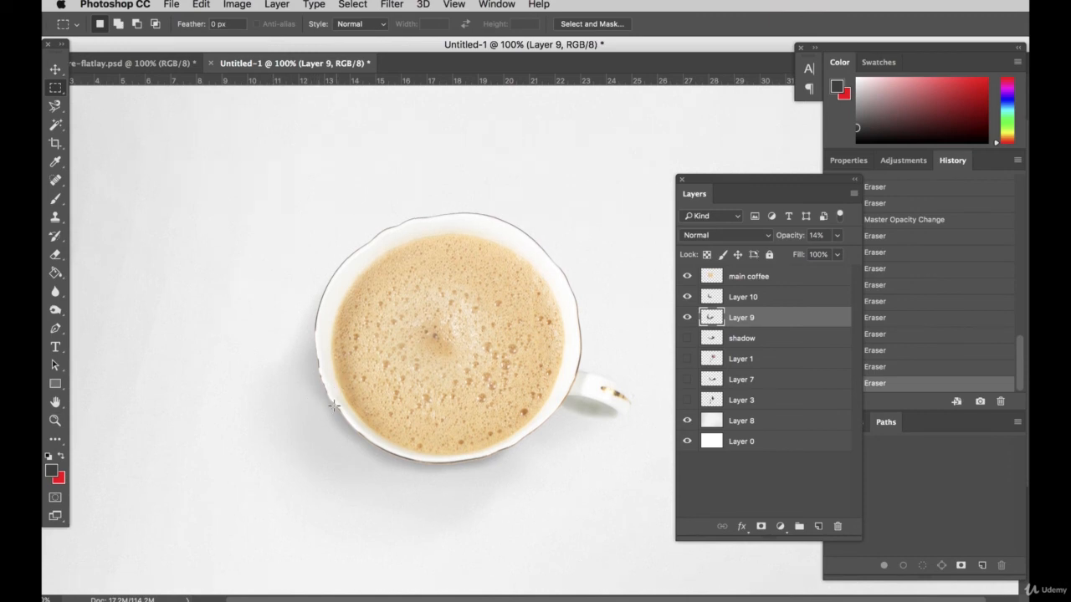
pyautogui.scroll(-2, 327, 420)
pyautogui.click(55, 68)
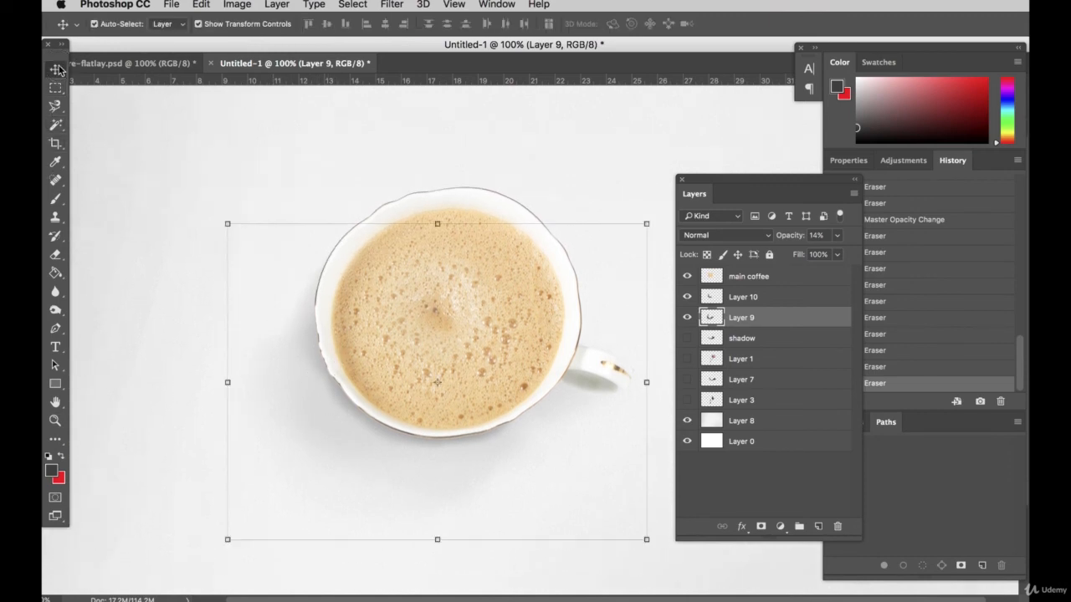
pyautogui.scroll(2, 478, 466)
pyautogui.click(385, 247)
pyautogui.scroll(2, 415, 327)
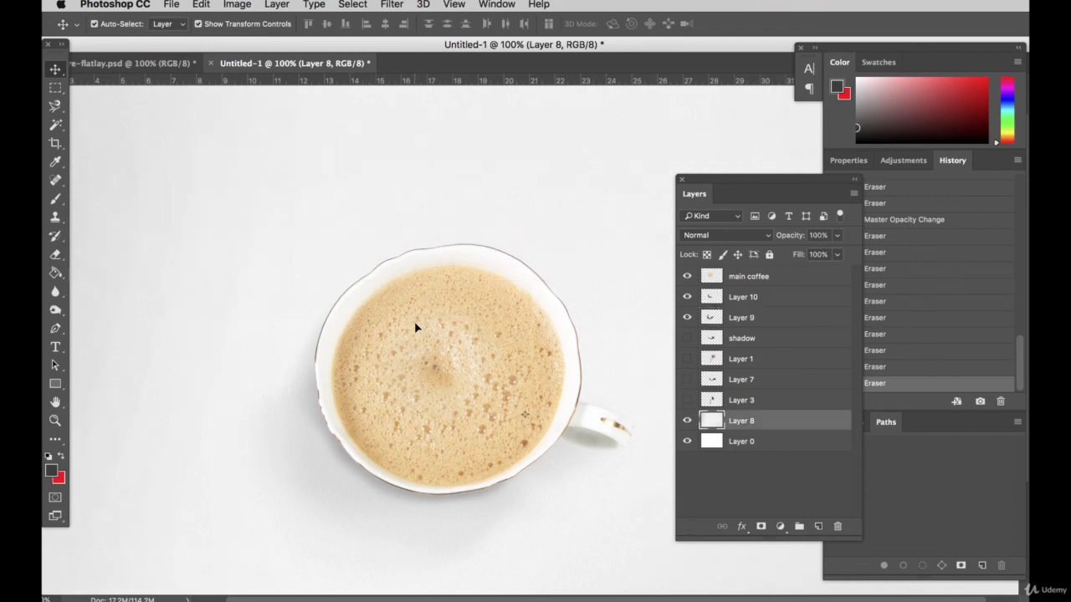